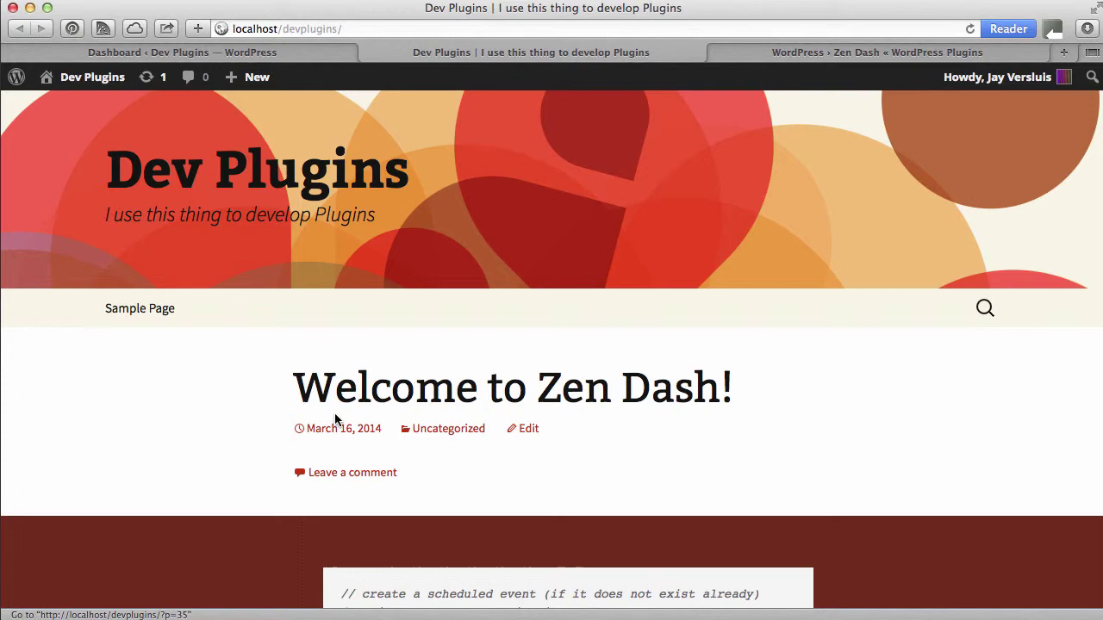
Search the plugin directory for "zen dash" from the WordPress admin area and check its installation status.
click(309, 54)
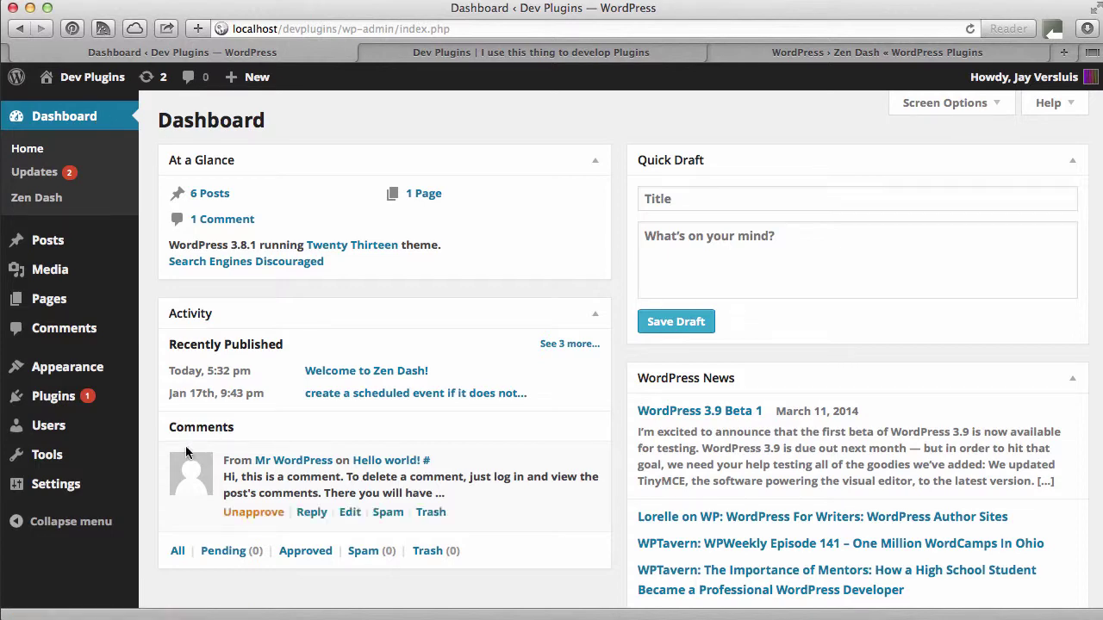
mouse_move(53, 398)
click(198, 424)
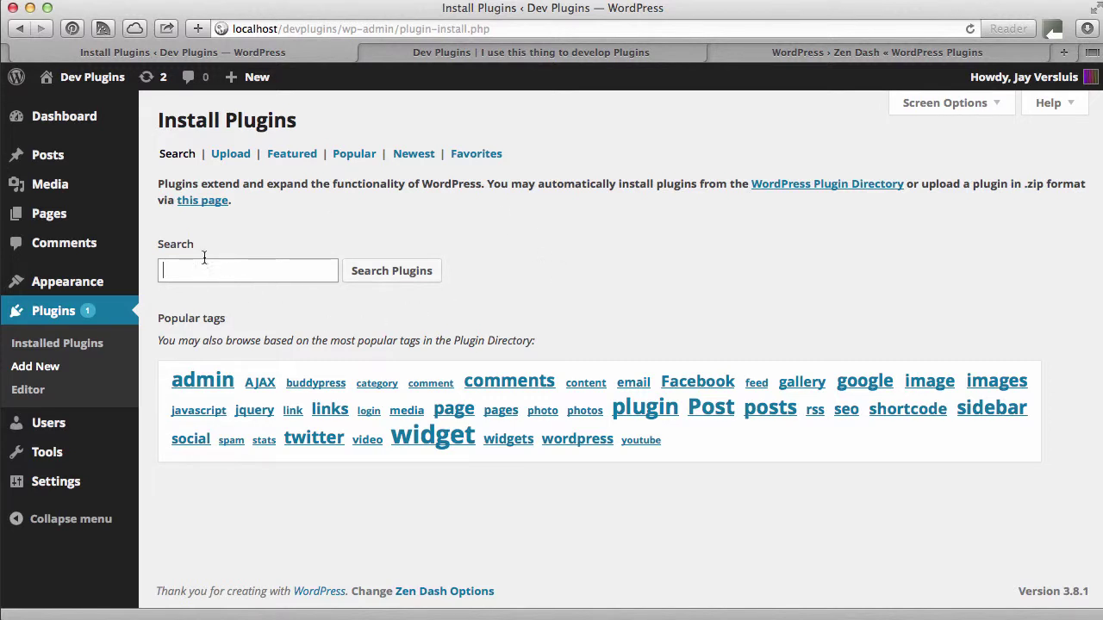
text(zen dash)
click(398, 273)
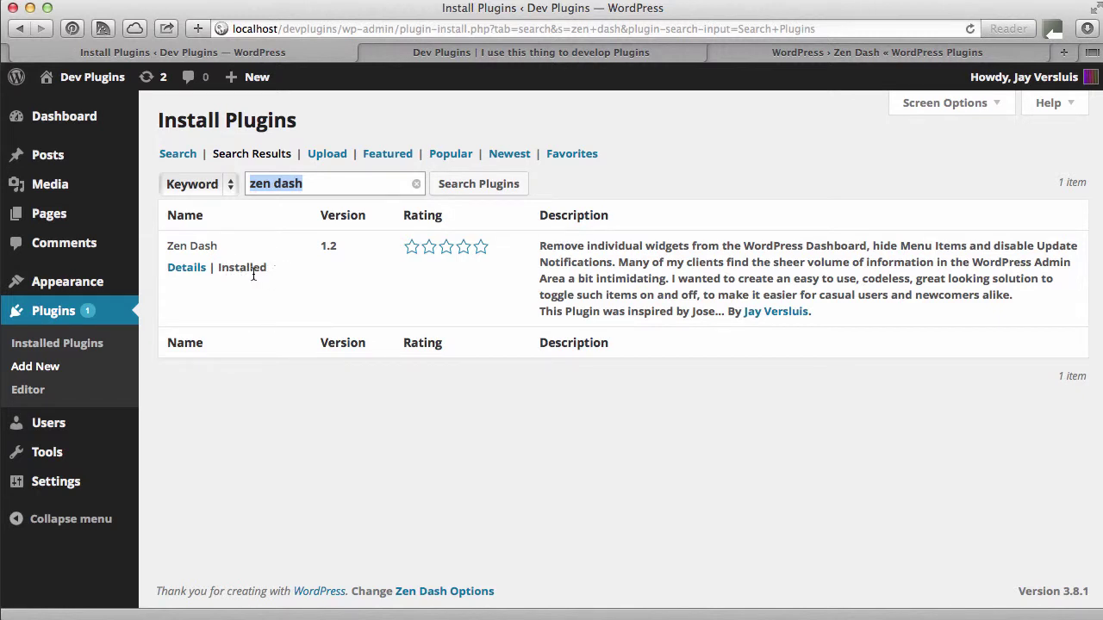
mouse_move(254, 275)
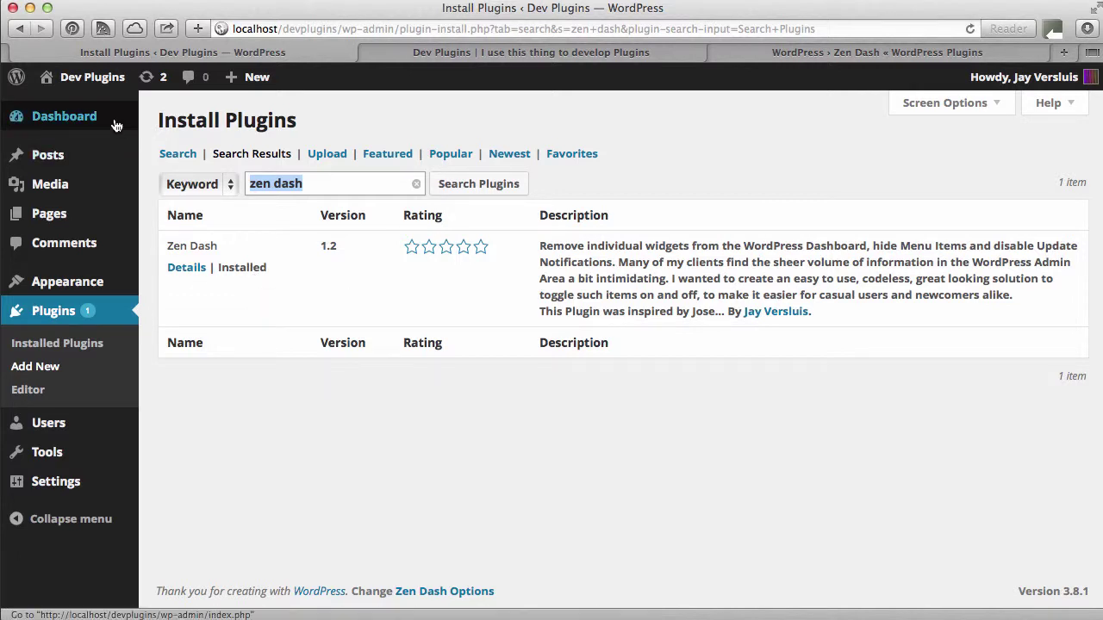
Open the Zen Dash options and review the usage instructions and the list of dashboard widget switches.
mouse_move(110, 120)
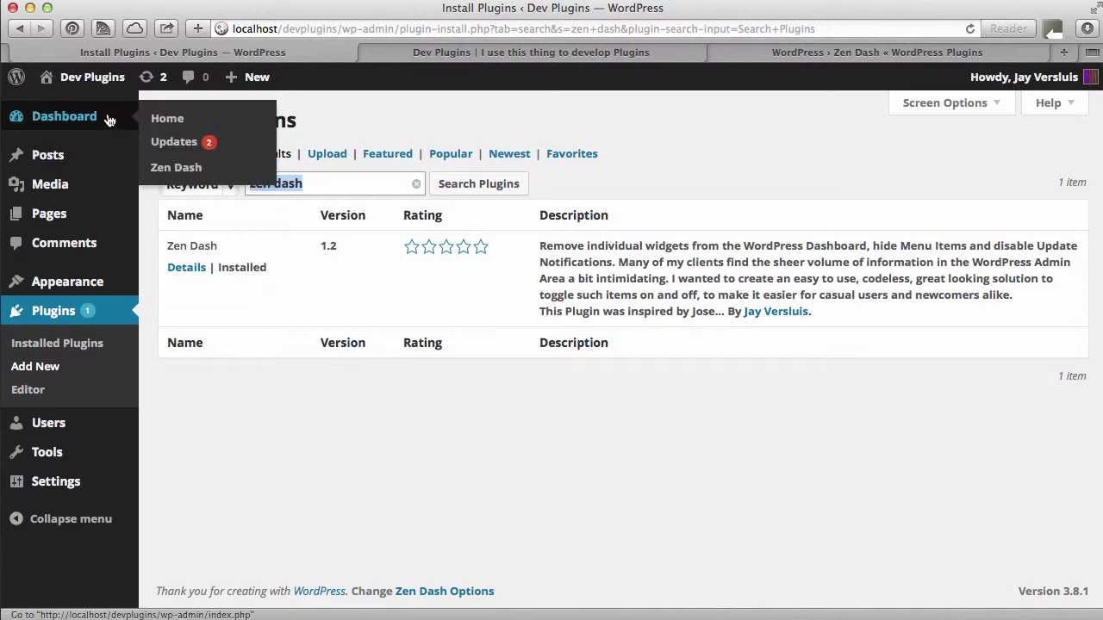
click(212, 169)
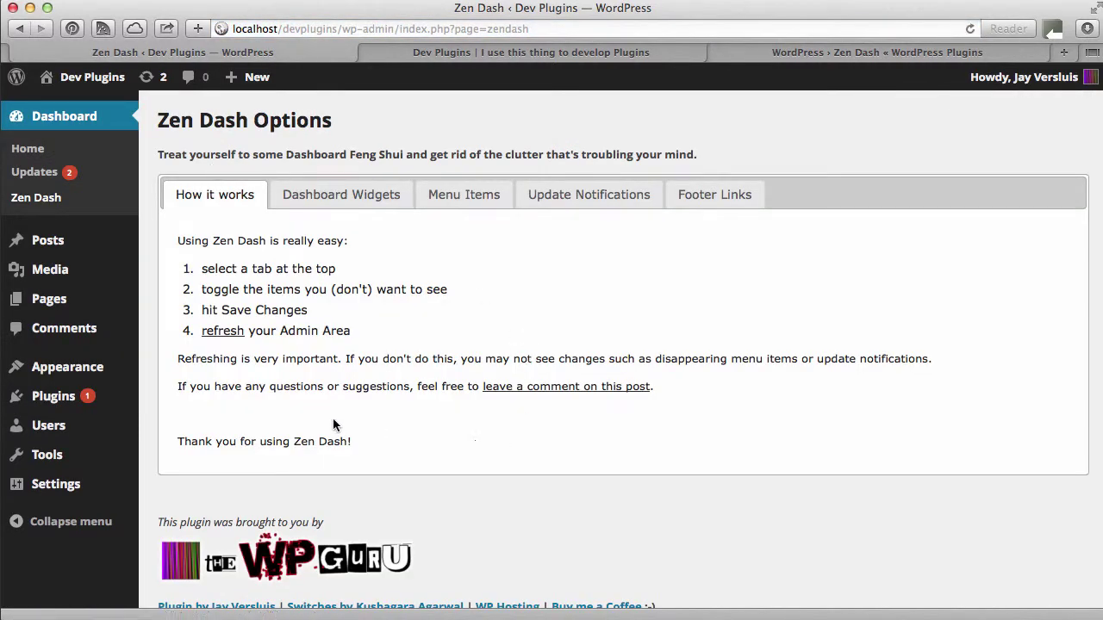
scroll(327, 313, down, 1)
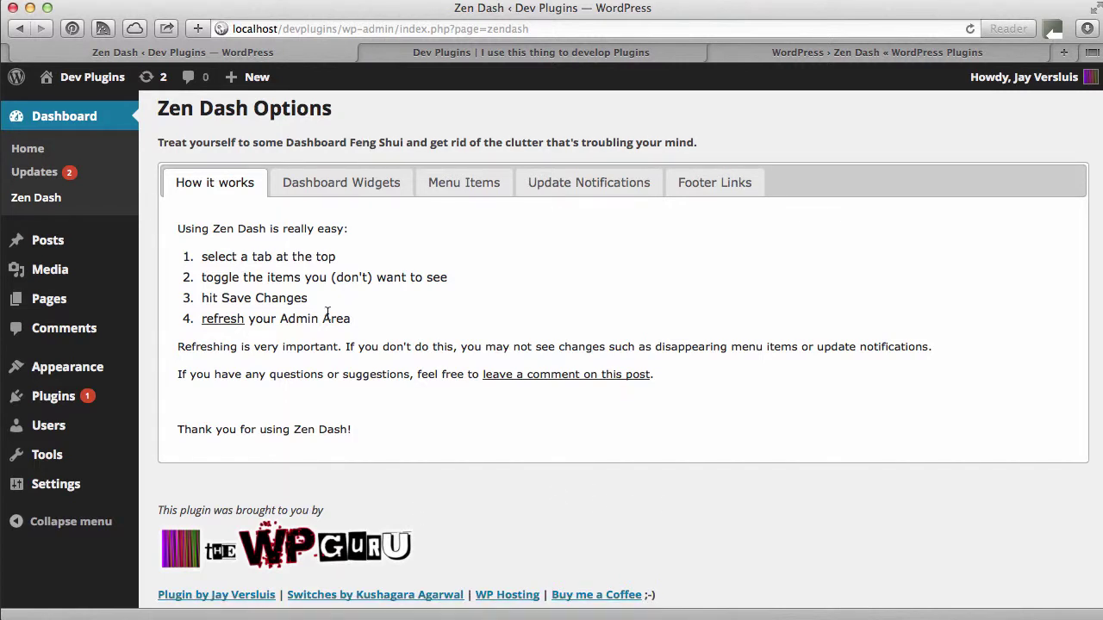
click(389, 185)
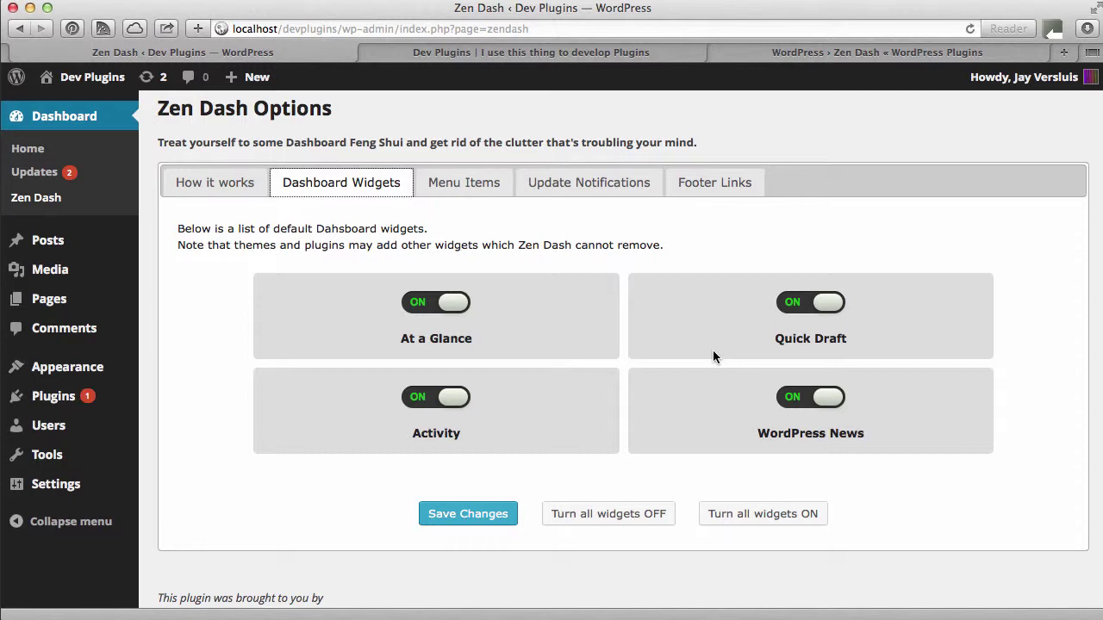
Hide the Quick Draft widget on the dashboard home page through Screen Options, and show it again.
click(36, 151)
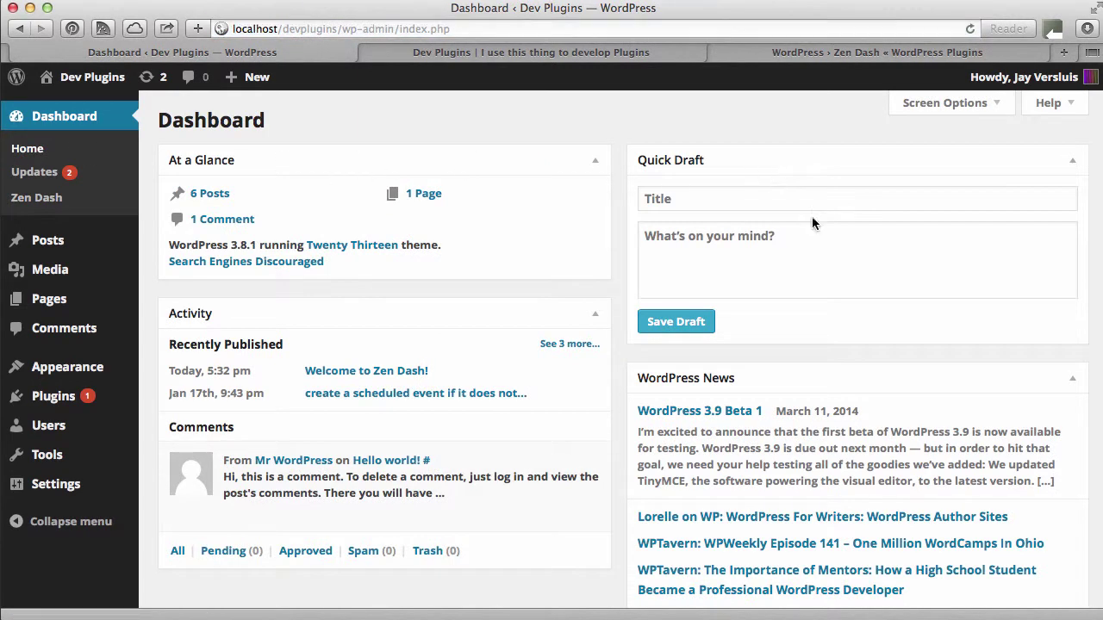
mouse_move(609, 524)
click(984, 108)
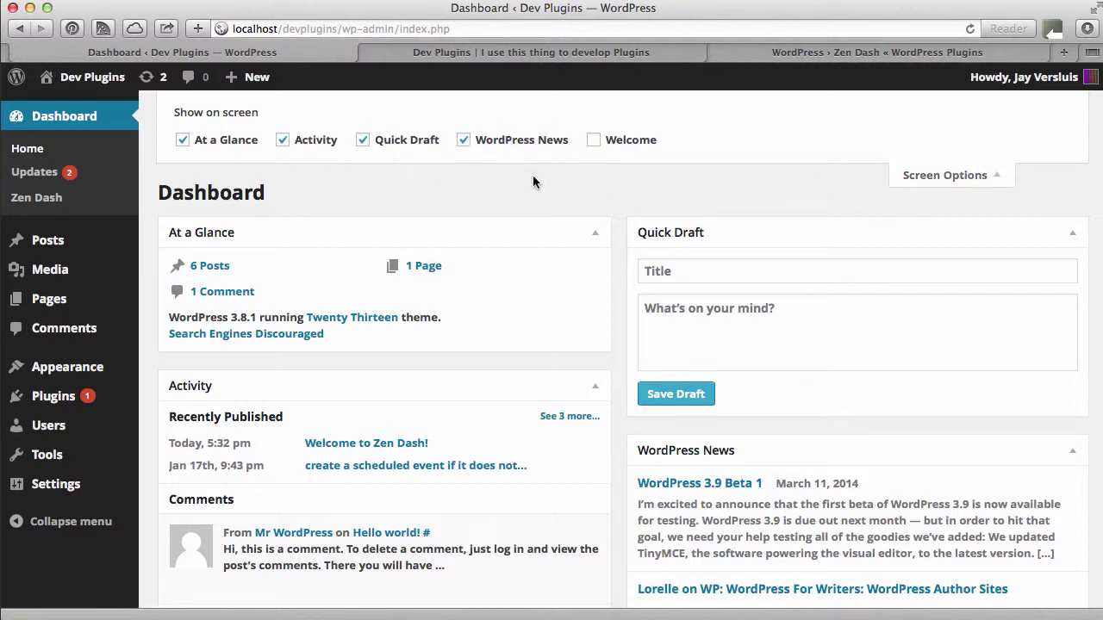
click(365, 142)
click(364, 142)
click(965, 176)
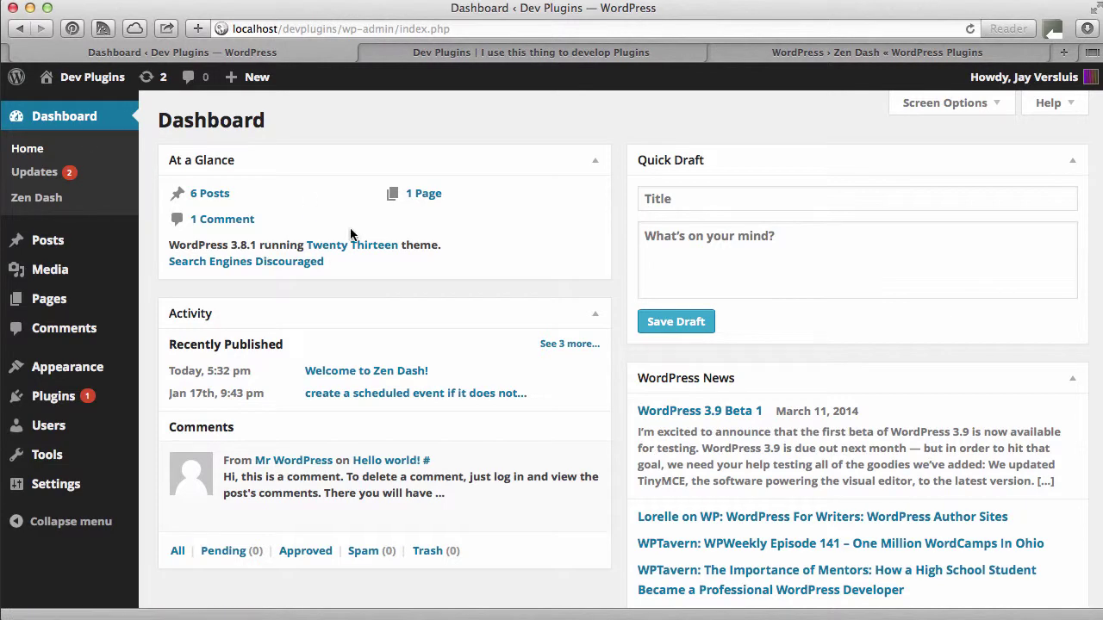
Turn off the WordPress News and Activity widgets in Zen Dash, save the changes and check the dashboard home page.
mouse_move(503, 474)
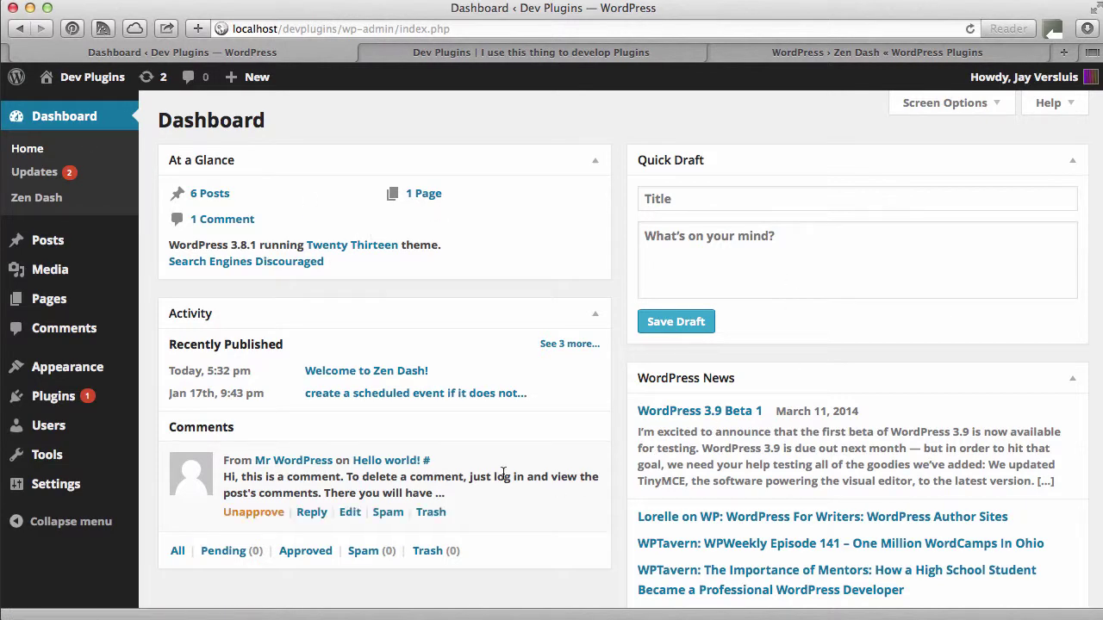
click(67, 199)
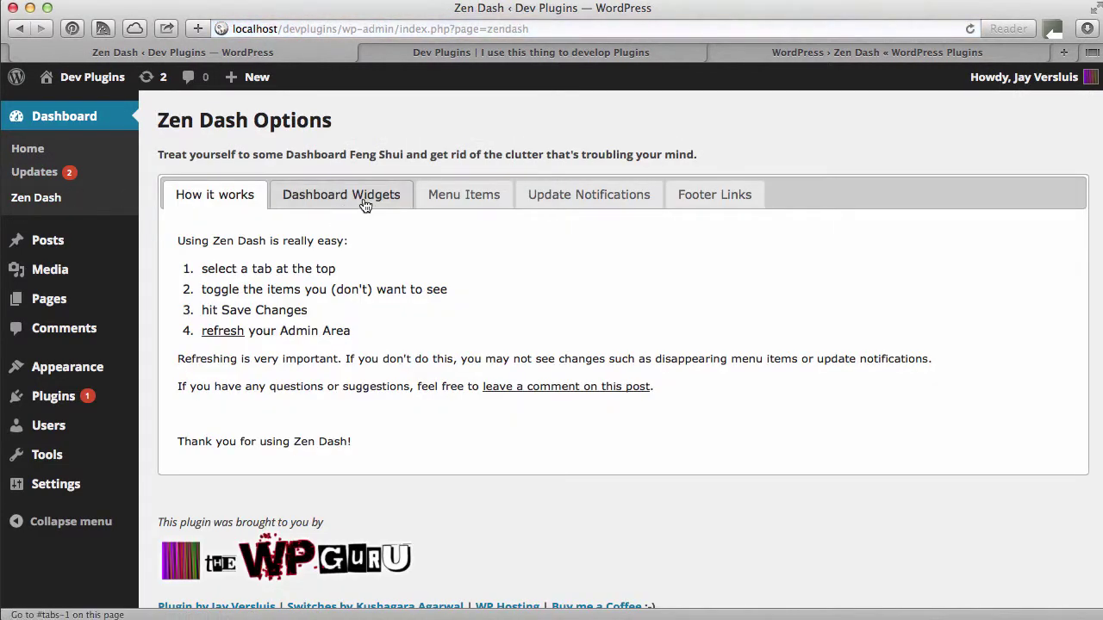
click(389, 192)
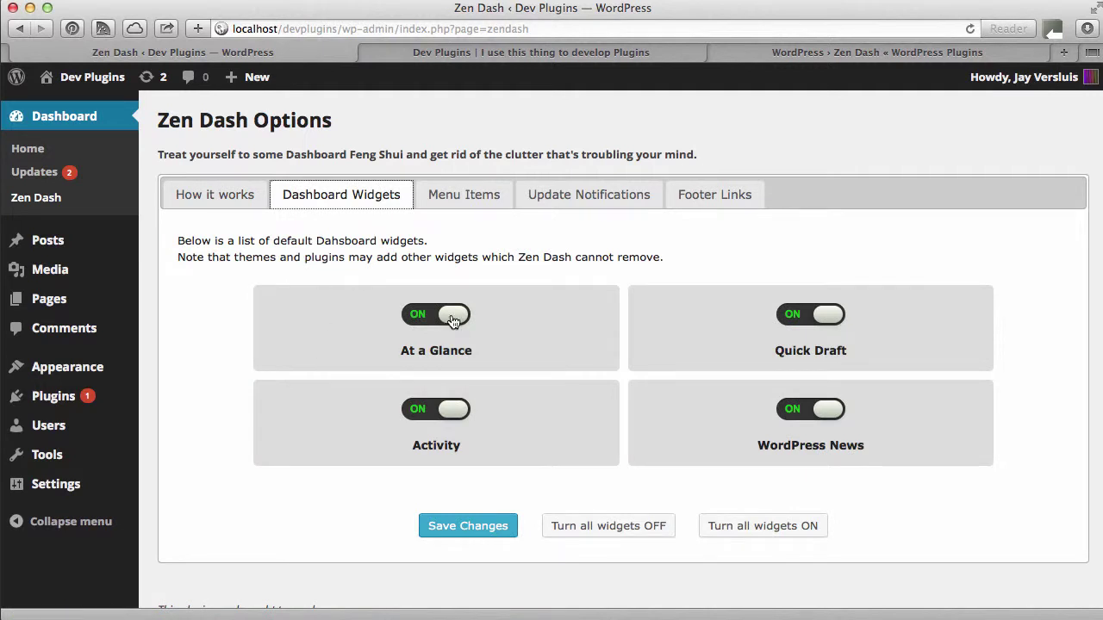
click(829, 409)
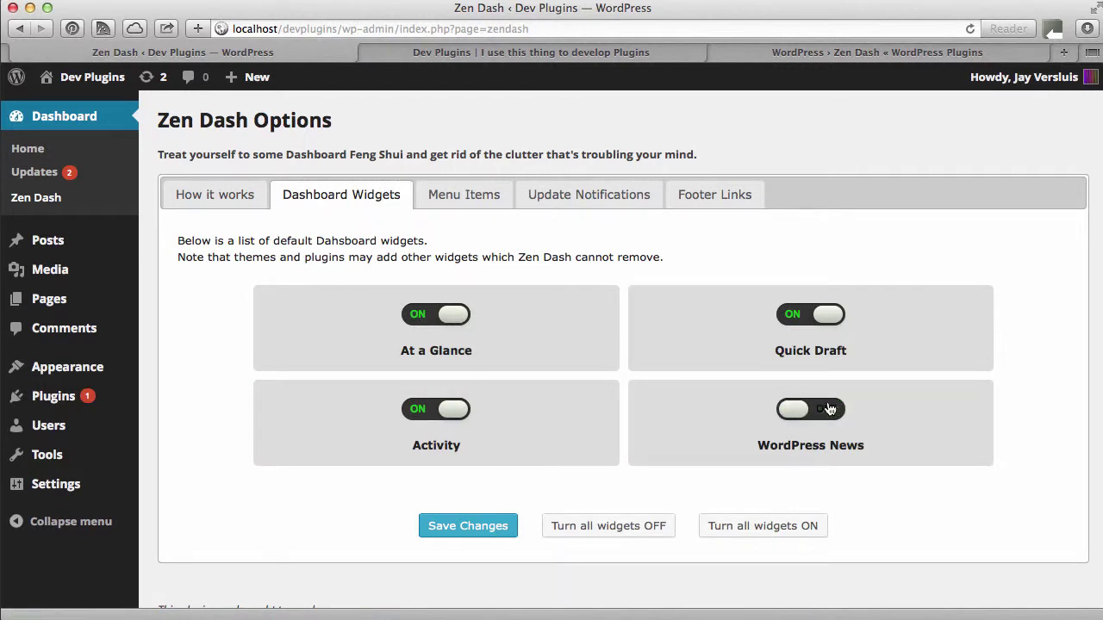
click(454, 412)
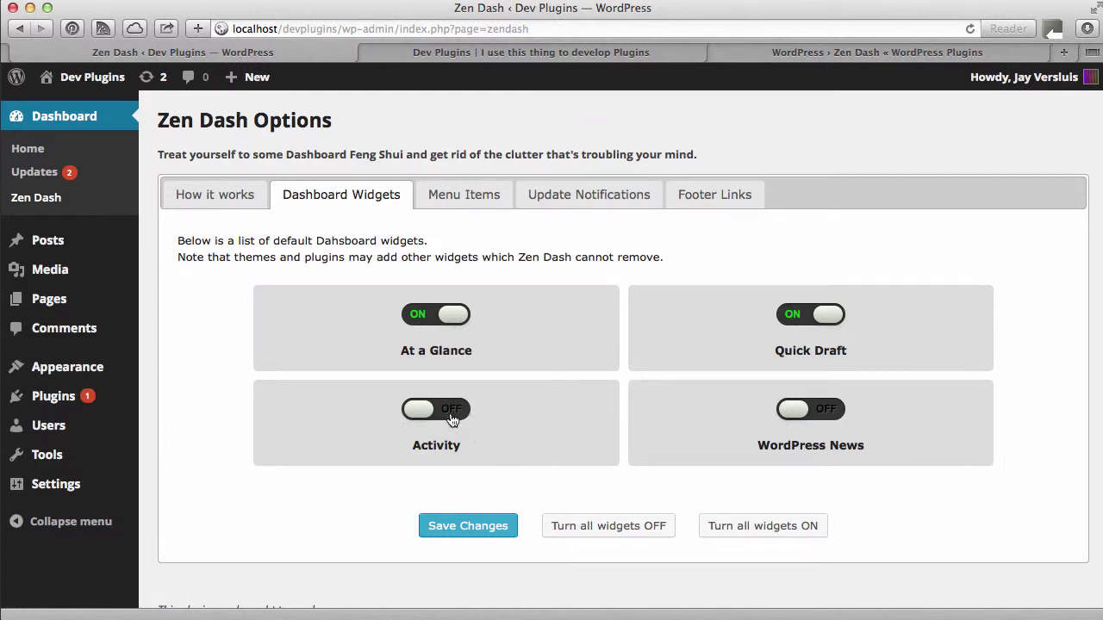
click(501, 528)
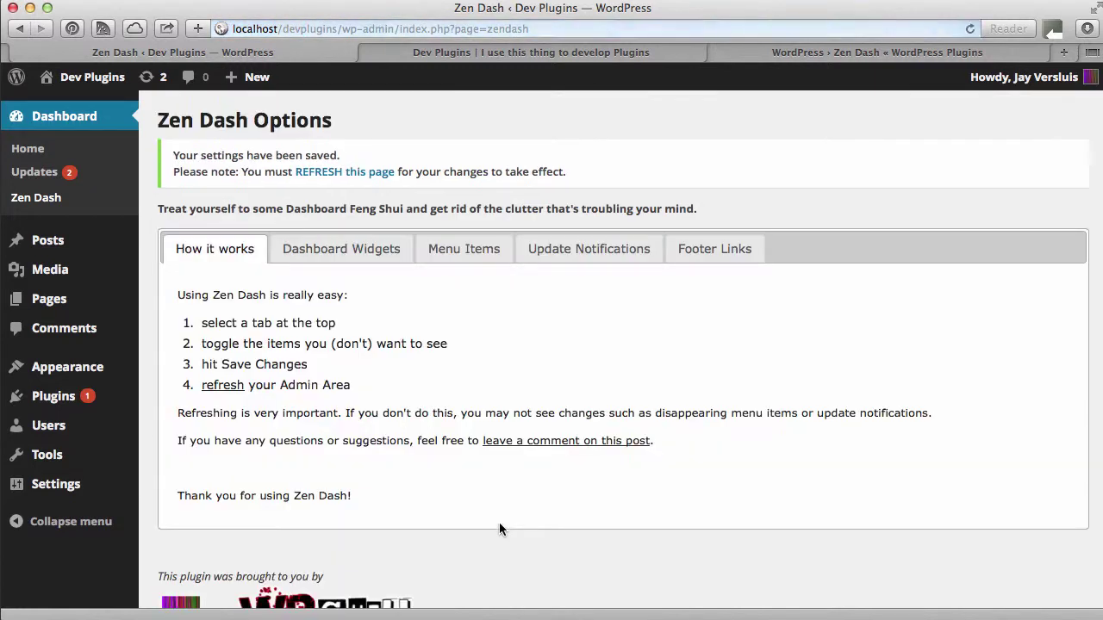
click(45, 155)
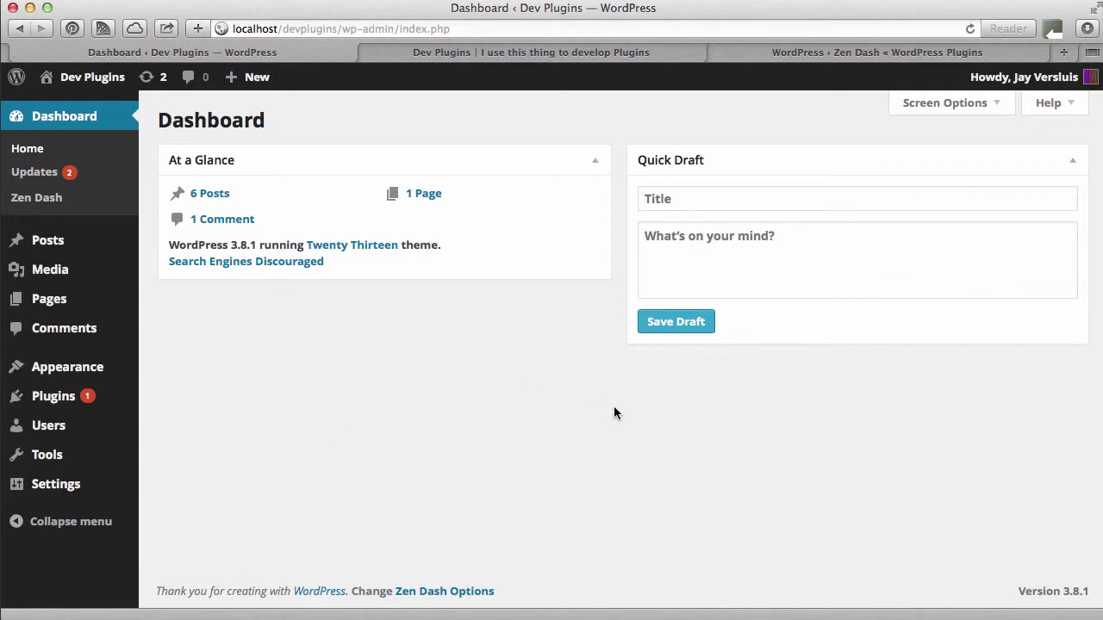
Turn off the Appearance, Plugins, Users and Tools menu items in Zen Dash, save the changes and refresh the page.
click(72, 205)
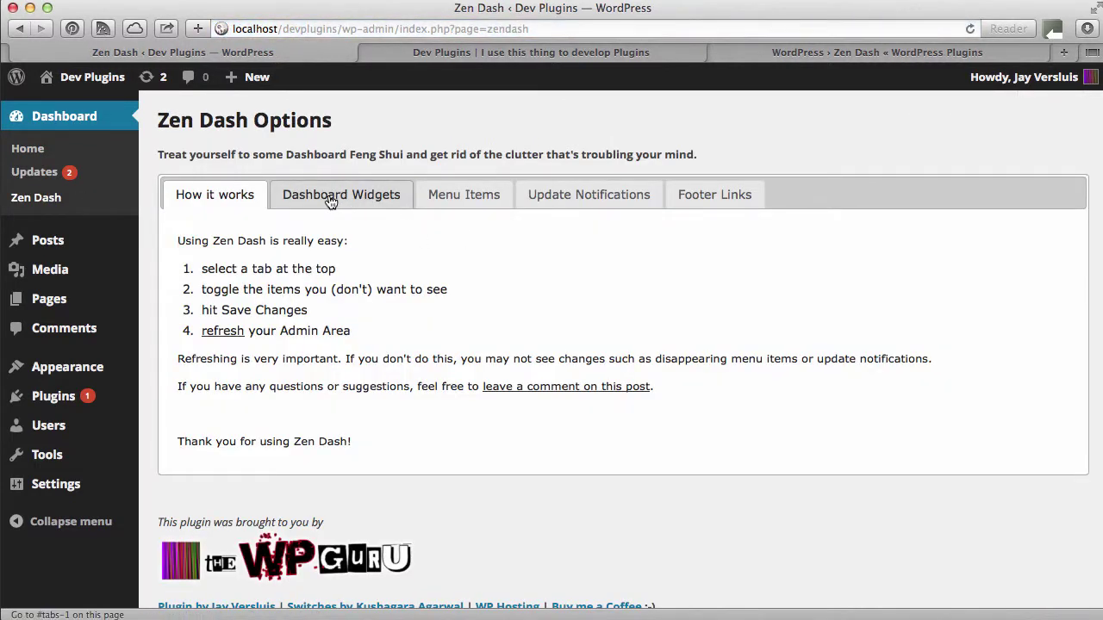
click(490, 200)
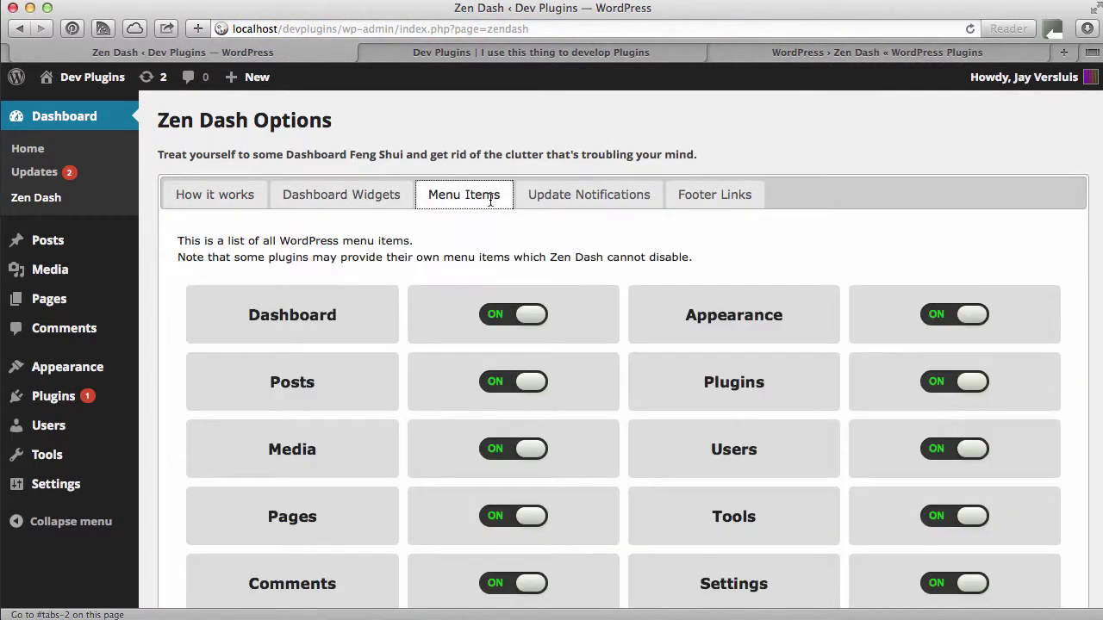
scroll(491, 246, down, 3)
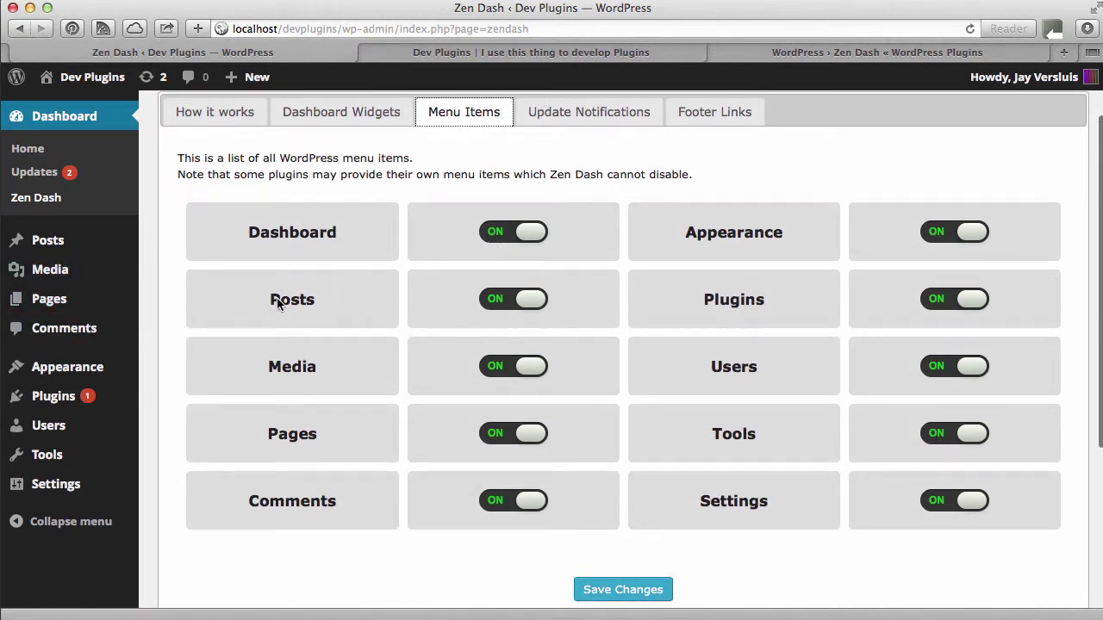
mouse_move(75, 247)
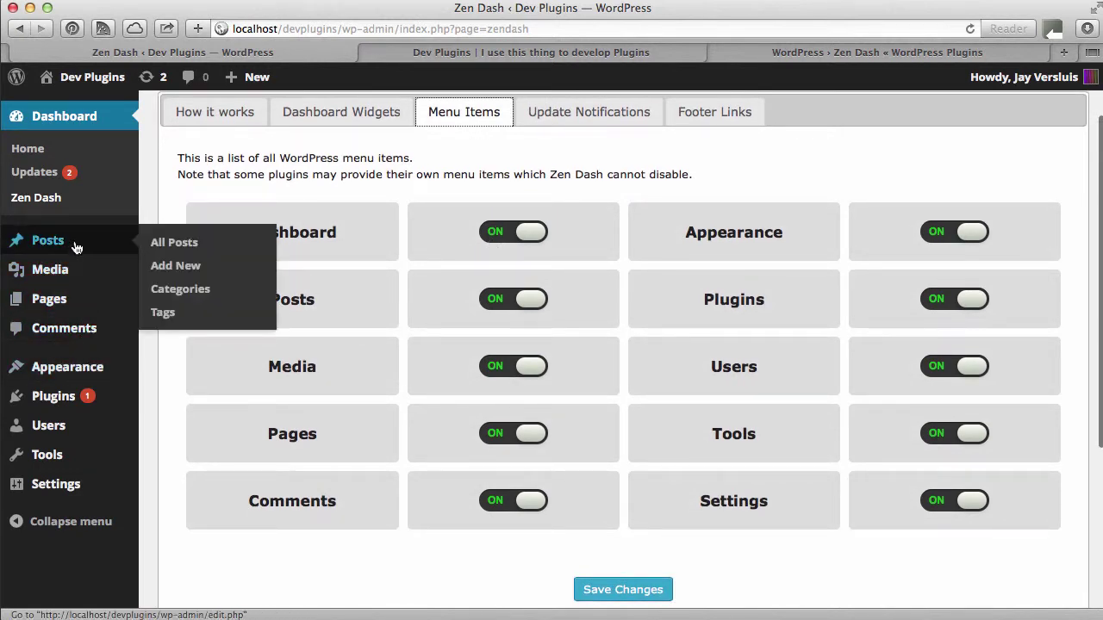
mouse_move(110, 380)
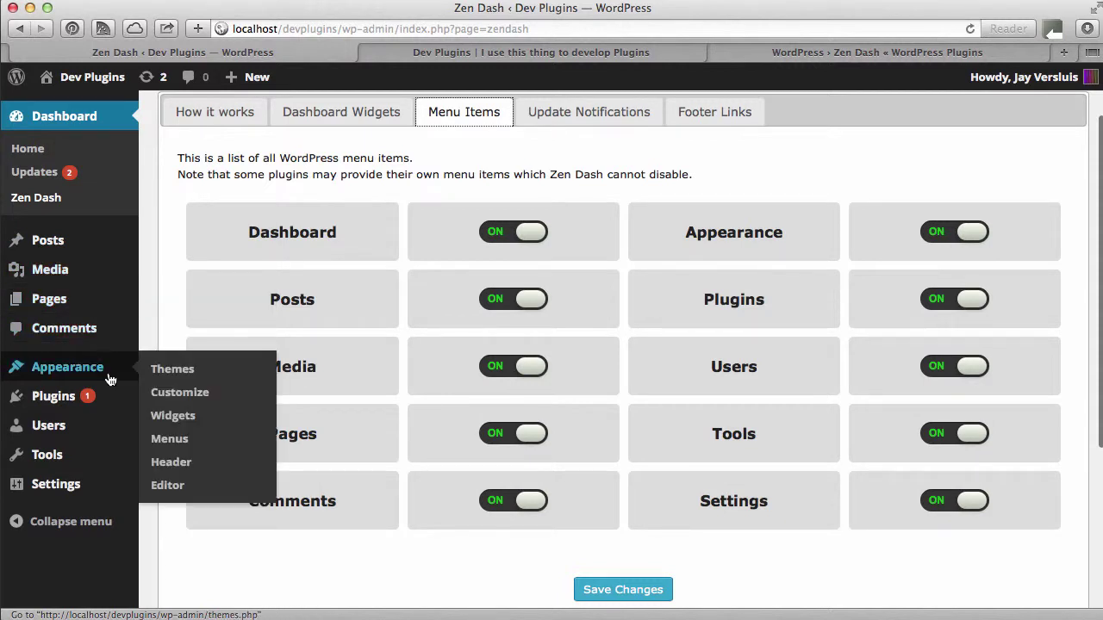
click(974, 233)
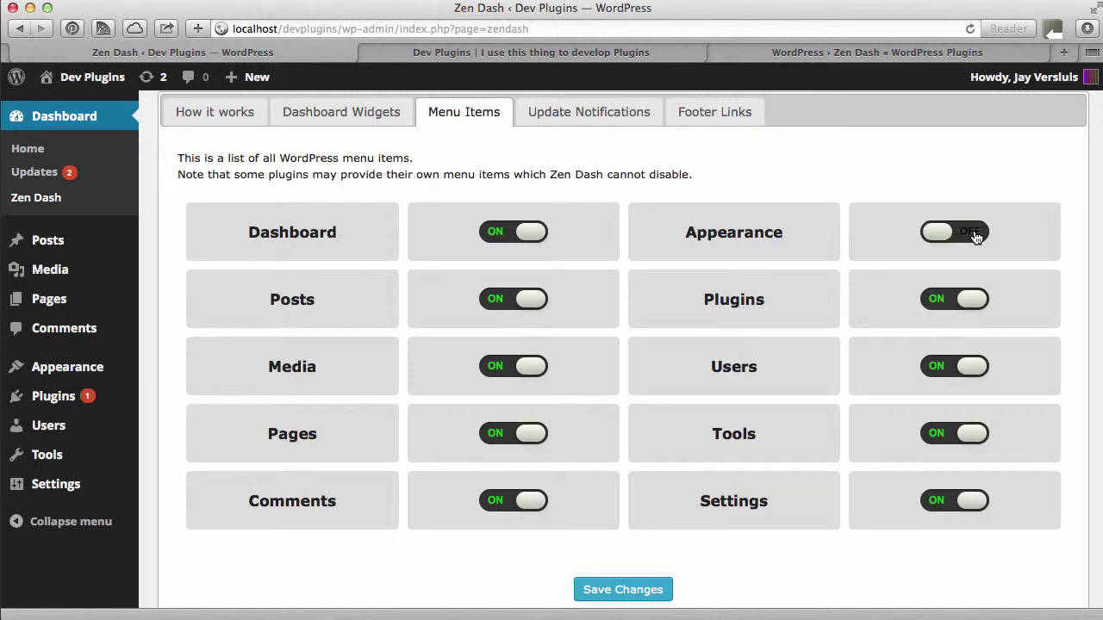
click(976, 300)
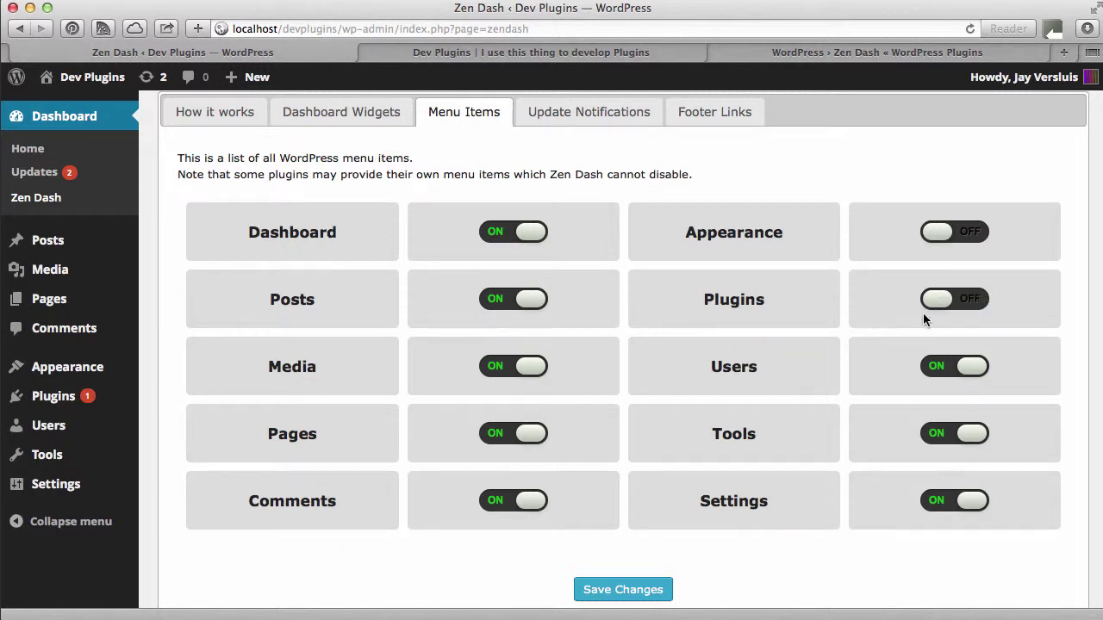
click(972, 367)
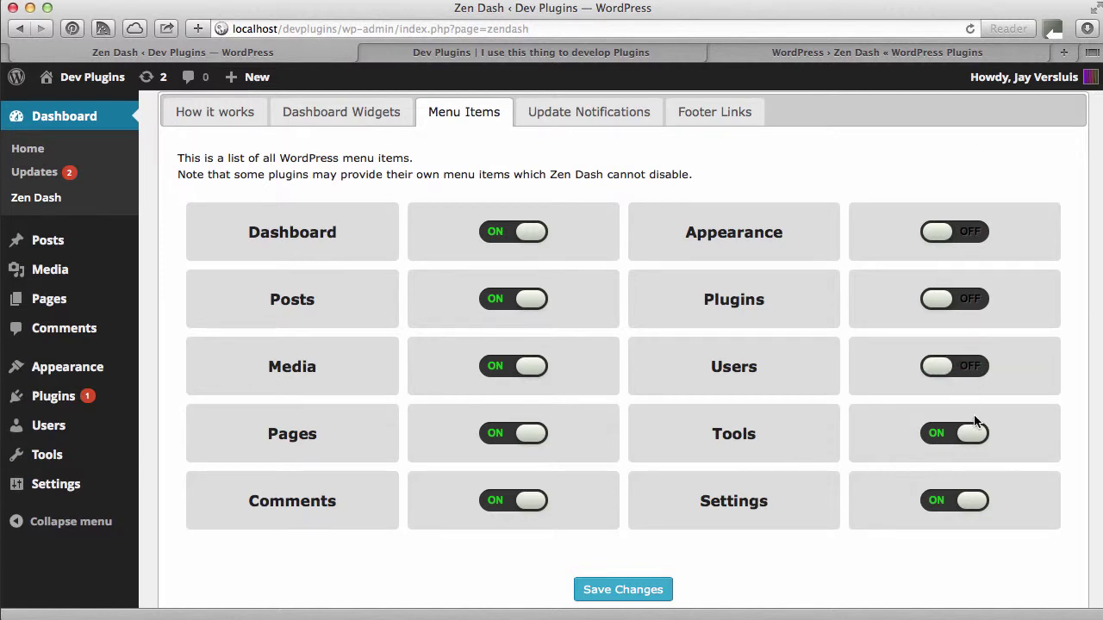
click(972, 440)
click(657, 591)
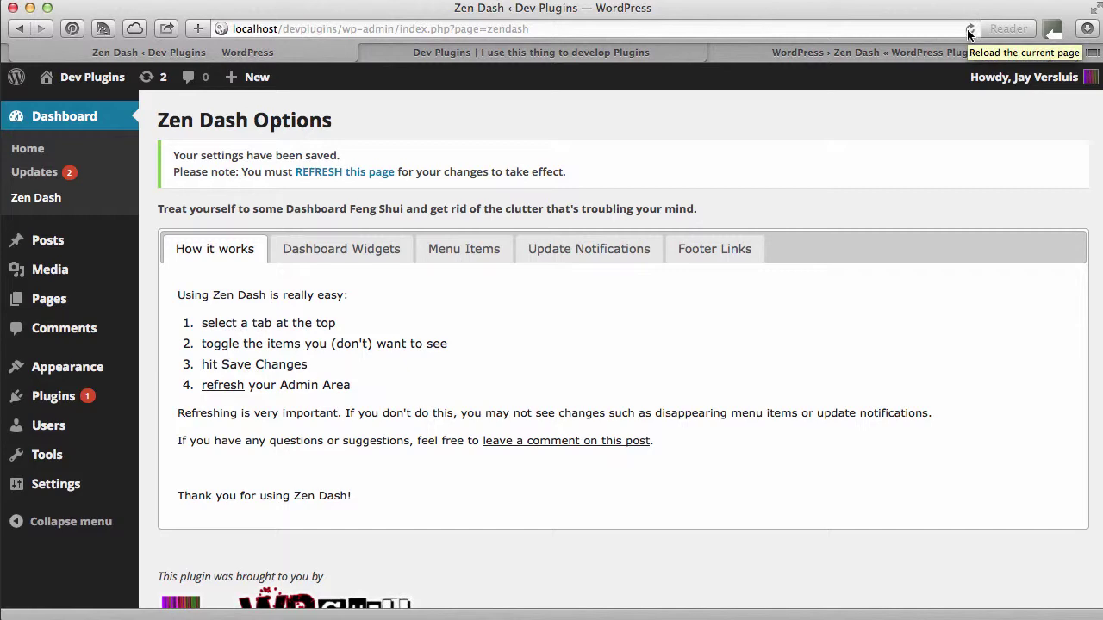
click(371, 172)
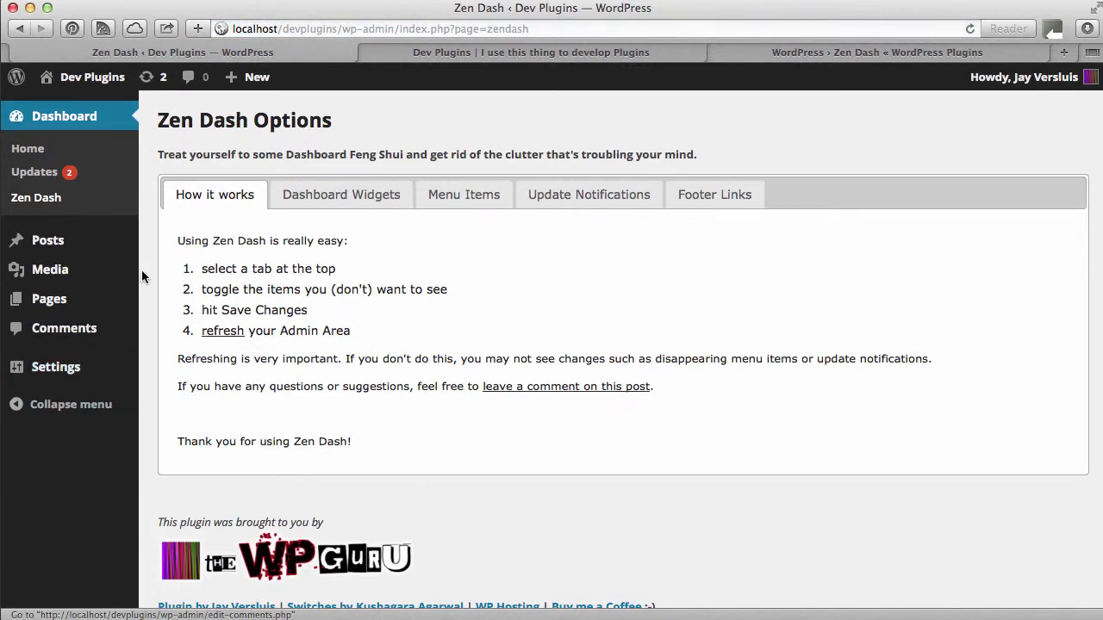
Turn off the Settings and Pages menu items in Zen Dash, save the changes and refresh the page.
mouse_move(133, 234)
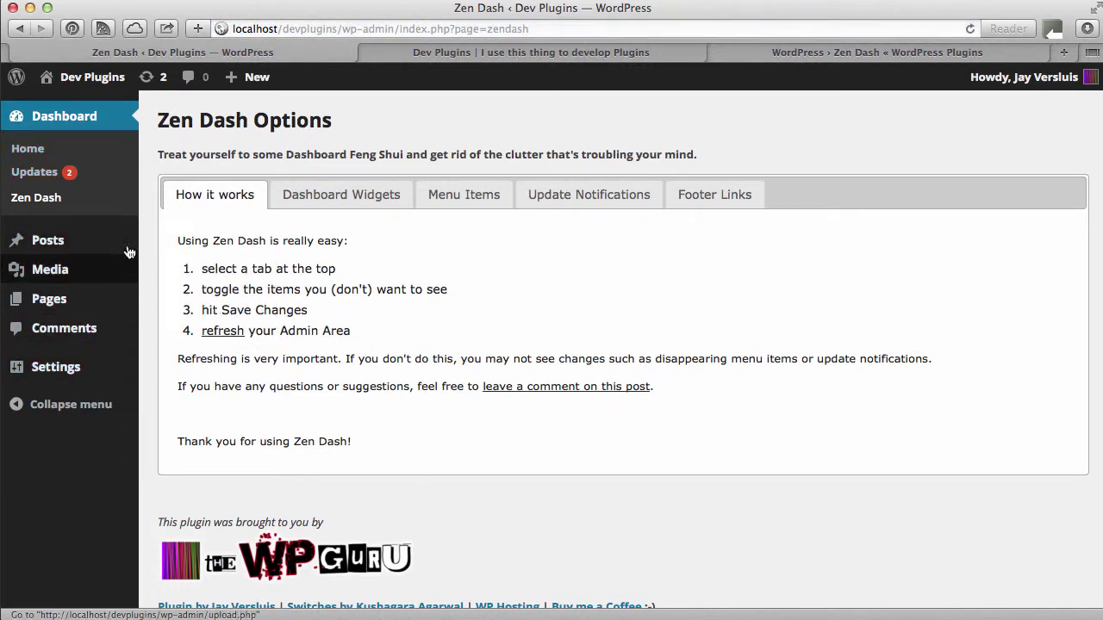
click(486, 197)
scroll(670, 360, down, 5)
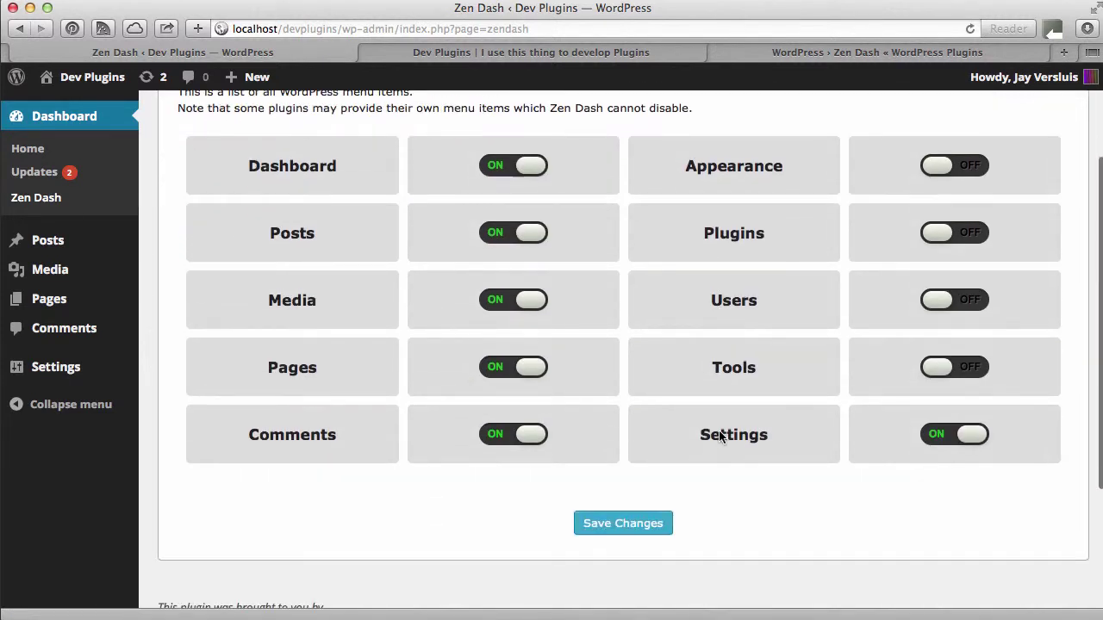
click(970, 436)
scroll(882, 452, up, 2)
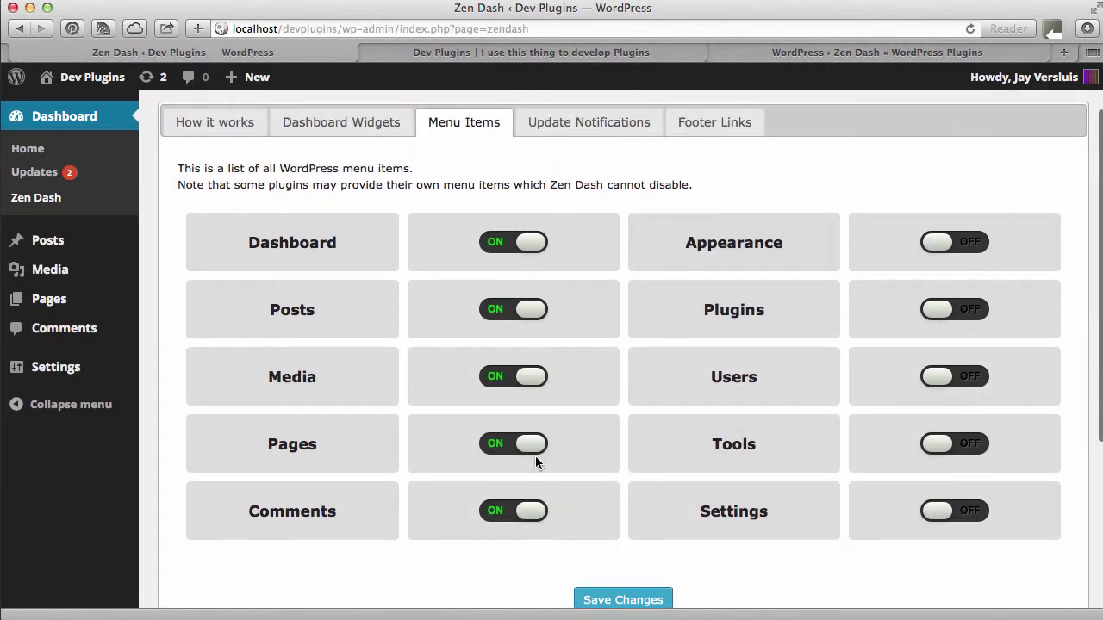
click(534, 446)
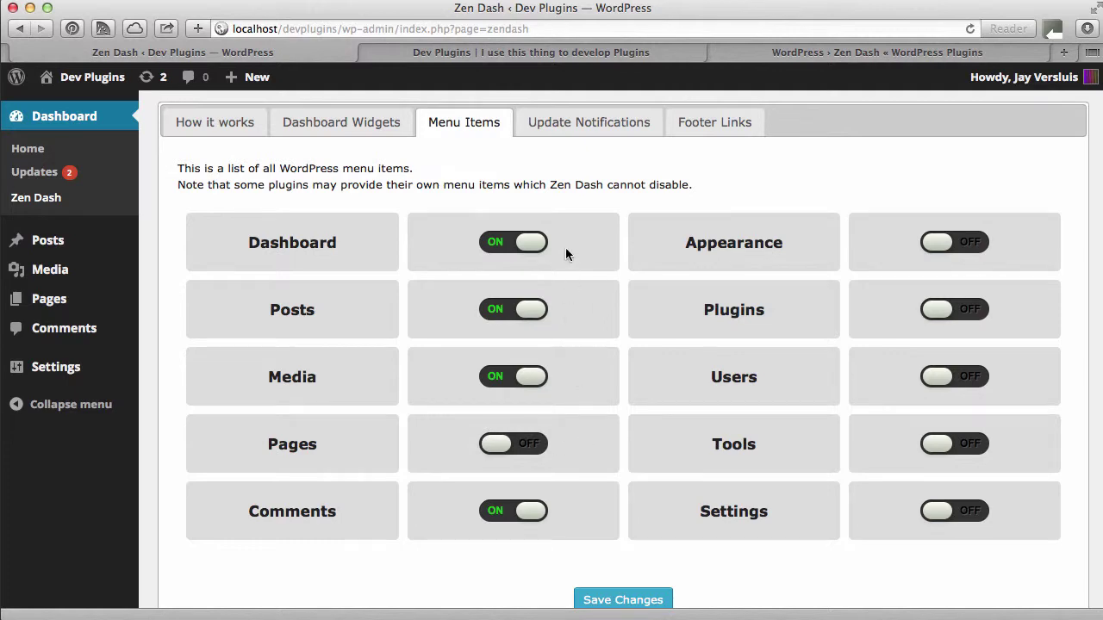
click(623, 599)
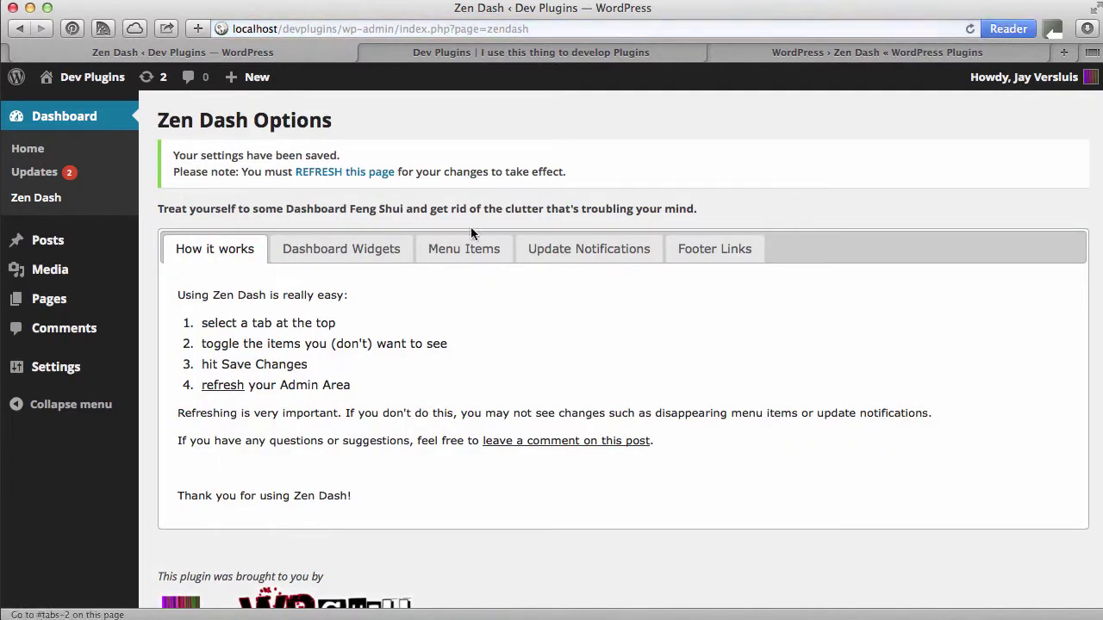
click(369, 171)
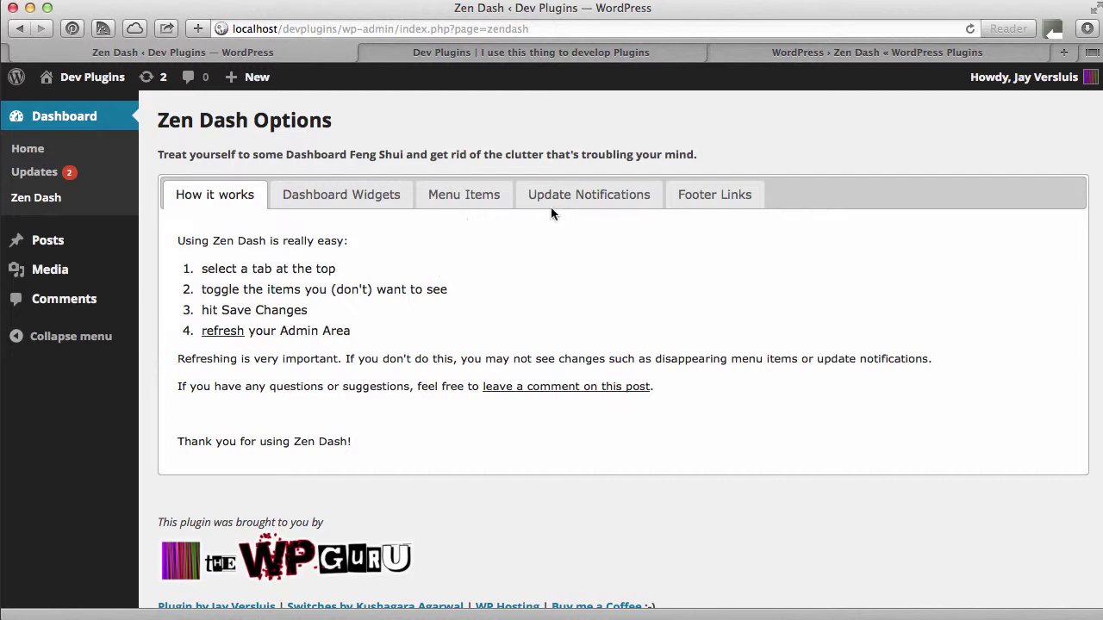
Turn the Pages, Plugins, Appearance, Users, Tools and Settings menu items back on in Zen Dash, save the changes and refresh the page.
click(495, 205)
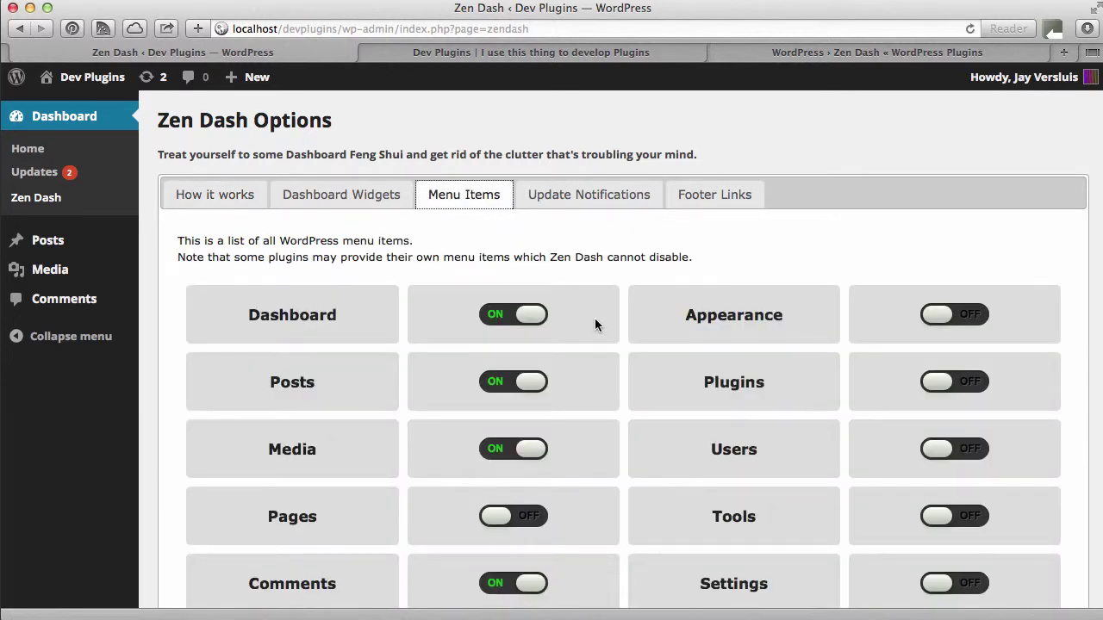
scroll(594, 324, down, 3)
click(500, 422)
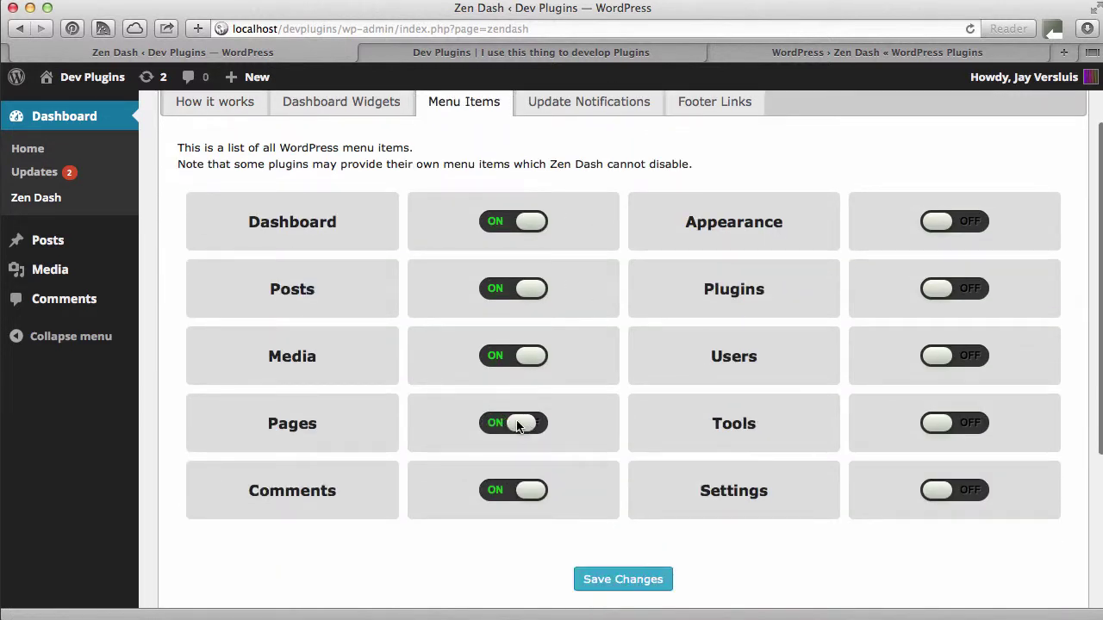
click(937, 277)
click(946, 221)
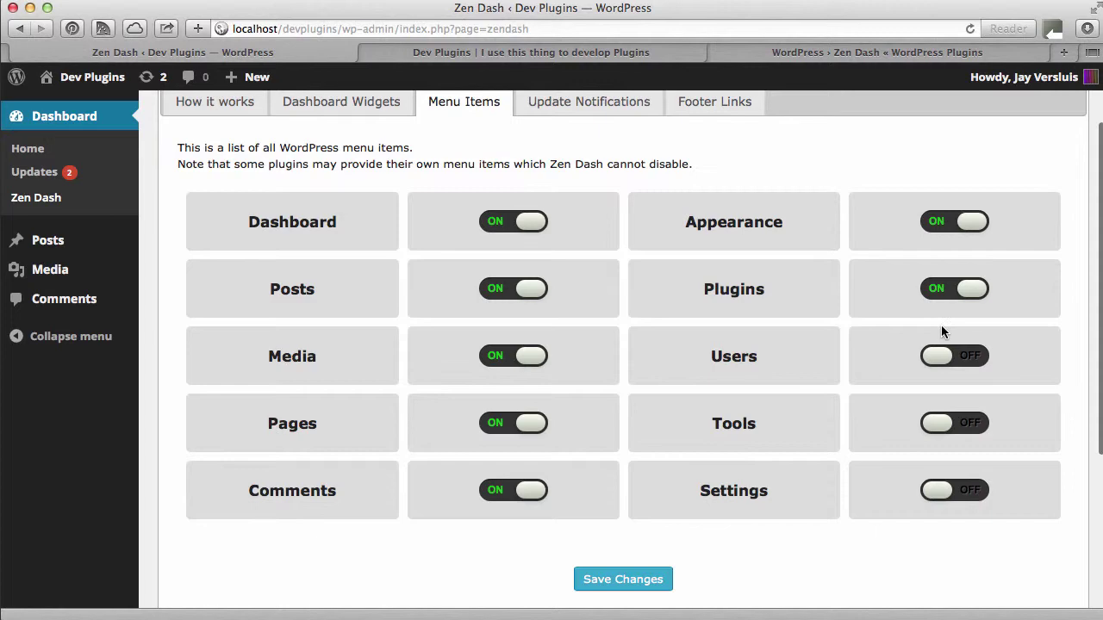
click(943, 353)
click(949, 423)
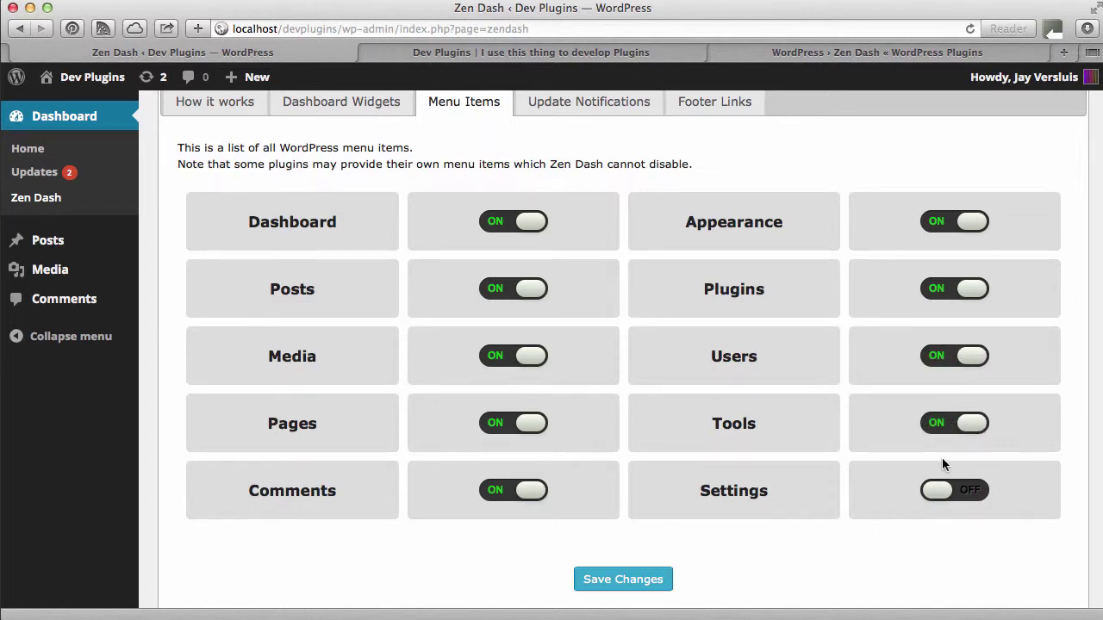
click(937, 493)
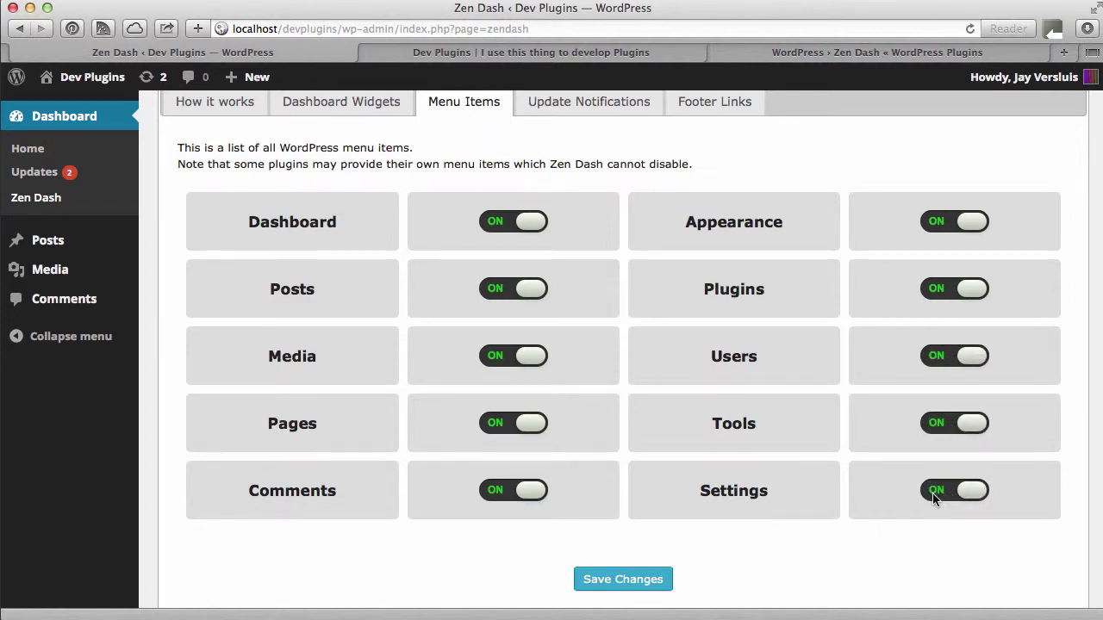
click(658, 582)
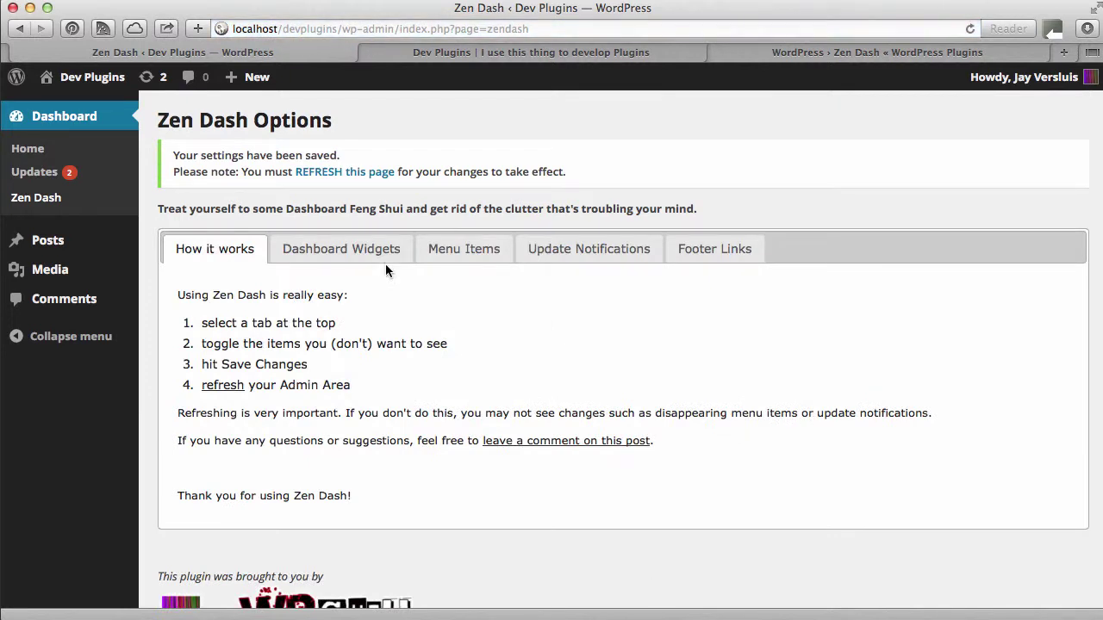
click(364, 174)
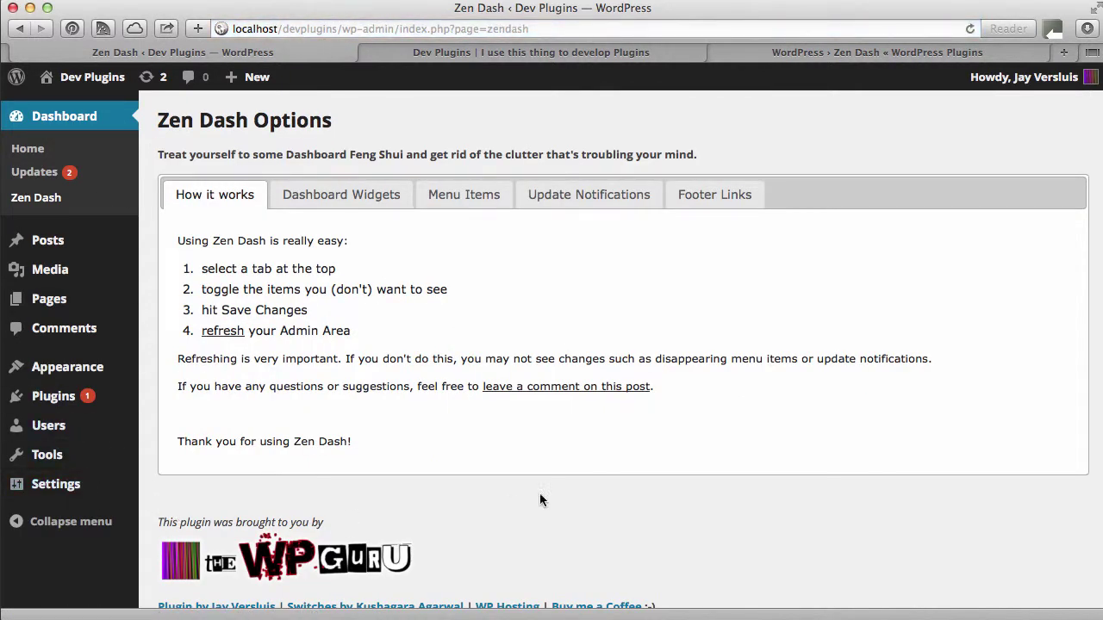
View the update notification options in Zen Dash and examine the available plugin and theme updates on the WordPress Updates page.
click(597, 198)
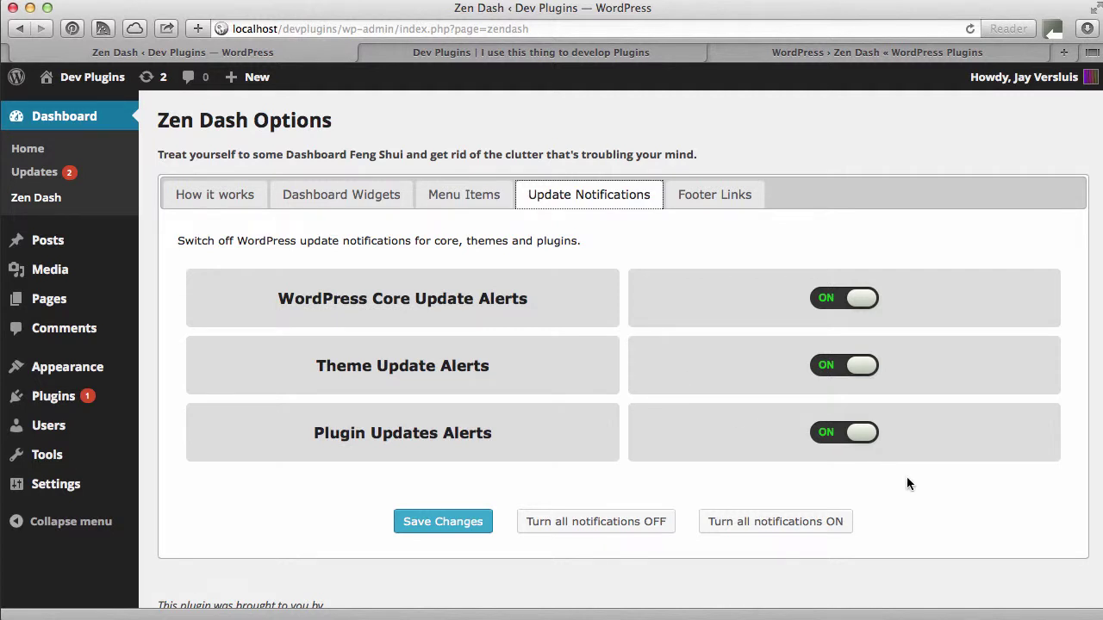
scroll(906, 484, down, 1)
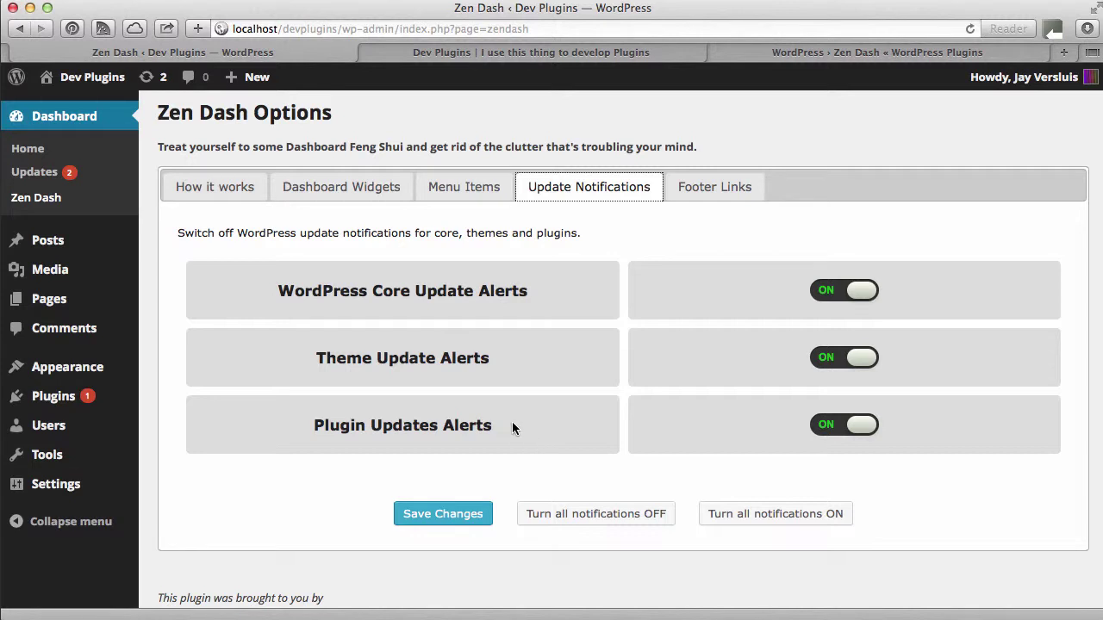
click(35, 173)
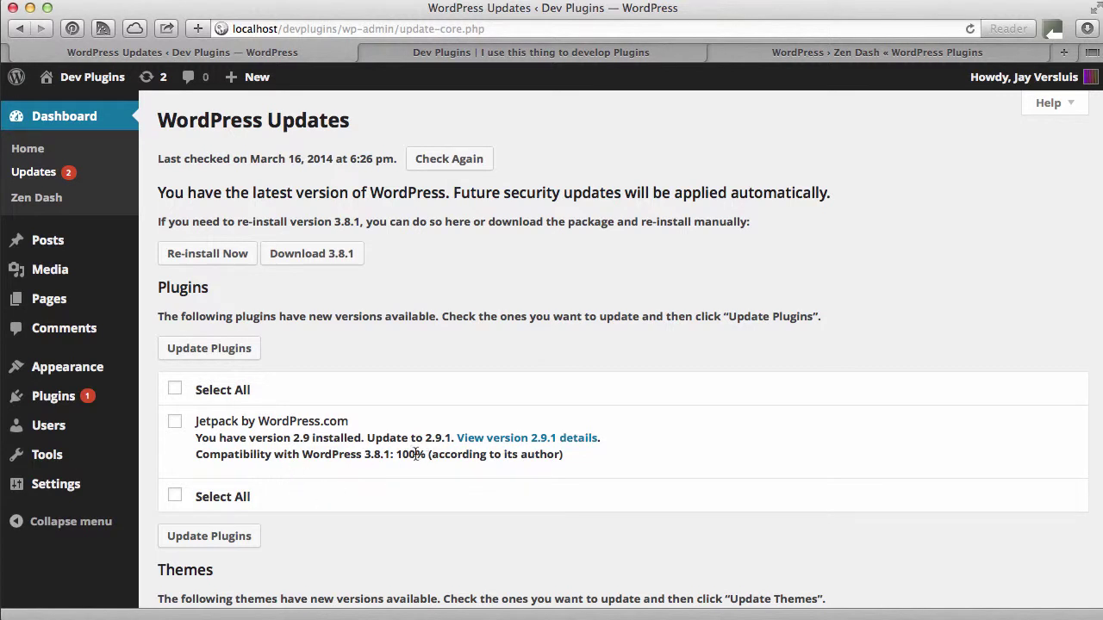
scroll(418, 492, down, 4)
scroll(417, 499, down, 1)
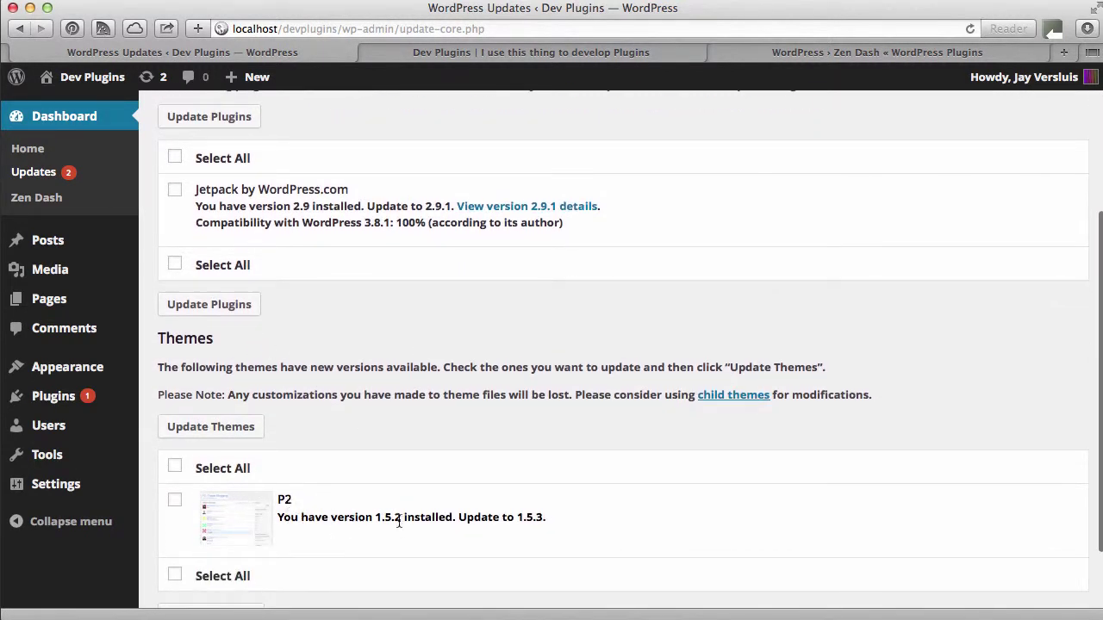
scroll(460, 517, up, 1)
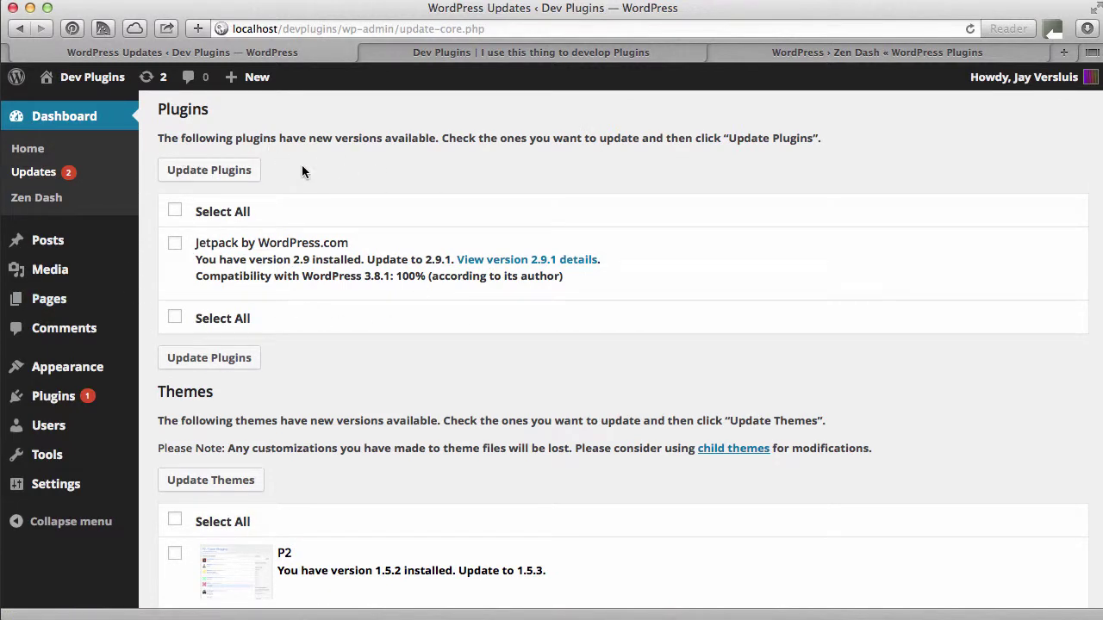
Turn off Plugin Updates Alerts in Zen Dash, save and refresh, and check the WordPress Updates page.
click(41, 201)
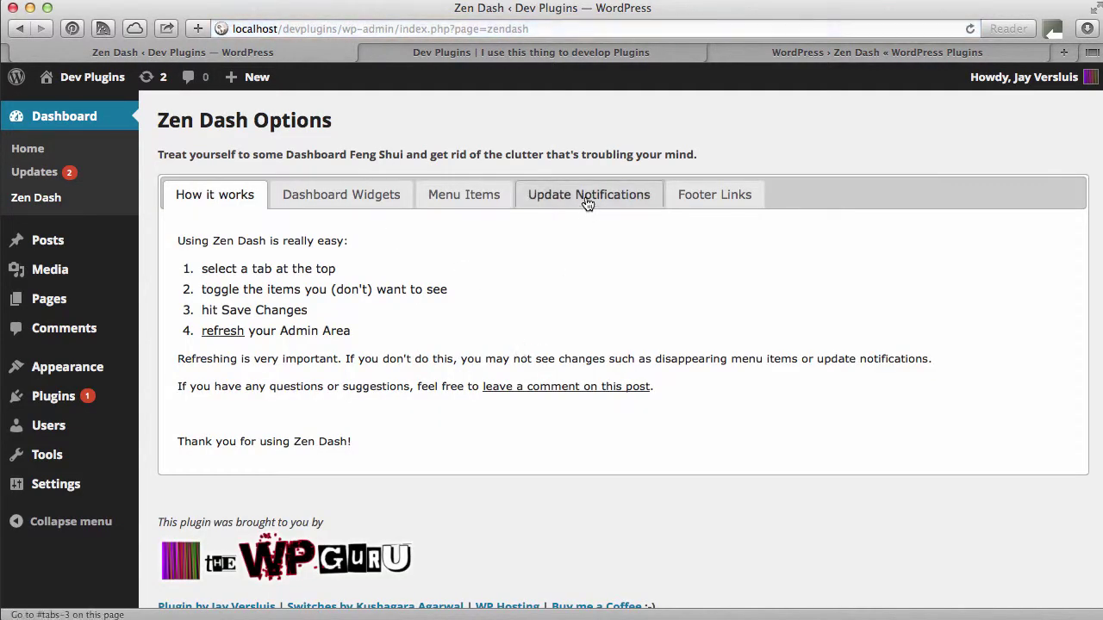
click(634, 191)
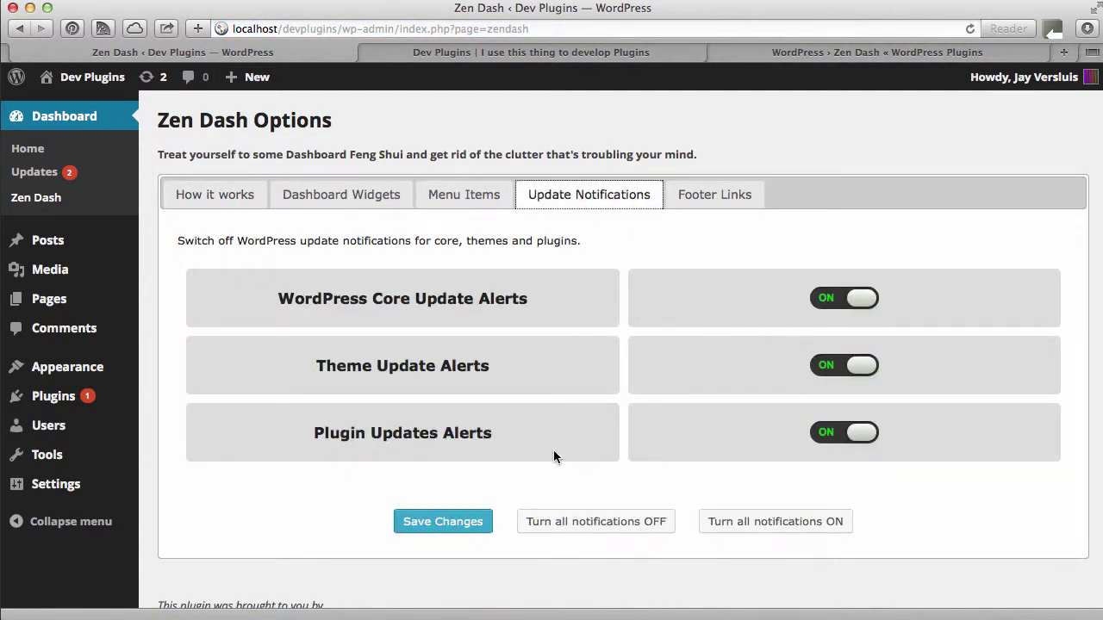
click(861, 431)
click(456, 527)
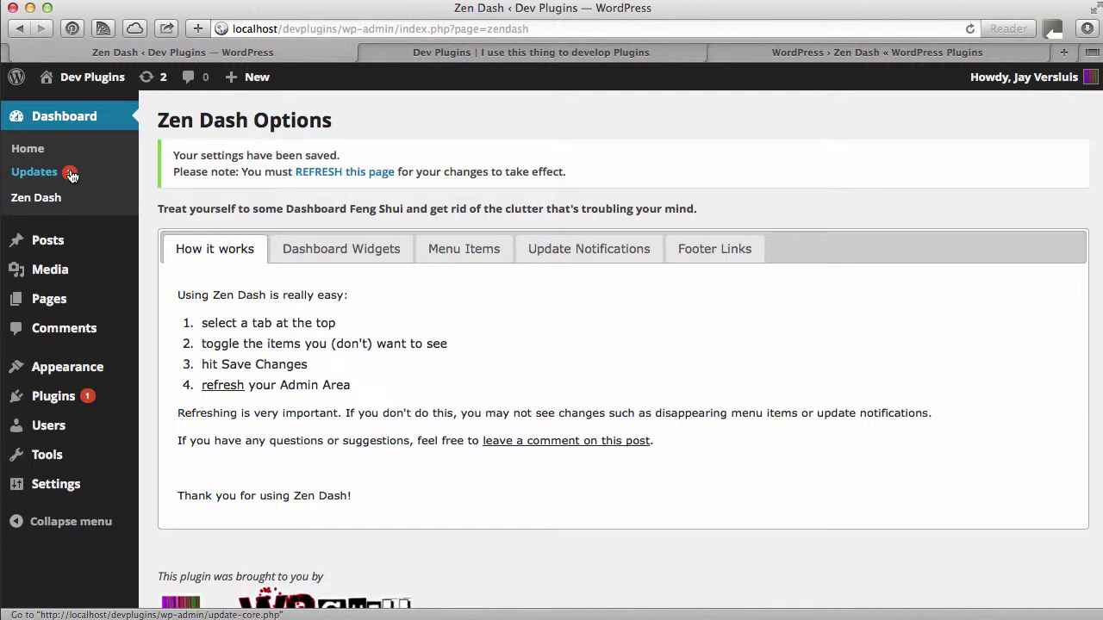
click(322, 177)
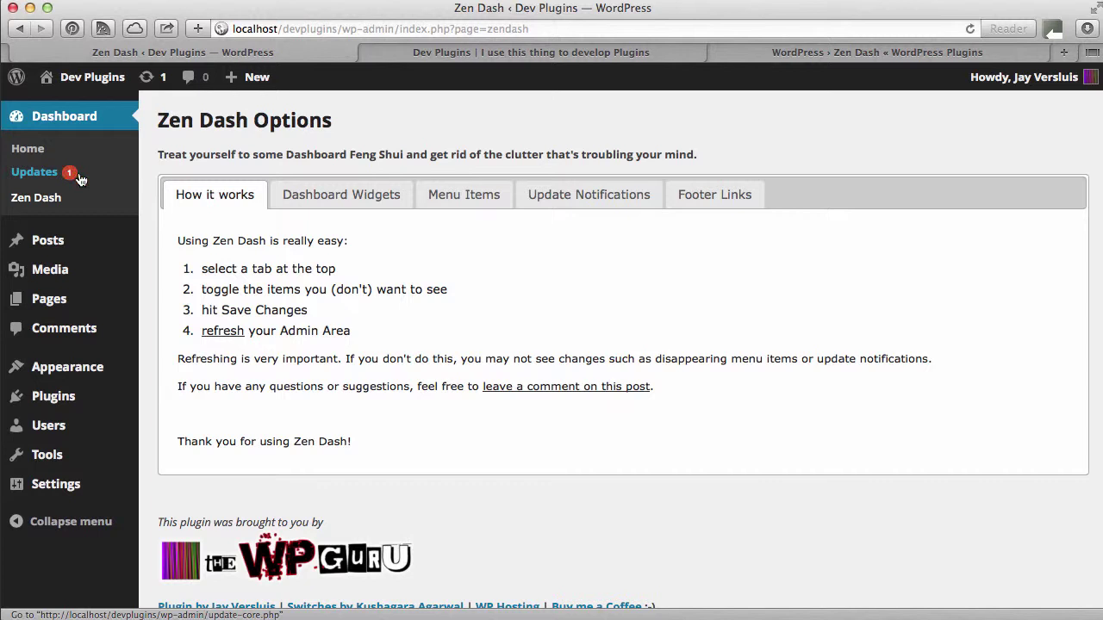
click(49, 174)
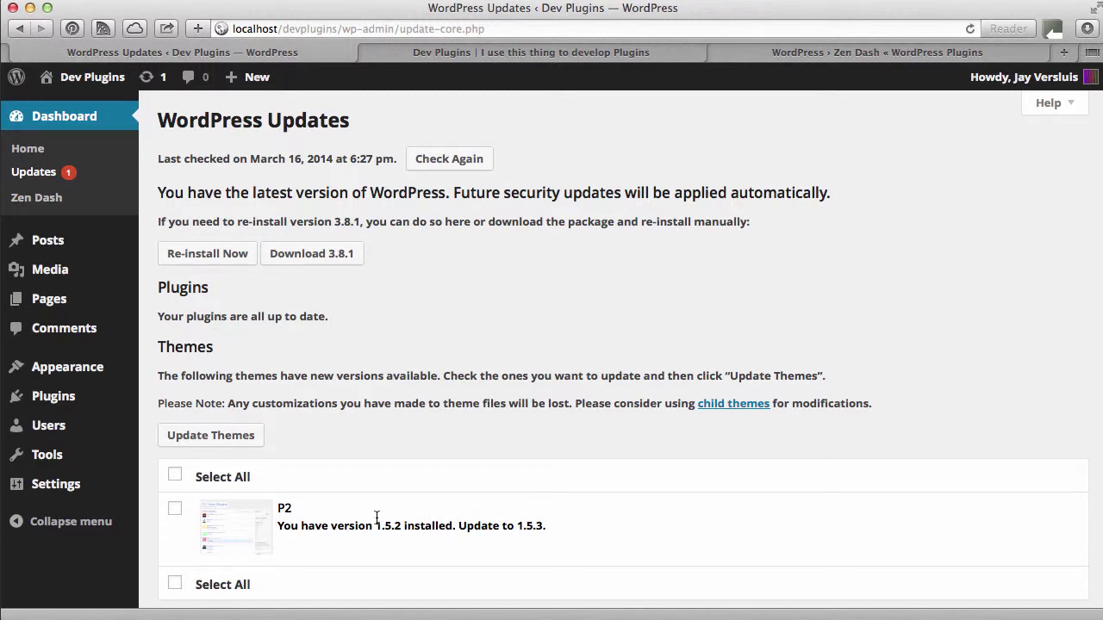
scroll(302, 560, down, 1)
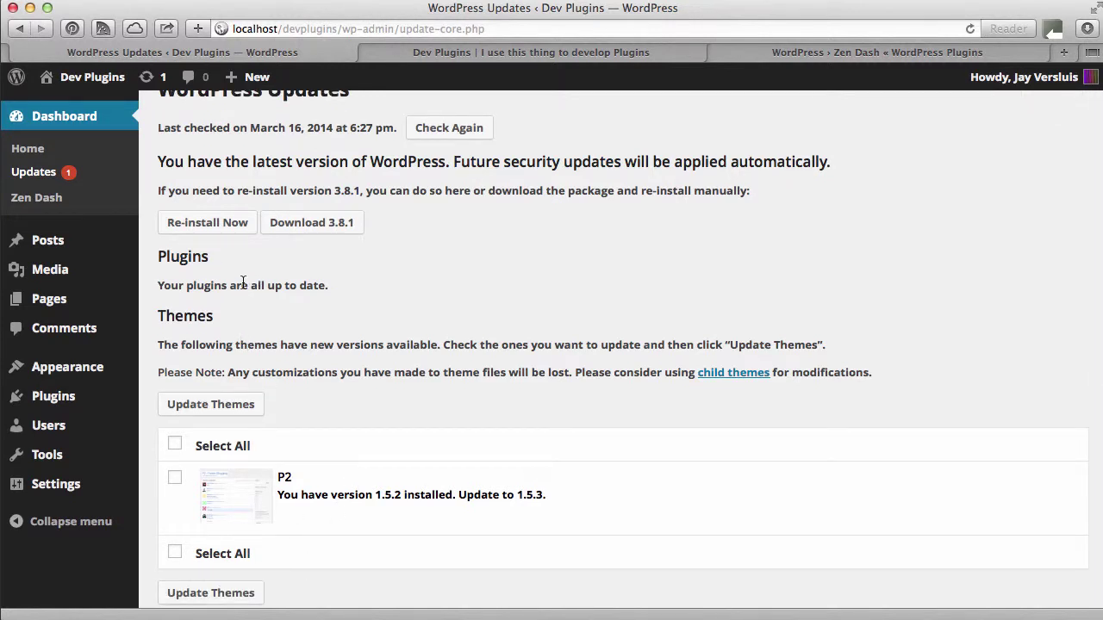
Turn Theme Update Alerts off and Plugin Updates Alerts on in Zen Dash, save the changes and check the WordPress Updates page.
click(30, 199)
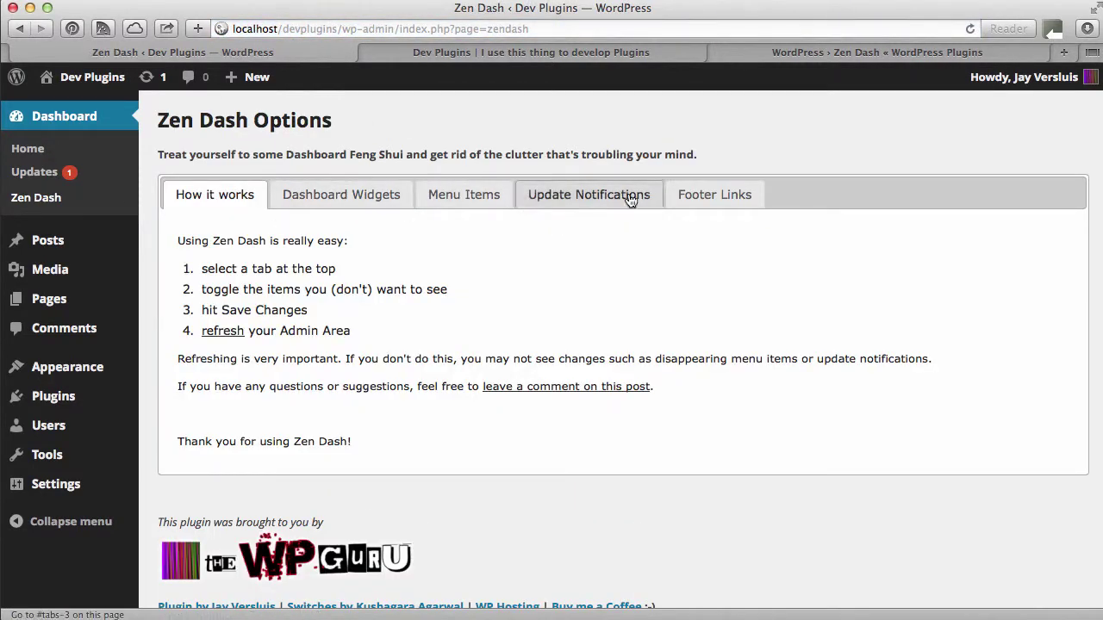
click(628, 195)
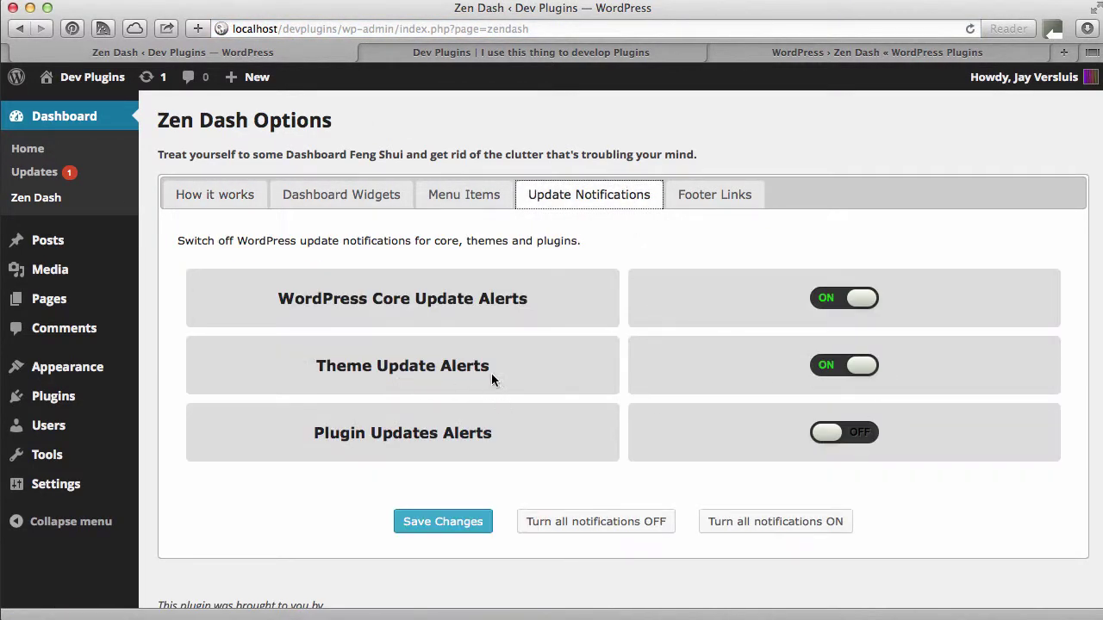
click(869, 367)
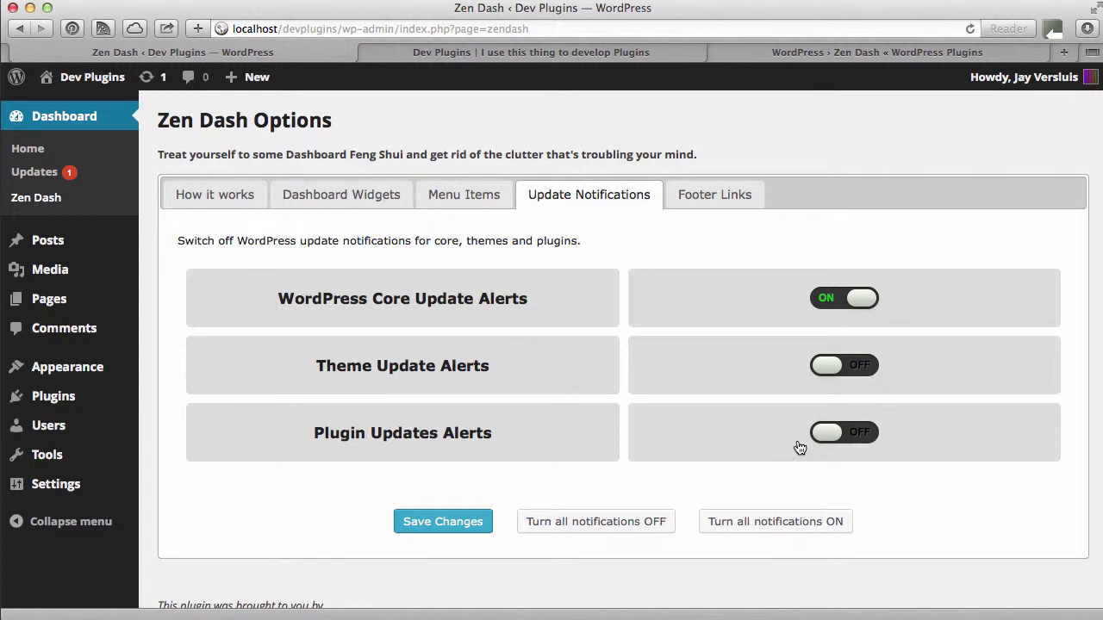
click(827, 439)
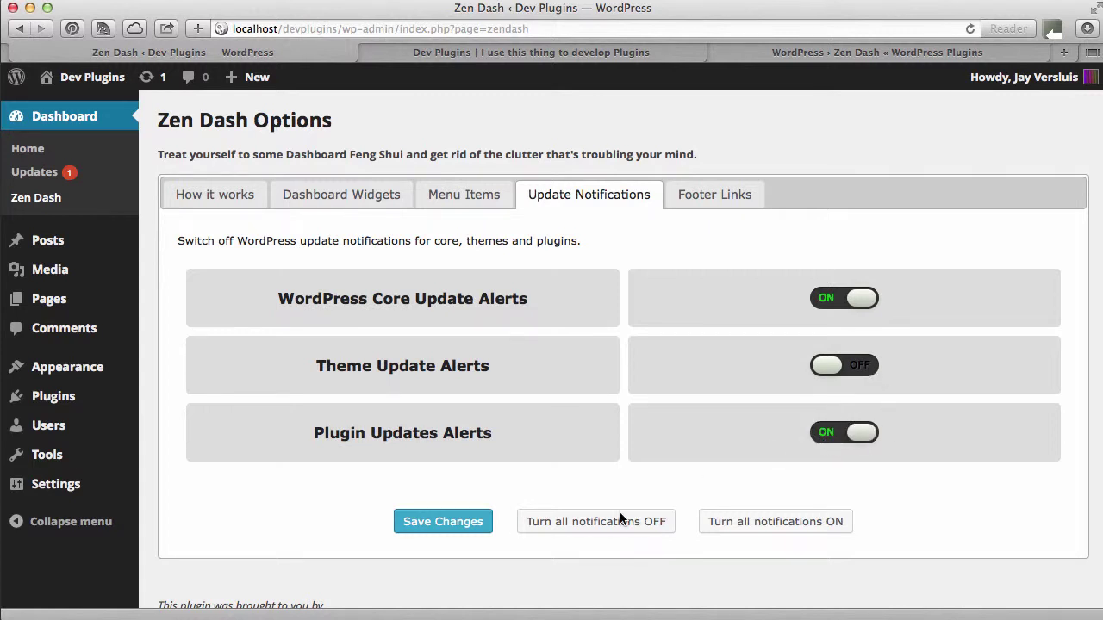
click(463, 523)
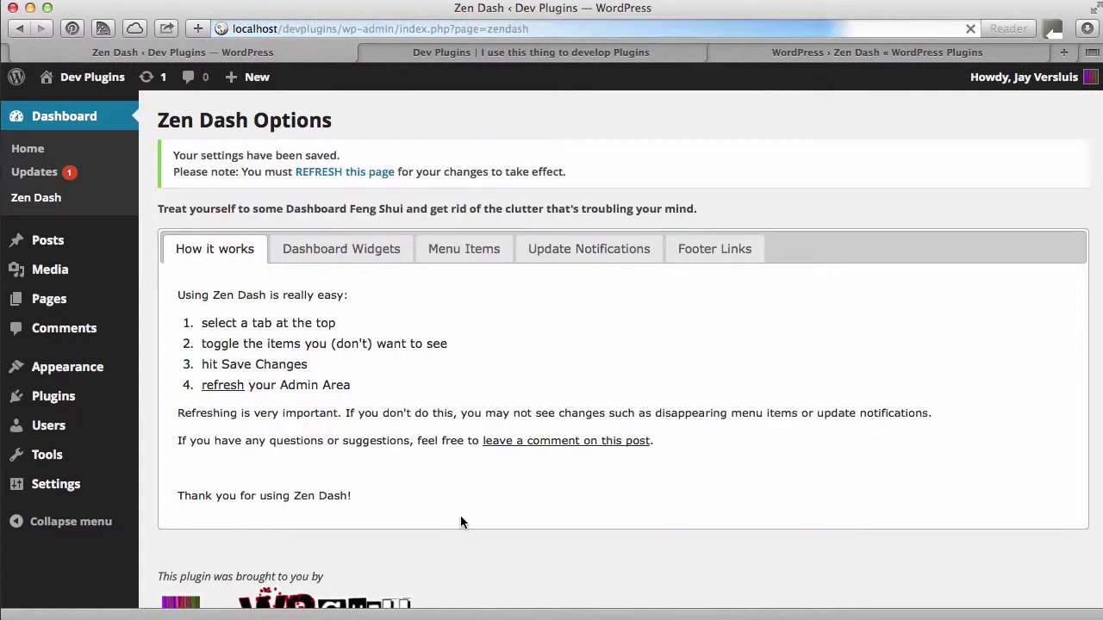
click(36, 176)
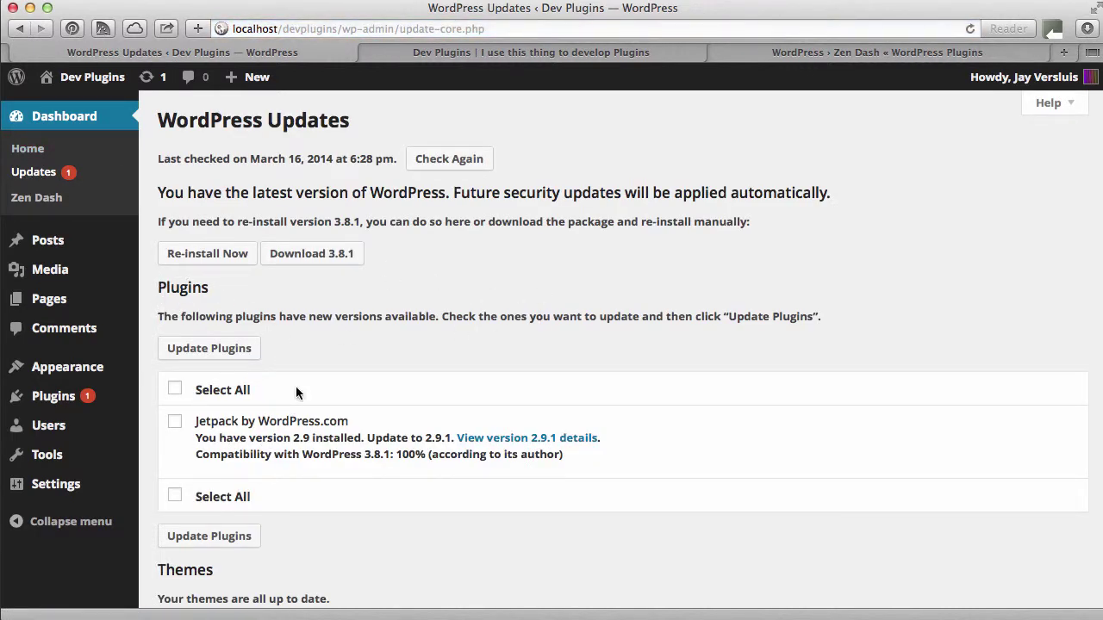
scroll(293, 454, down, 2)
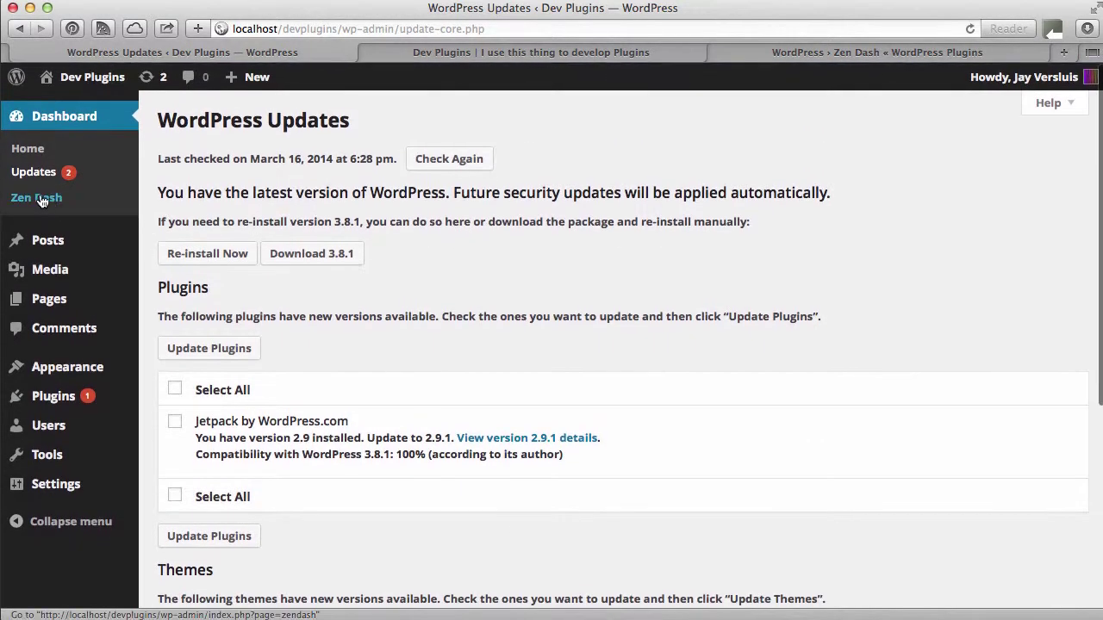
Turn off the WordPress Attribution footer note in Zen Dash, save the changes and check the footer of the admin page.
click(40, 200)
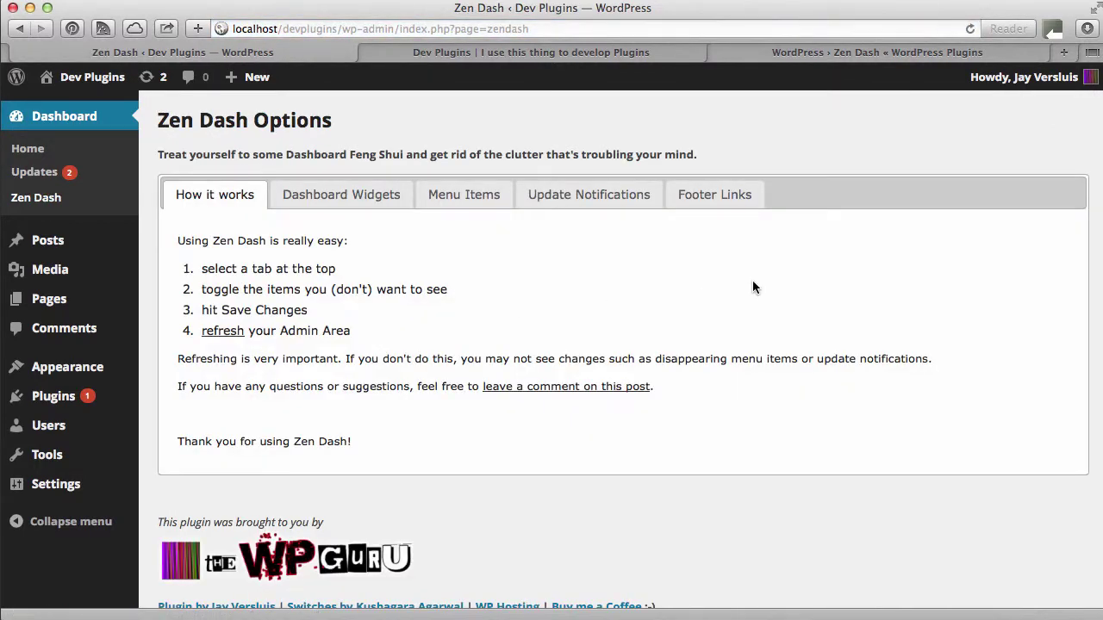
click(746, 200)
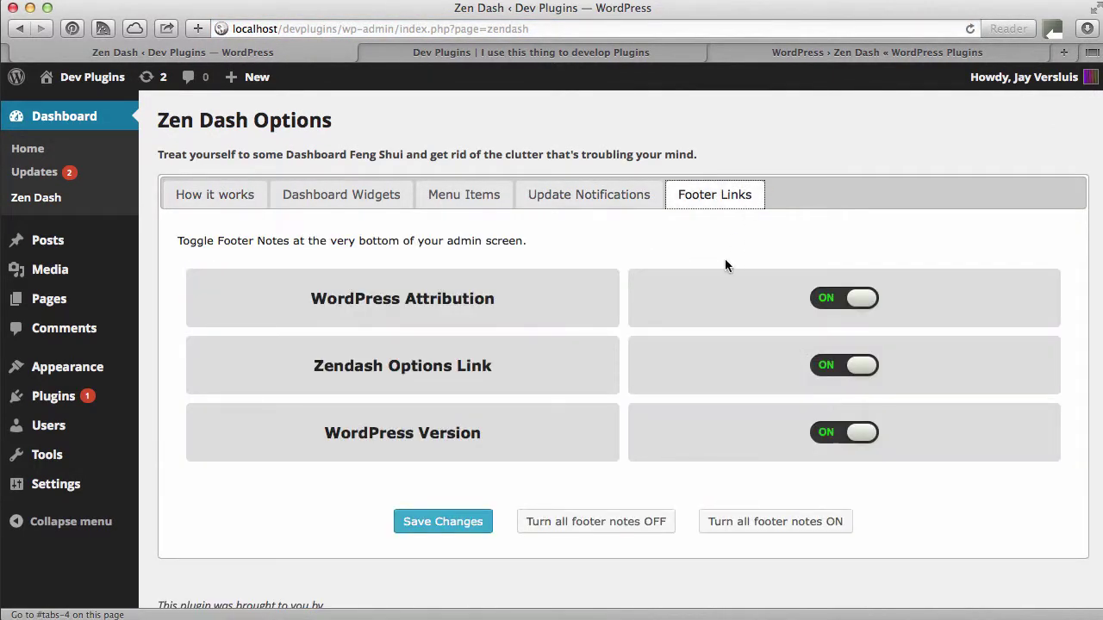
scroll(720, 285, down, 5)
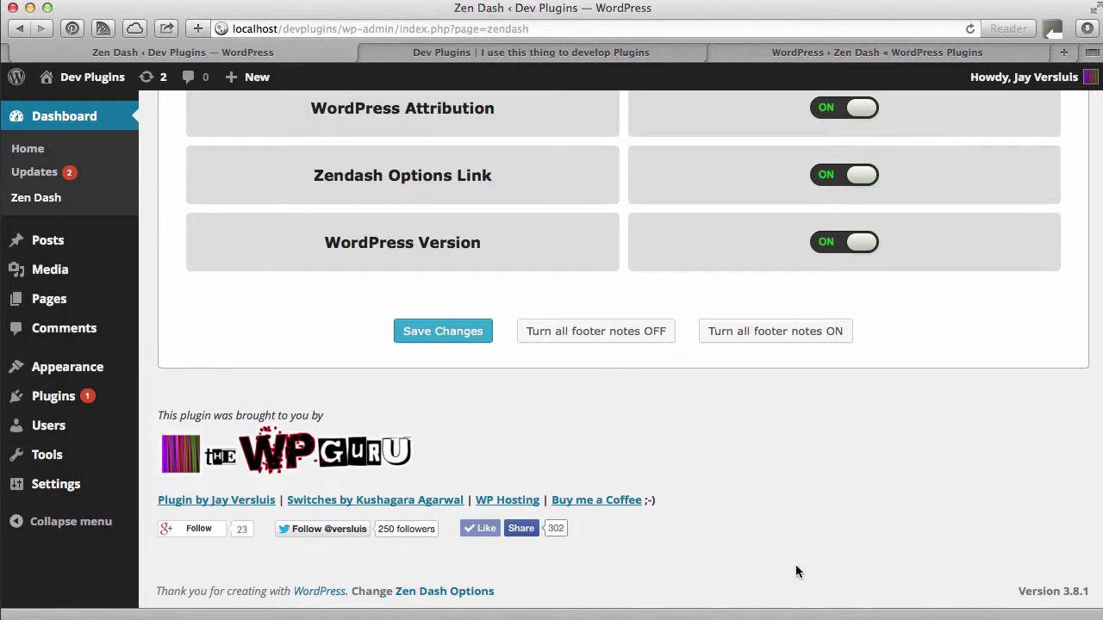
scroll(795, 571, up, 3)
scroll(795, 571, up, 1)
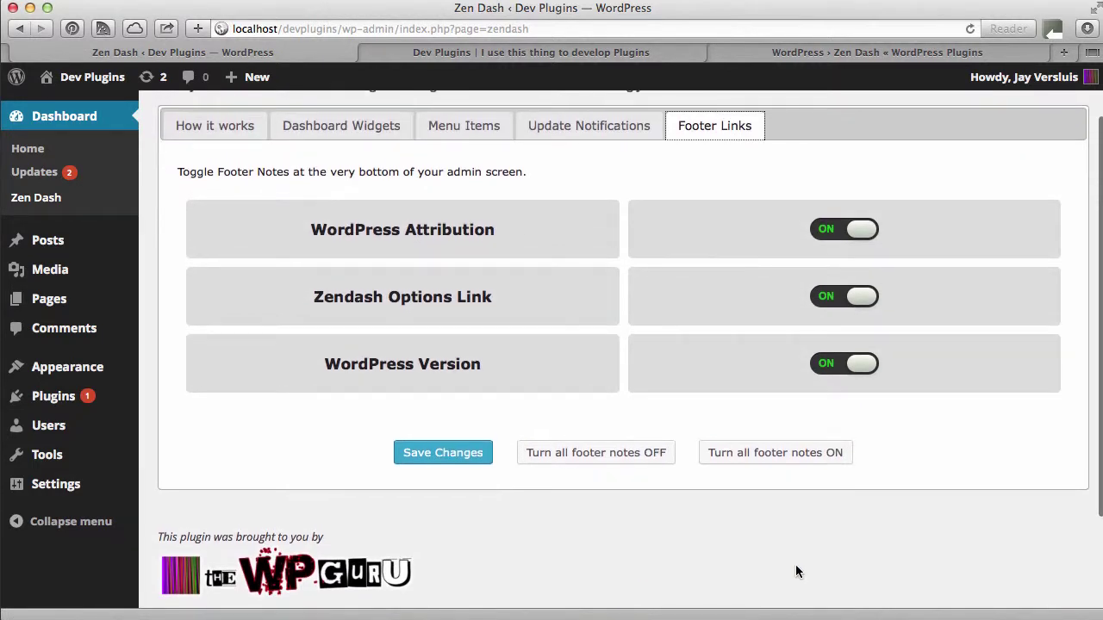
click(861, 231)
click(464, 453)
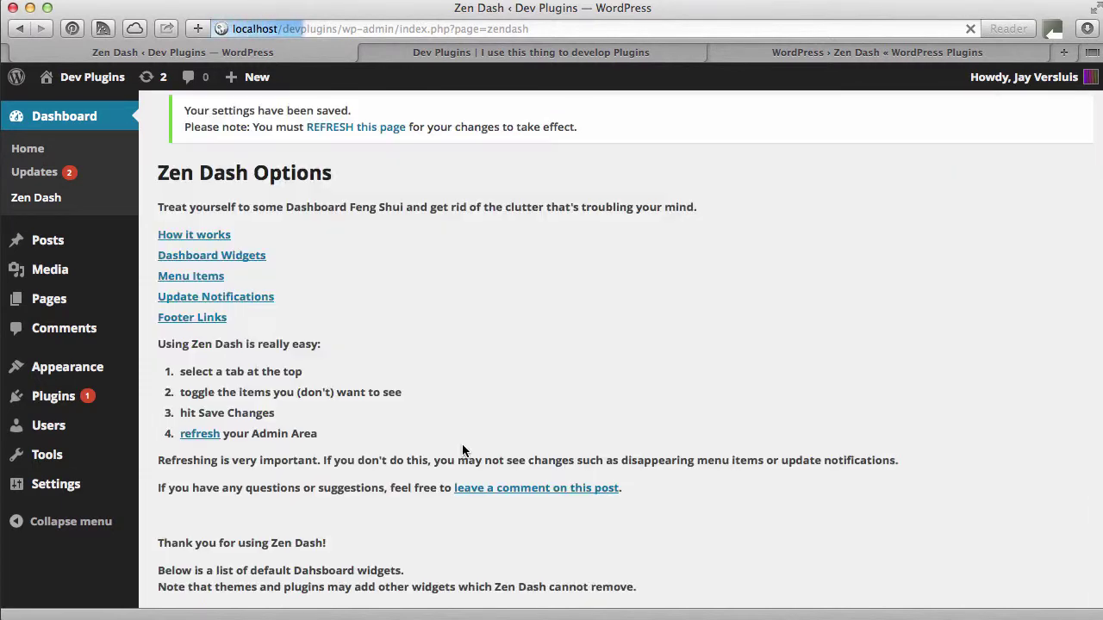
scroll(503, 462, down, 4)
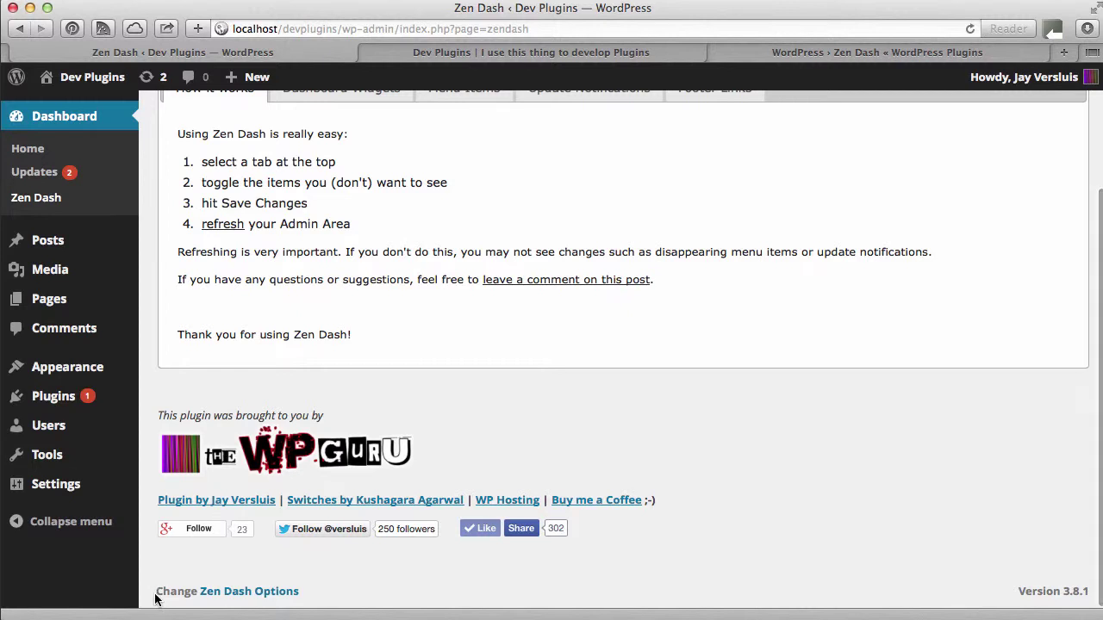
scroll(478, 404, up, 4)
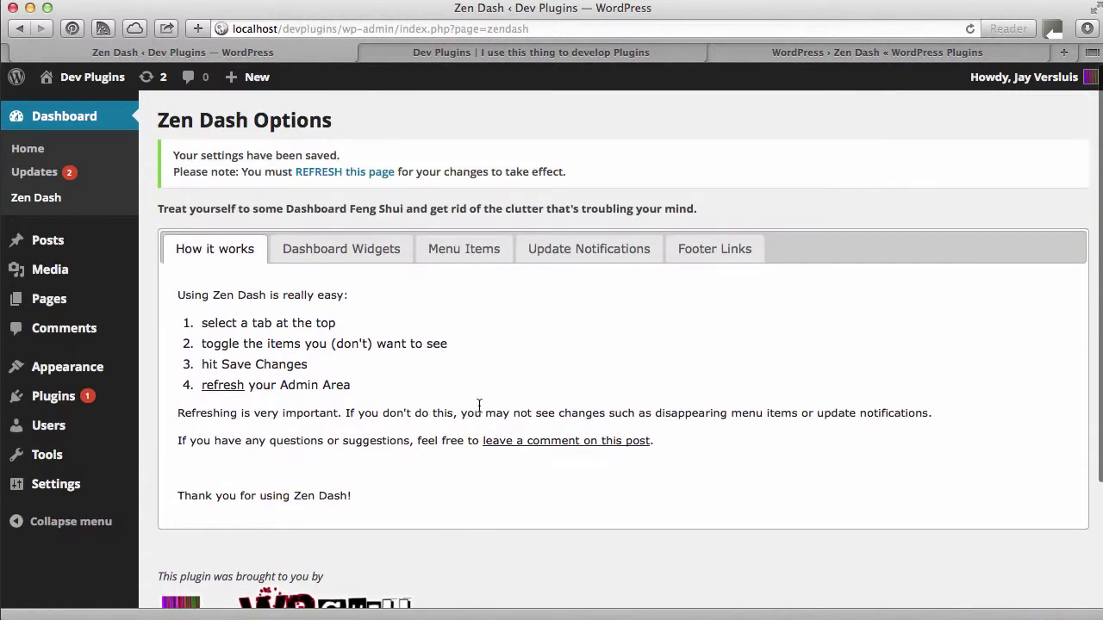
Turn off the Zendash Options Link in the Zen Dash footer settings and save the changes.
click(736, 249)
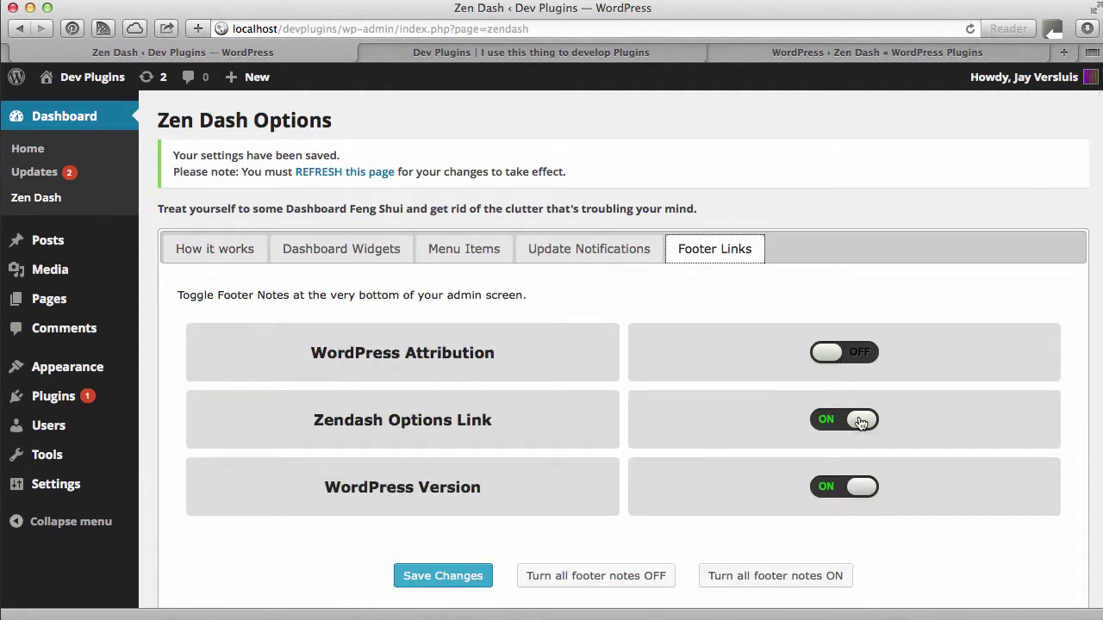
click(860, 420)
scroll(711, 461, down, 2)
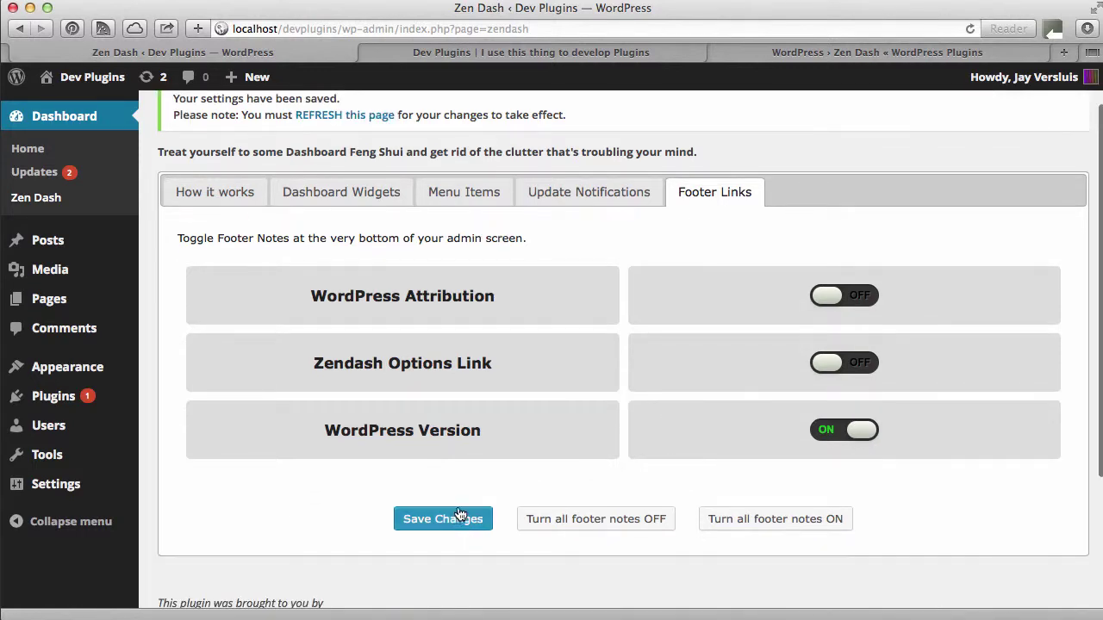
click(443, 520)
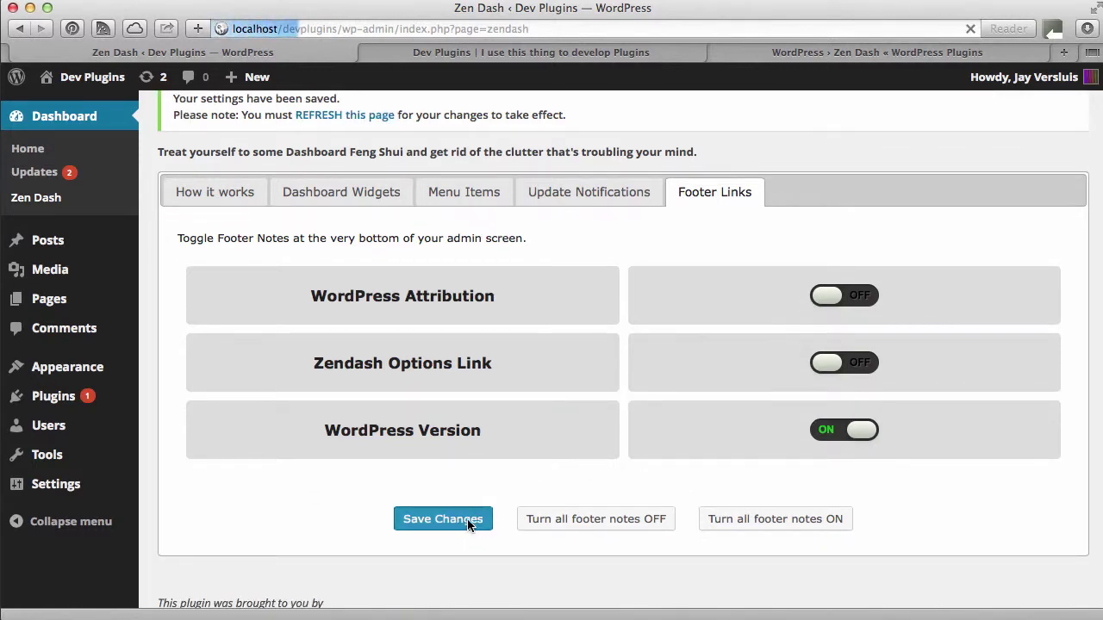
Turn off the WordPress Version footer note in Zen Dash, save the changes and check the footer of the admin page.
scroll(467, 525, down, 4)
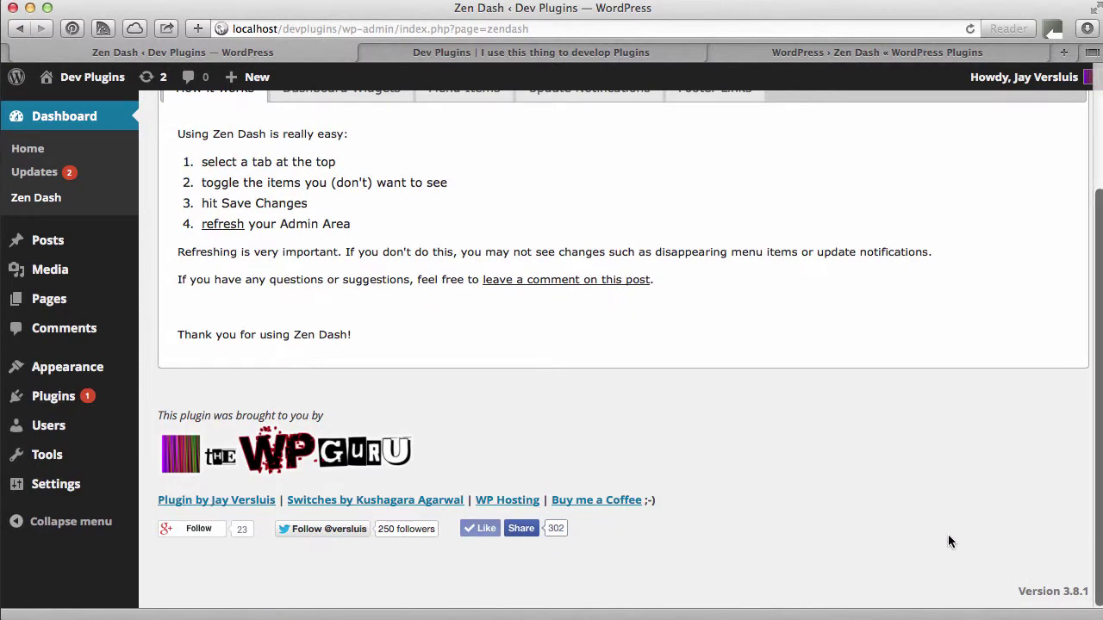
scroll(939, 530, up, 4)
click(727, 247)
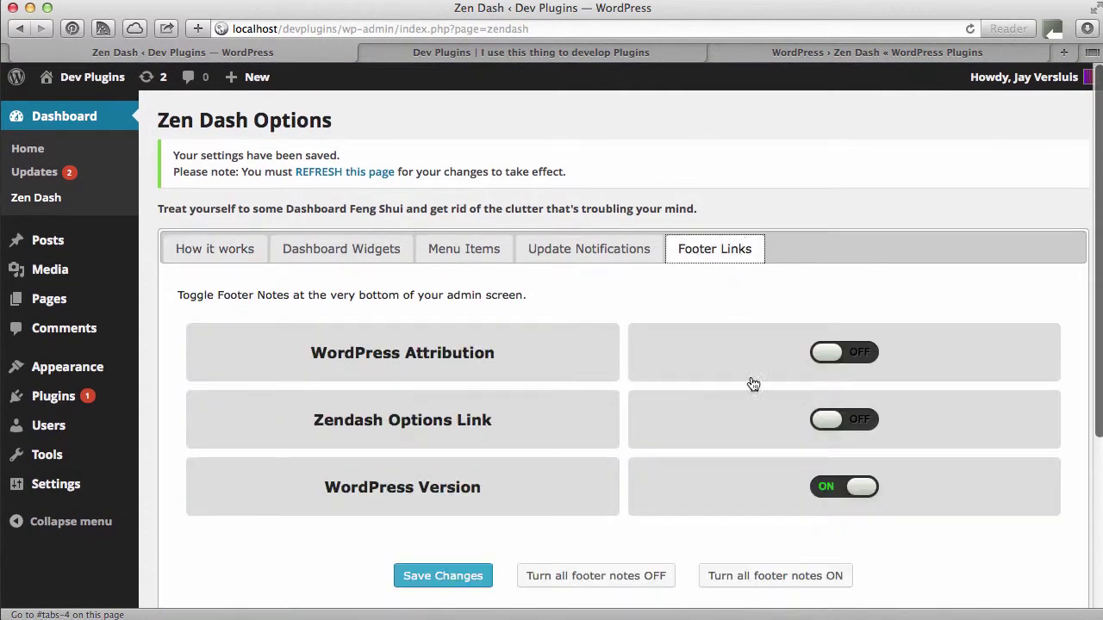
click(859, 484)
click(457, 577)
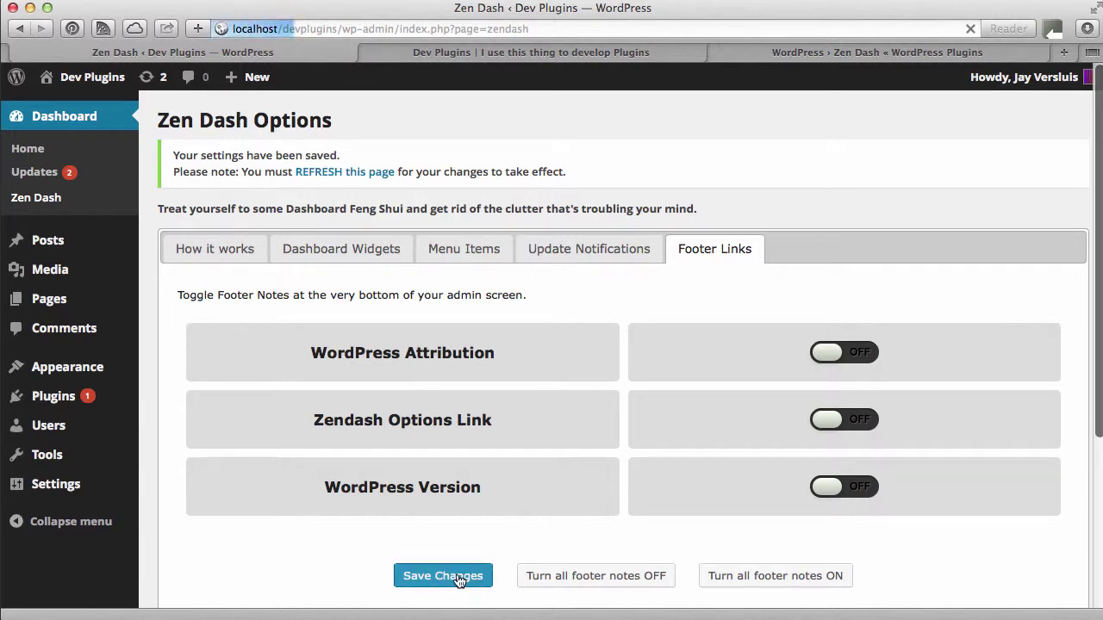
scroll(1041, 534, down, 5)
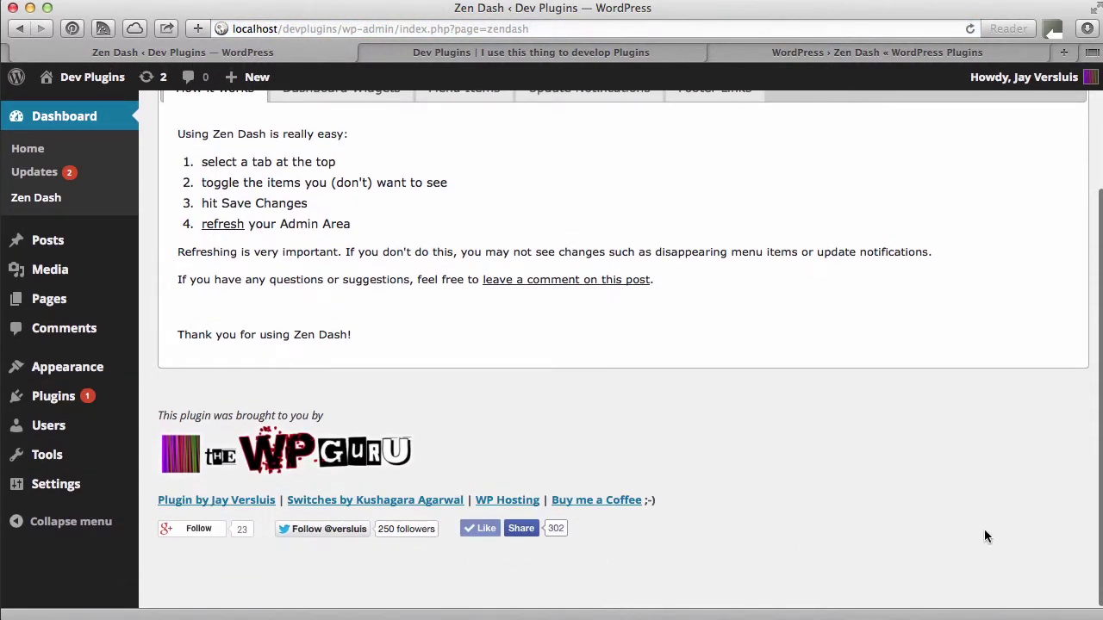
scroll(1003, 508, up, 4)
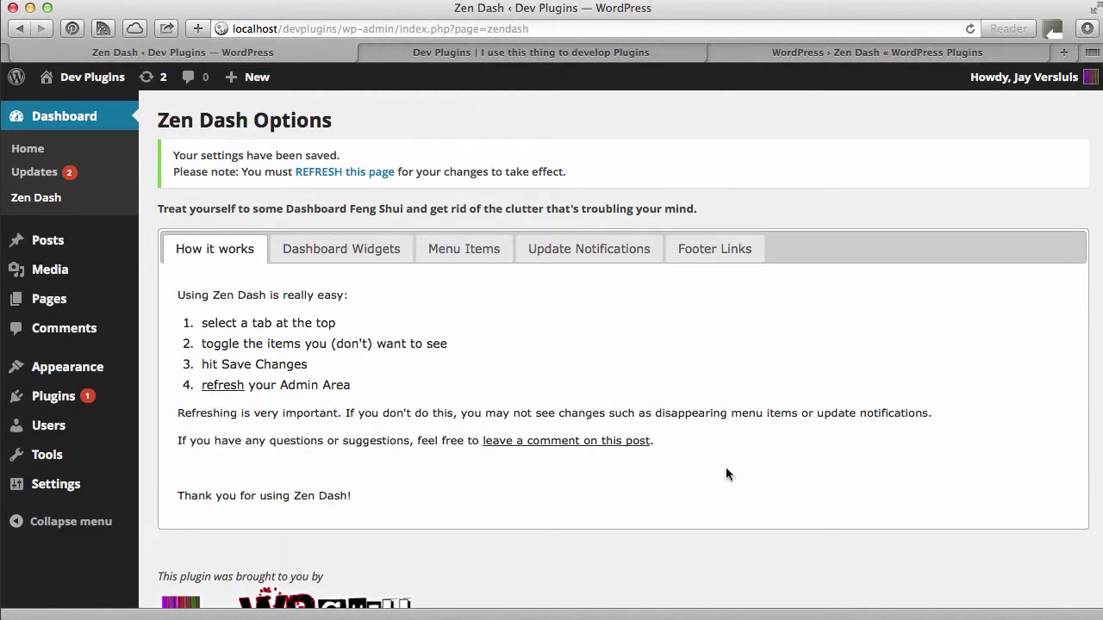
scroll(726, 473, down, 4)
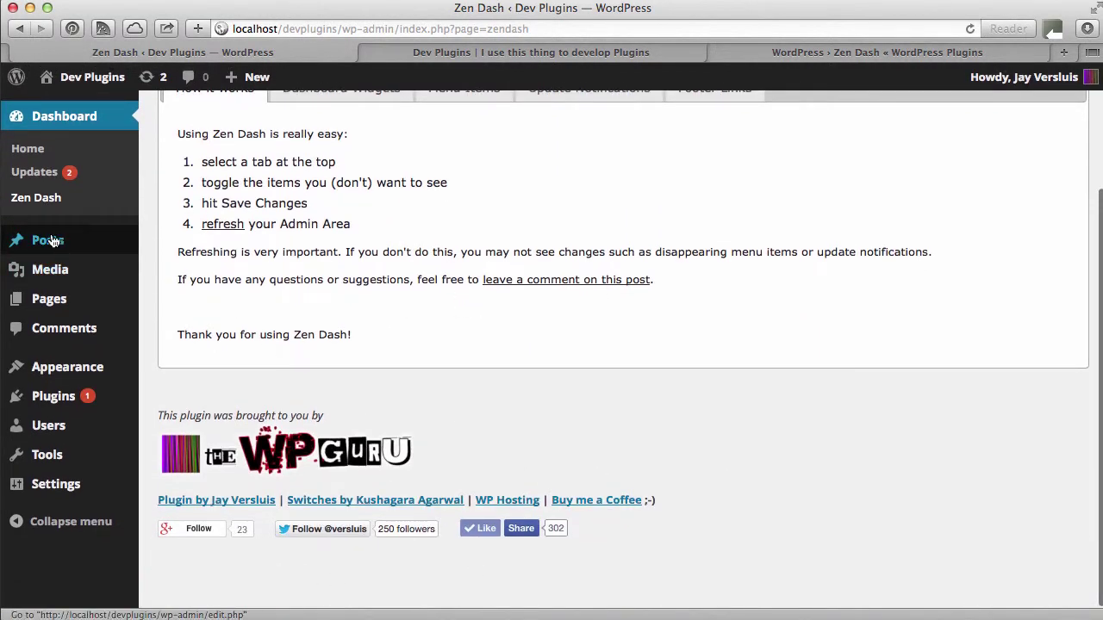
Open the All Posts and Available Tools admin pages to check their footers.
mouse_move(47, 239)
click(177, 242)
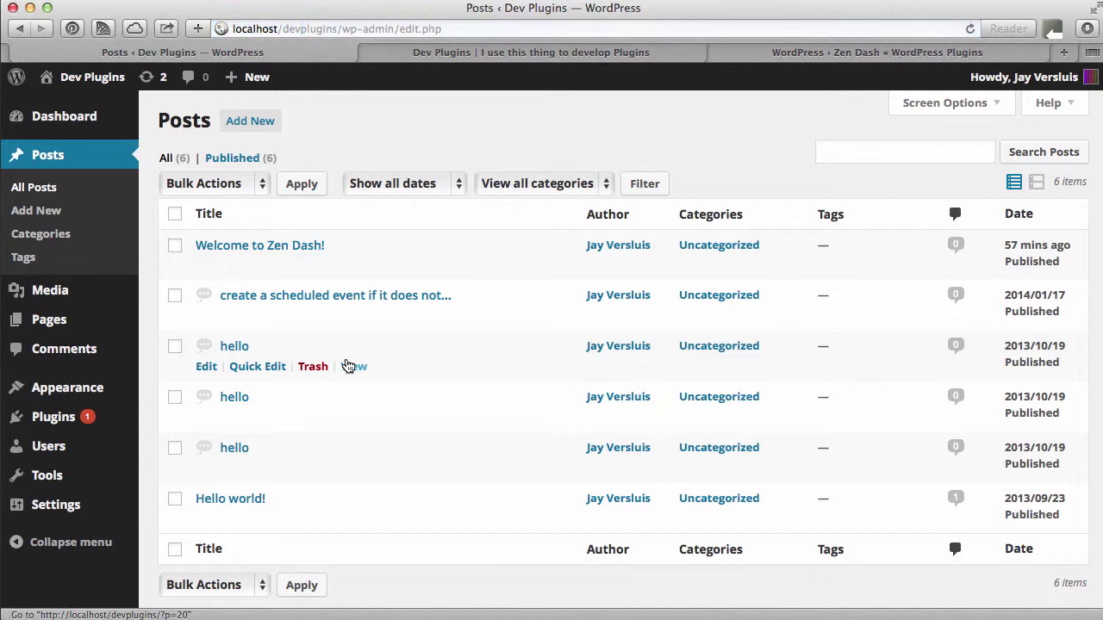
scroll(347, 364, down, 2)
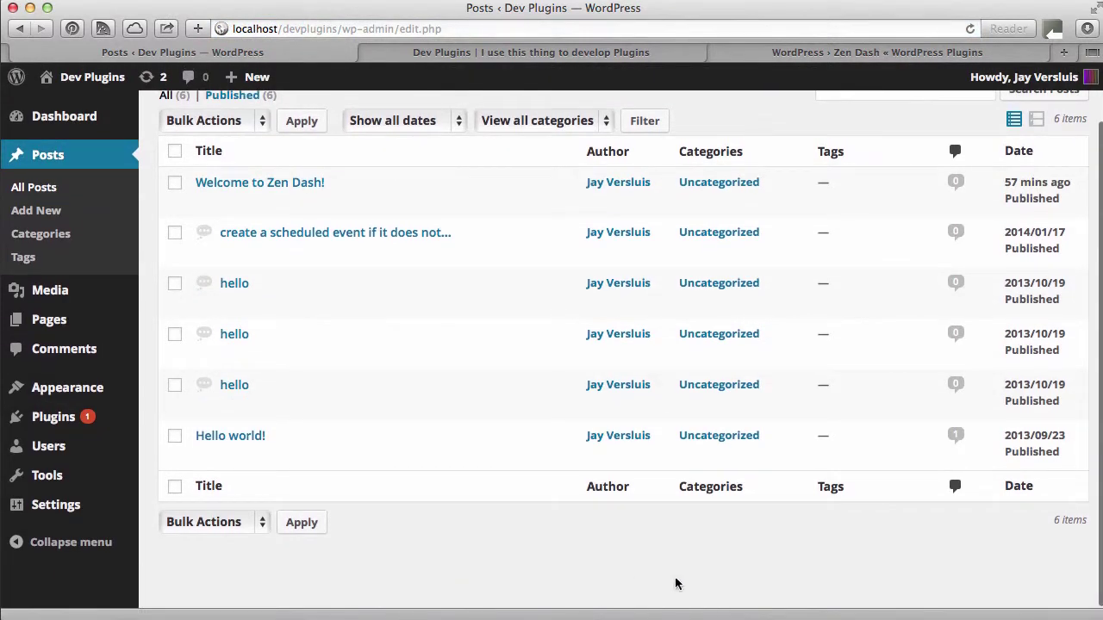
mouse_move(46, 475)
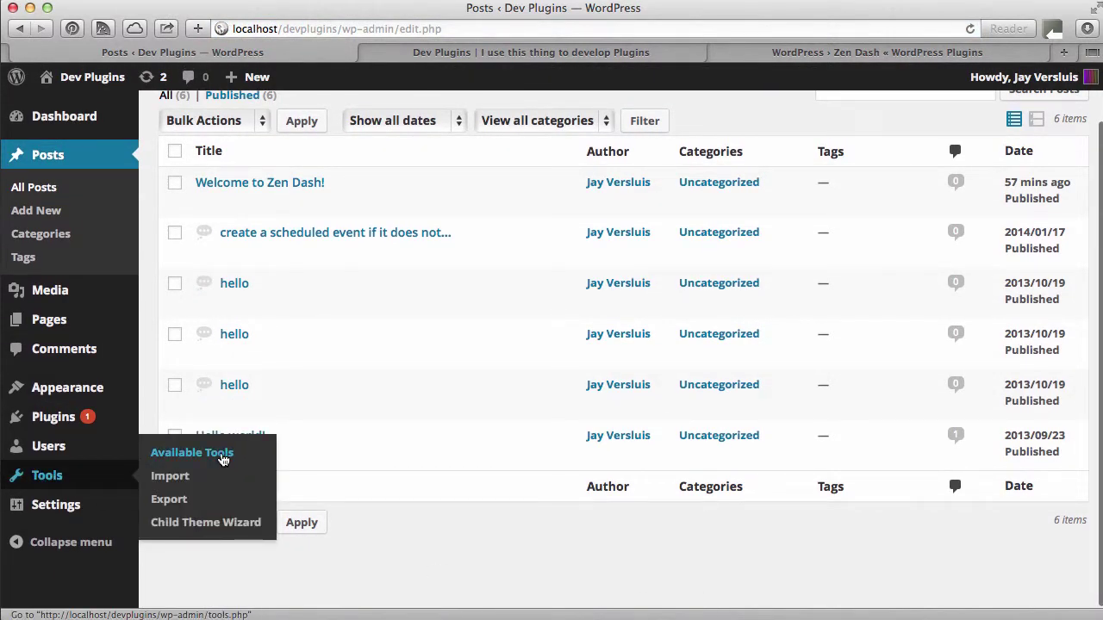
click(222, 460)
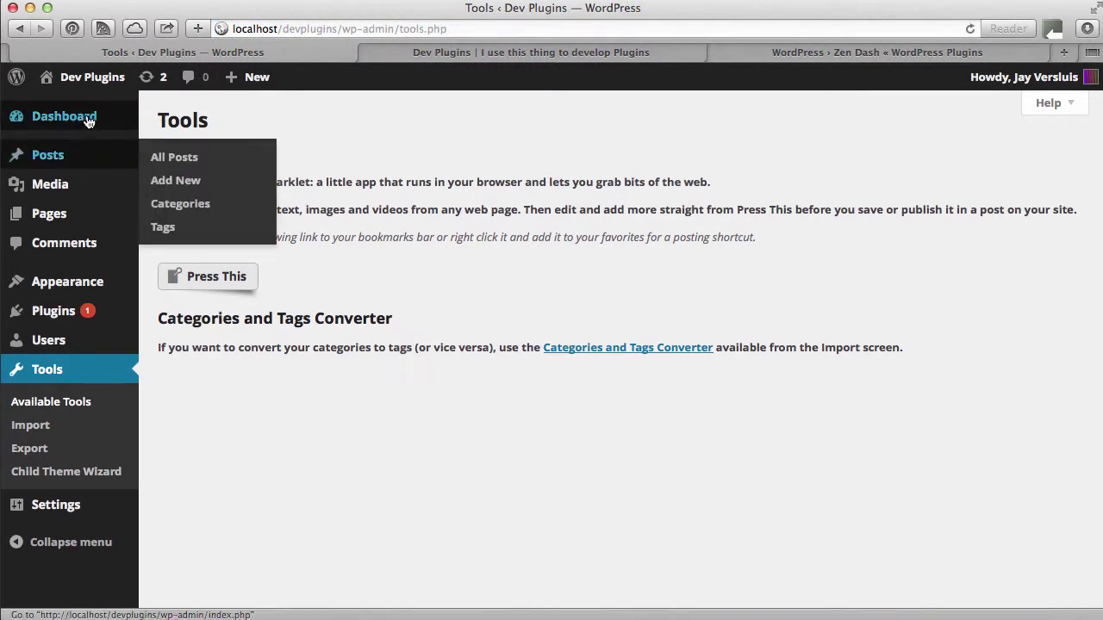
Return to the Zen Dash options and turn all footer notes on.
mouse_move(86, 121)
click(184, 170)
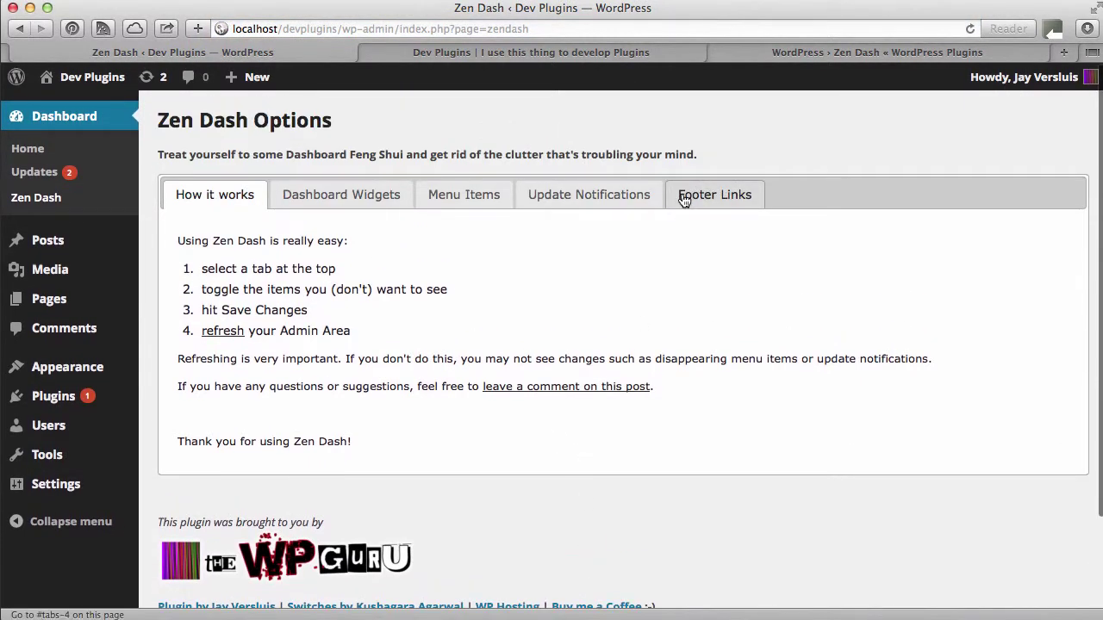
click(695, 199)
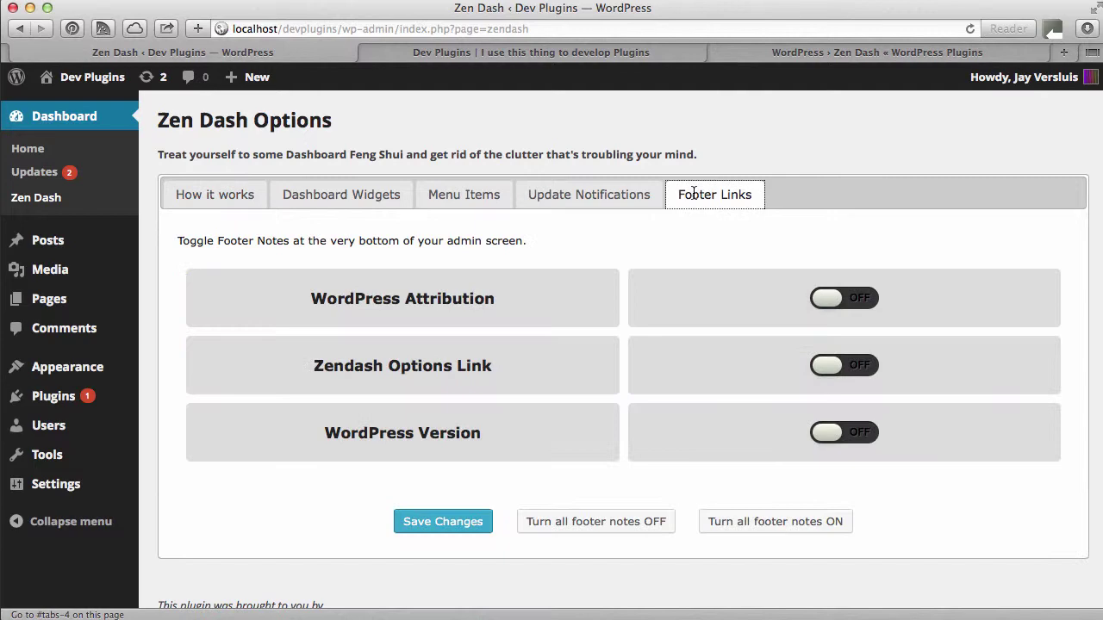
click(768, 525)
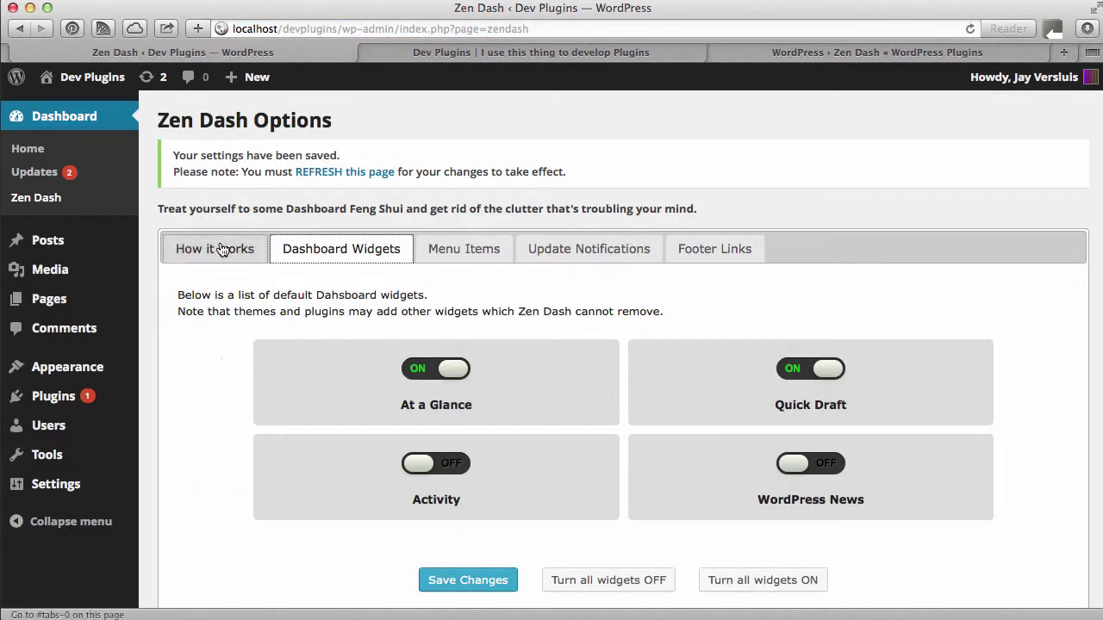
Turn off the Dashboard, Appearance, Plugins, Users, Tools and Settings menu items in Zen Dash.
click(220, 247)
click(467, 248)
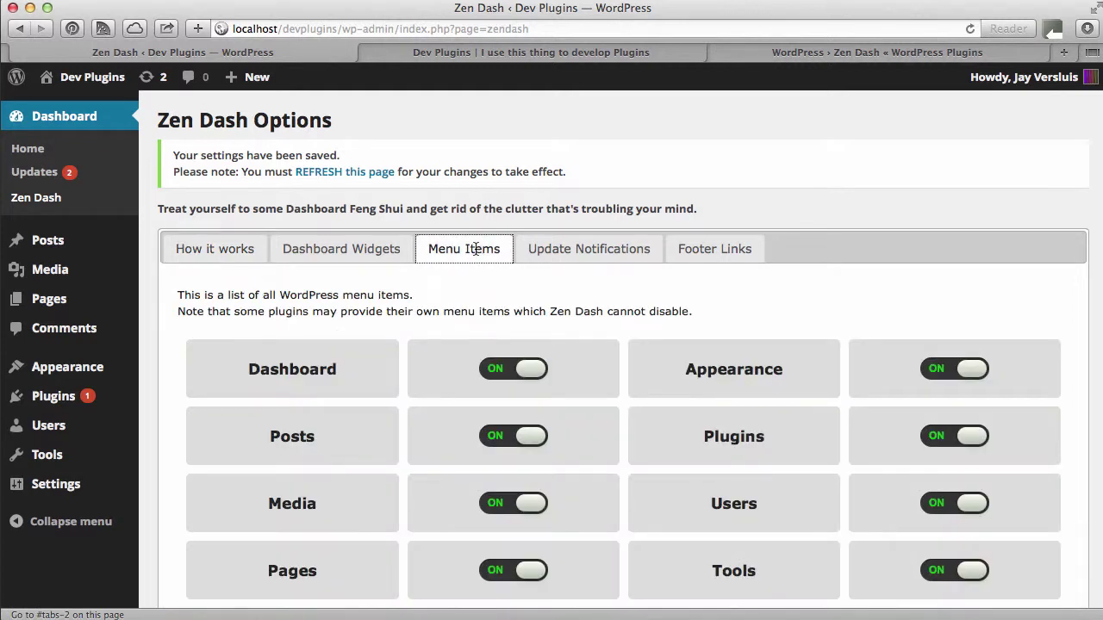
scroll(432, 368, down, 2)
scroll(430, 369, down, 2)
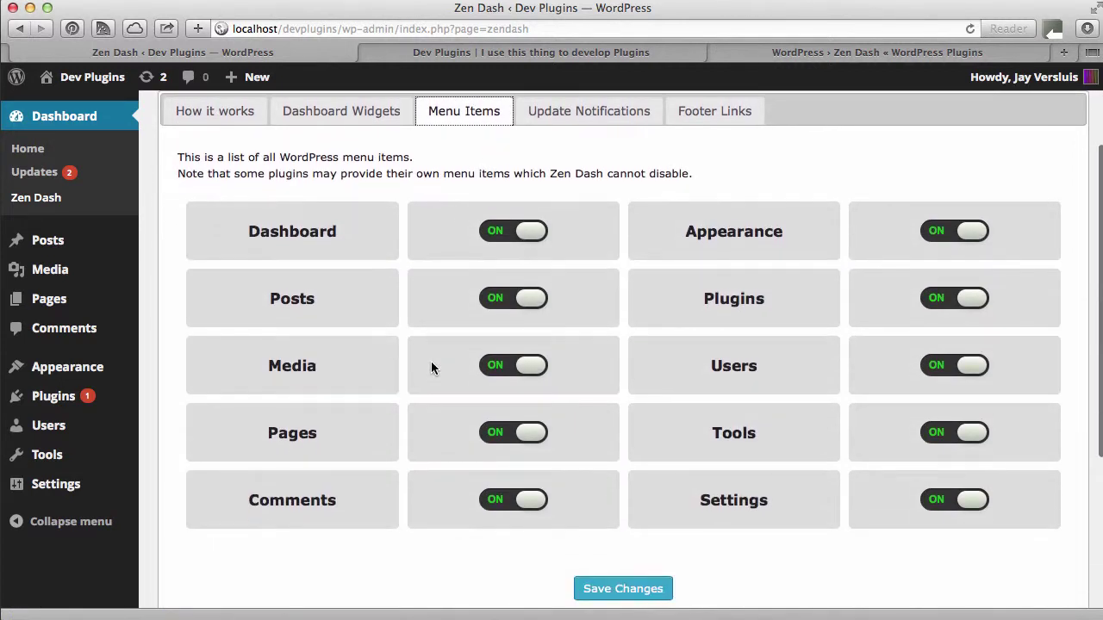
click(539, 239)
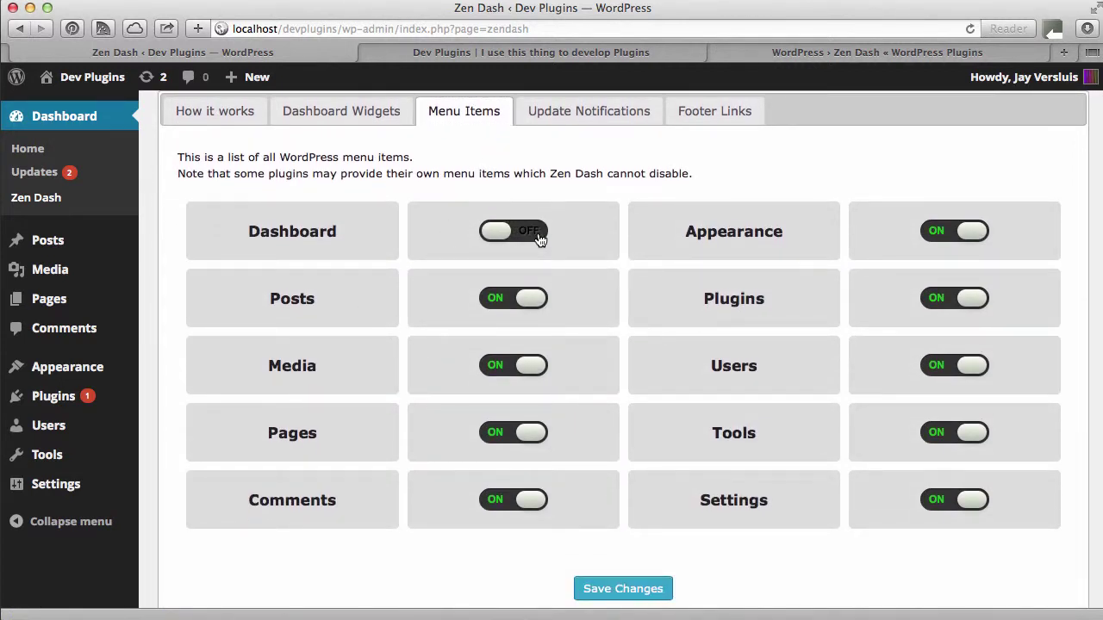
click(956, 239)
click(972, 297)
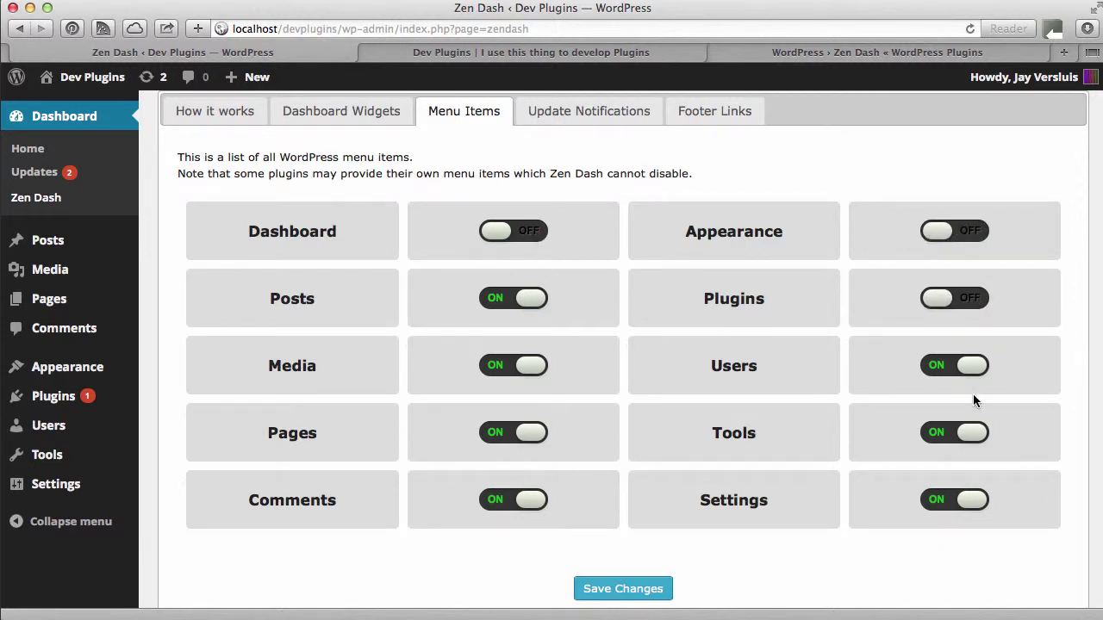
click(970, 376)
click(972, 433)
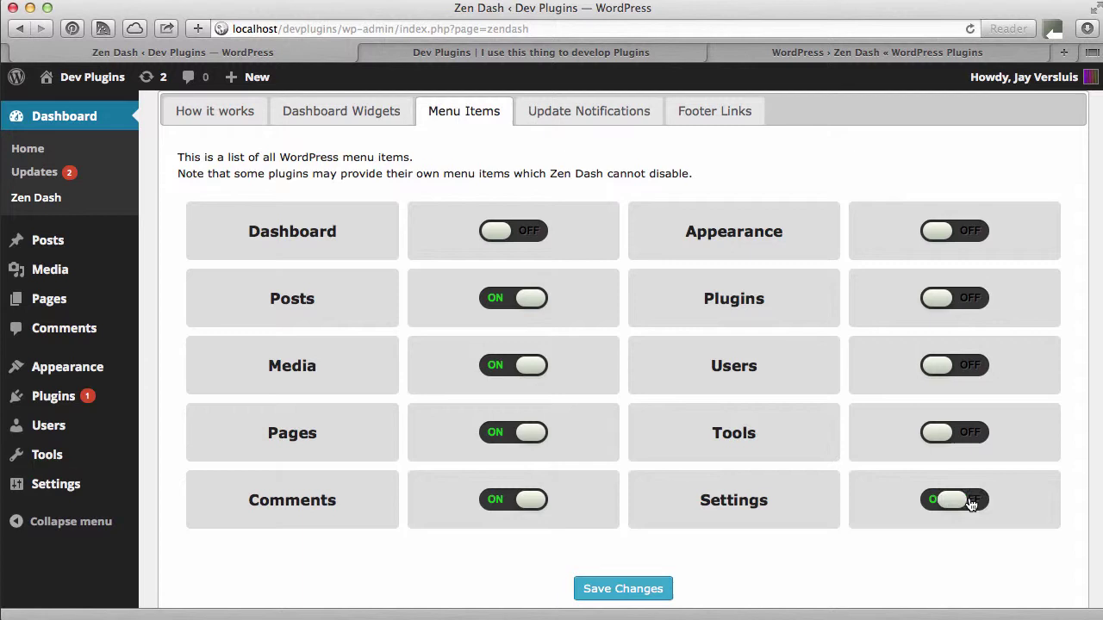
click(972, 499)
Turn off the Comments, Pages and Media menu items, save the changes and refresh the Zen Dash page.
click(529, 497)
click(517, 433)
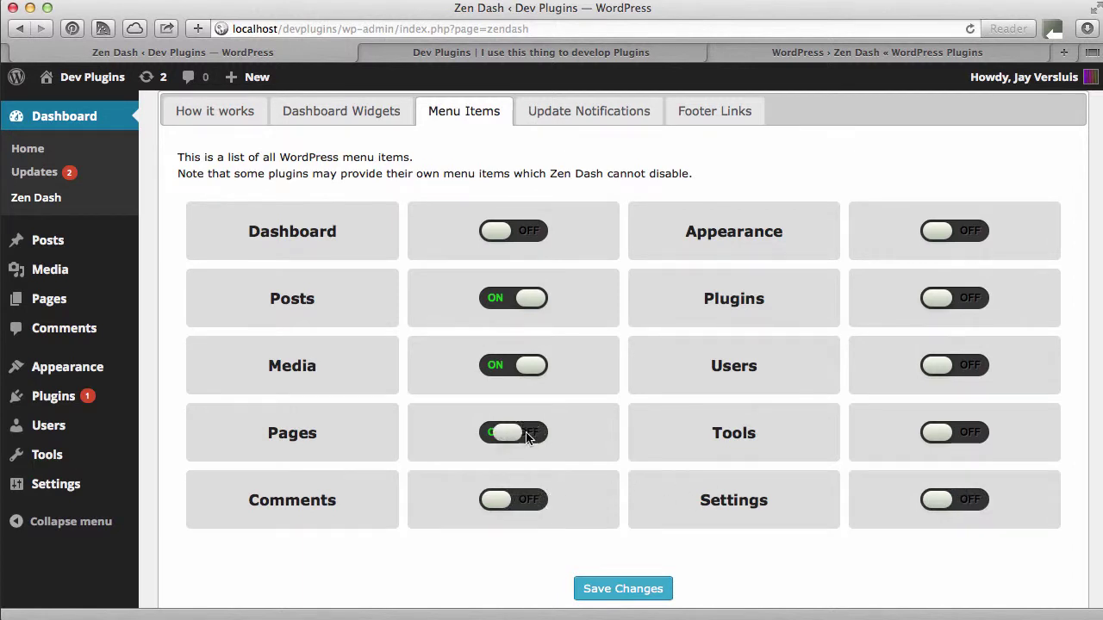
click(528, 367)
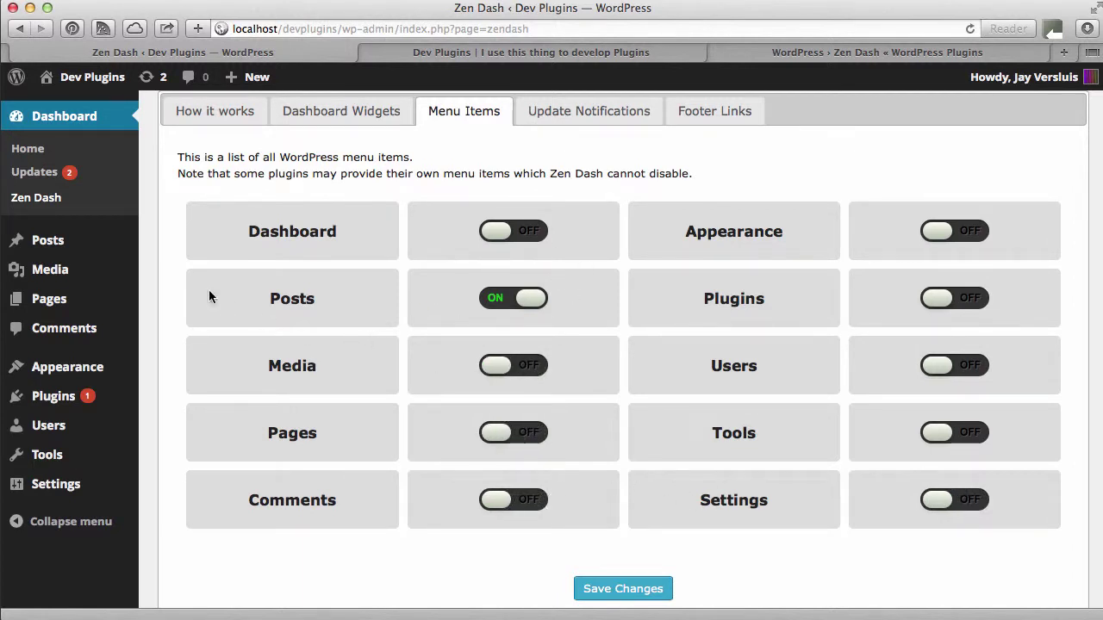
click(626, 588)
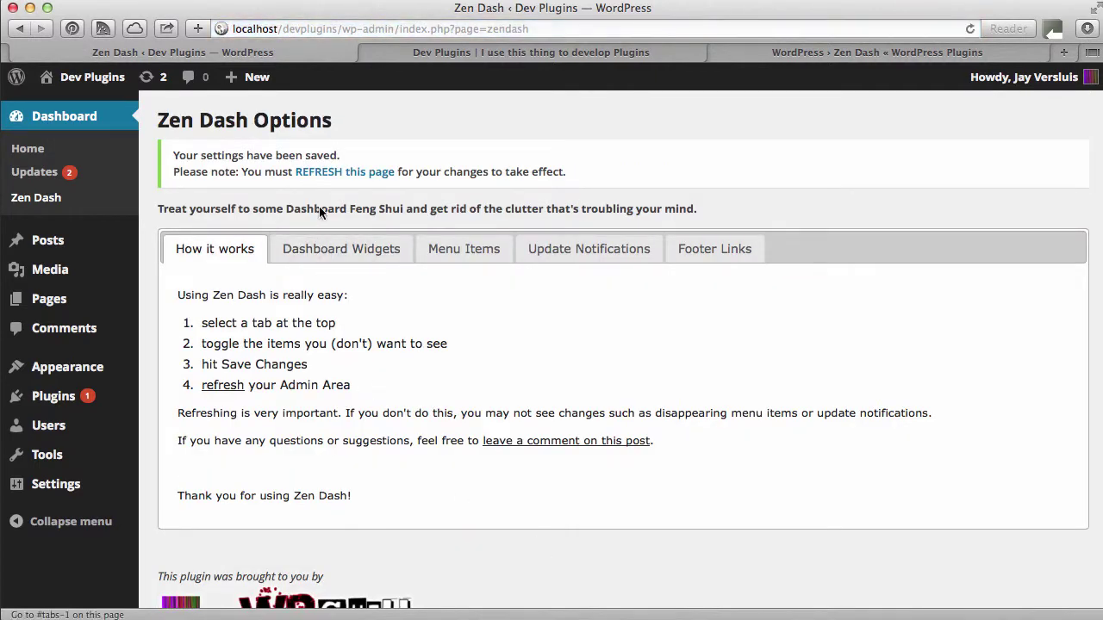
click(348, 175)
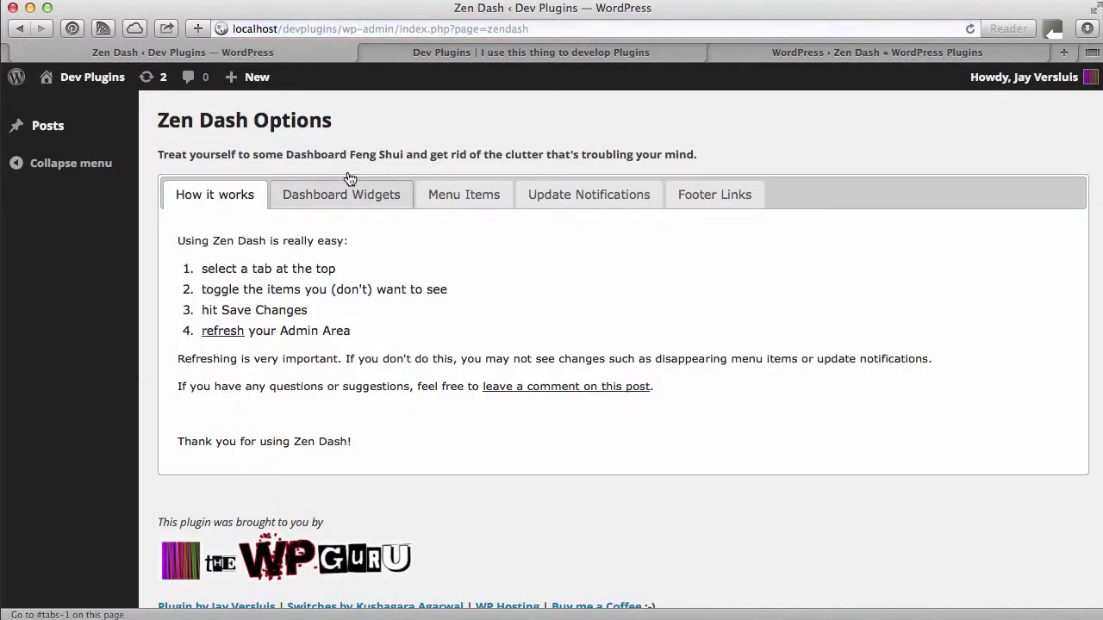
Open the Posts list and check its admin menu and the footer notes at the end of the page.
mouse_move(104, 127)
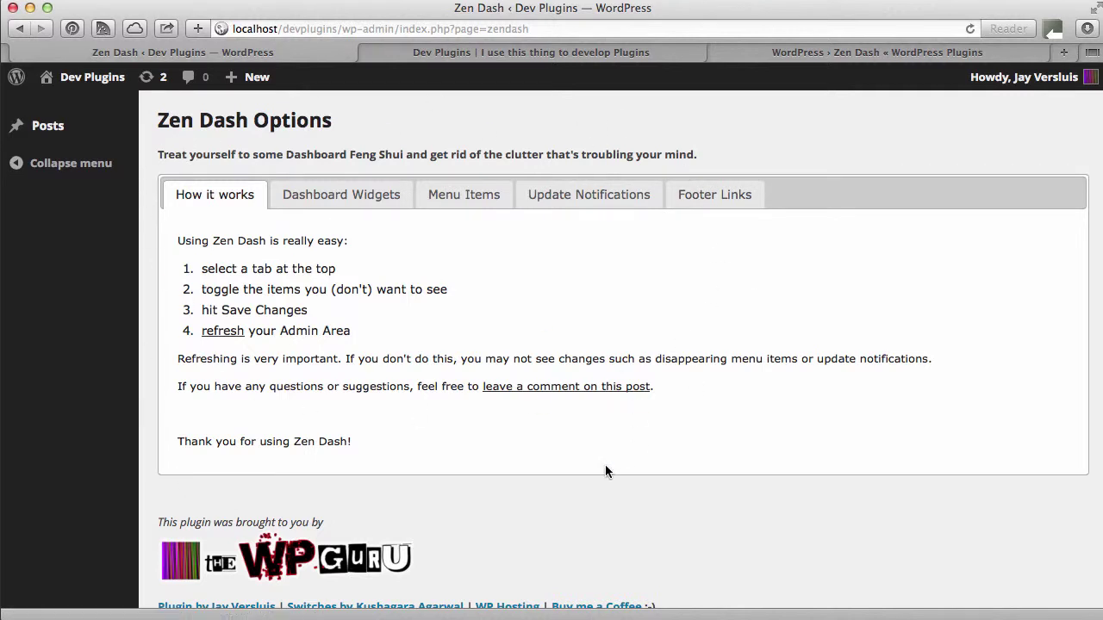
scroll(557, 526, down, 2)
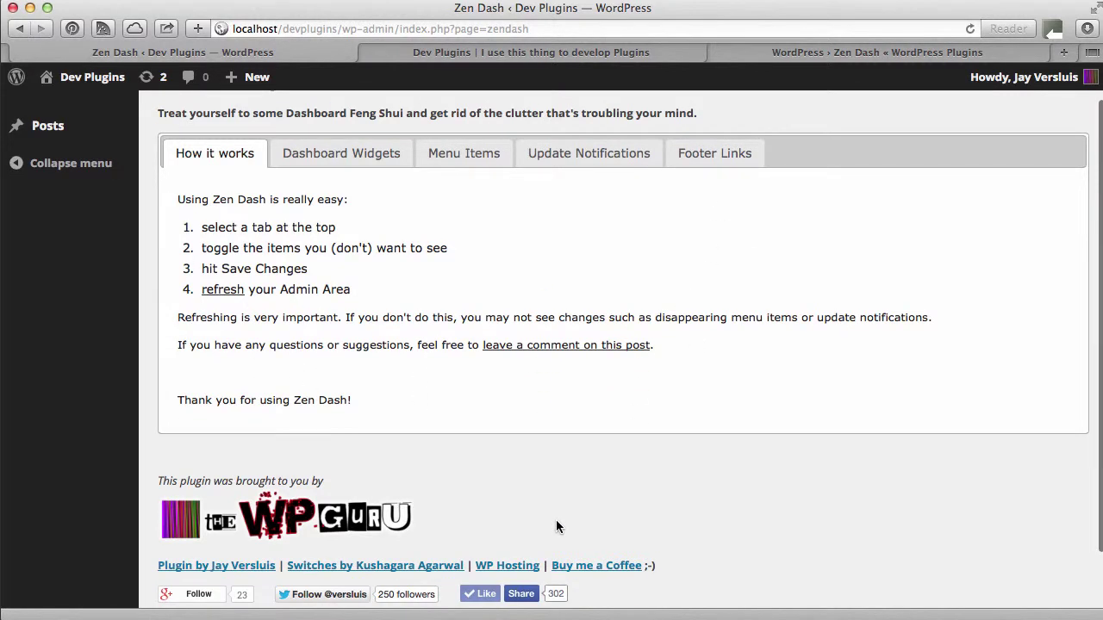
scroll(555, 526, up, 2)
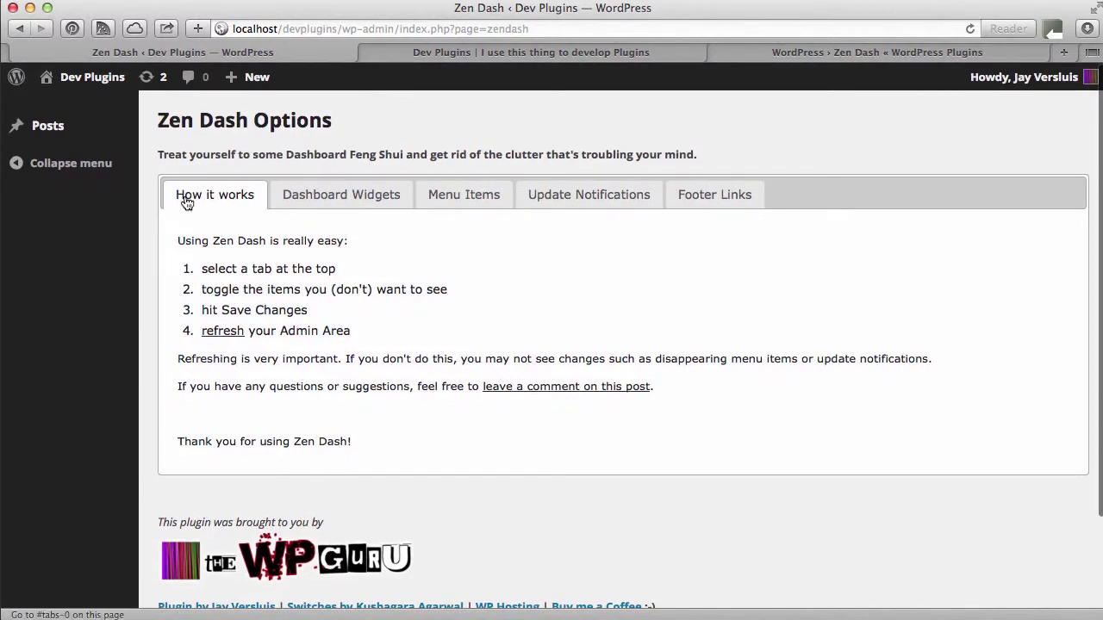
click(48, 131)
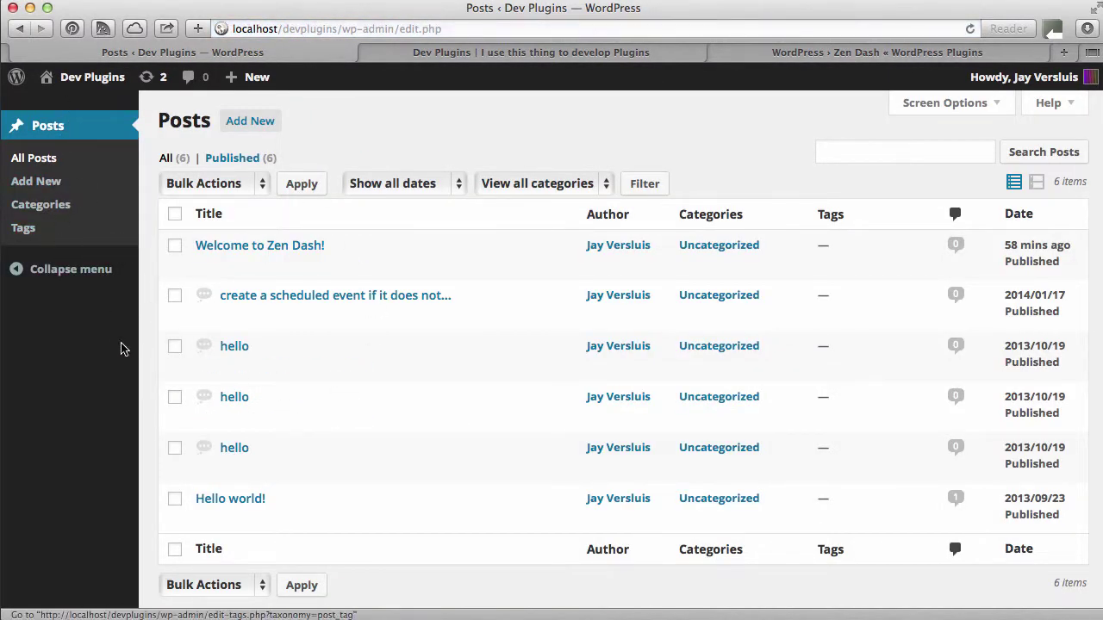
mouse_move(355, 457)
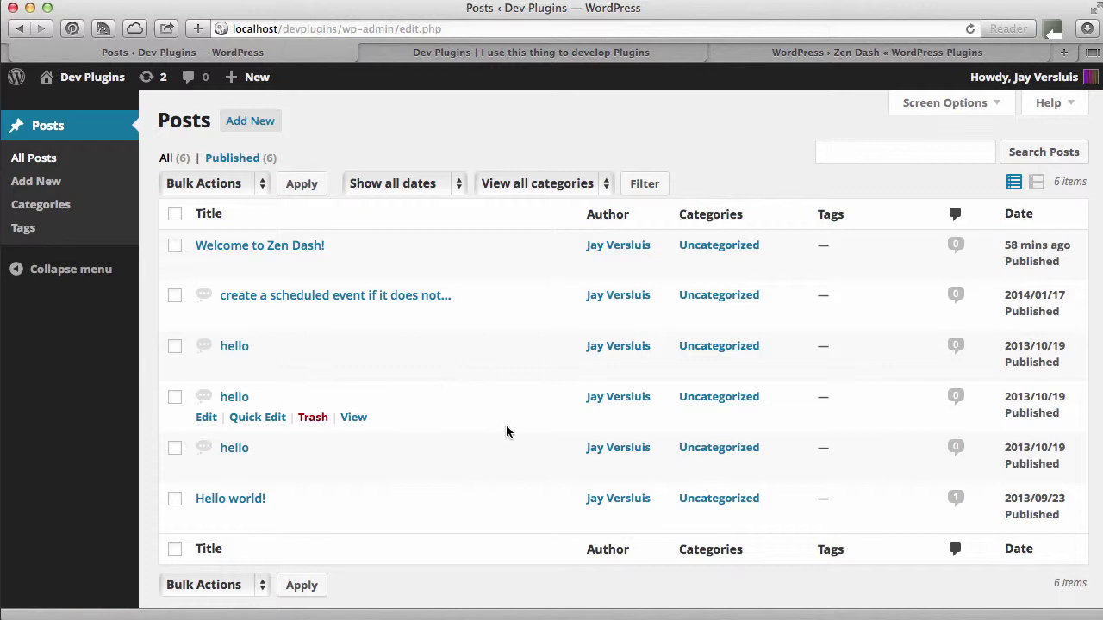
scroll(506, 431, down, 2)
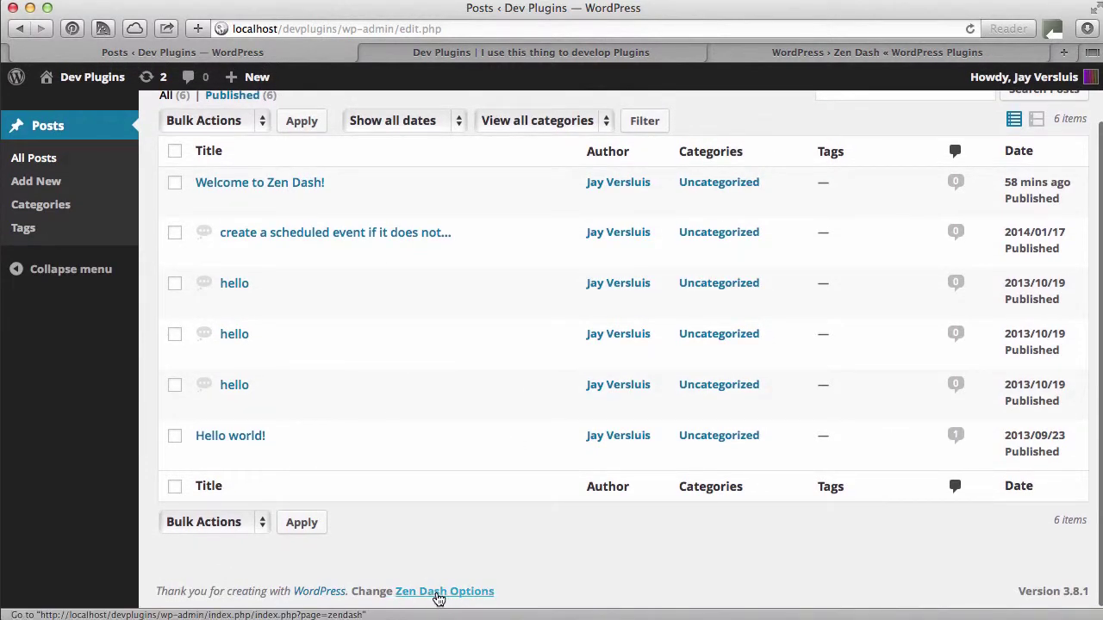
scroll(560, 577, up, 2)
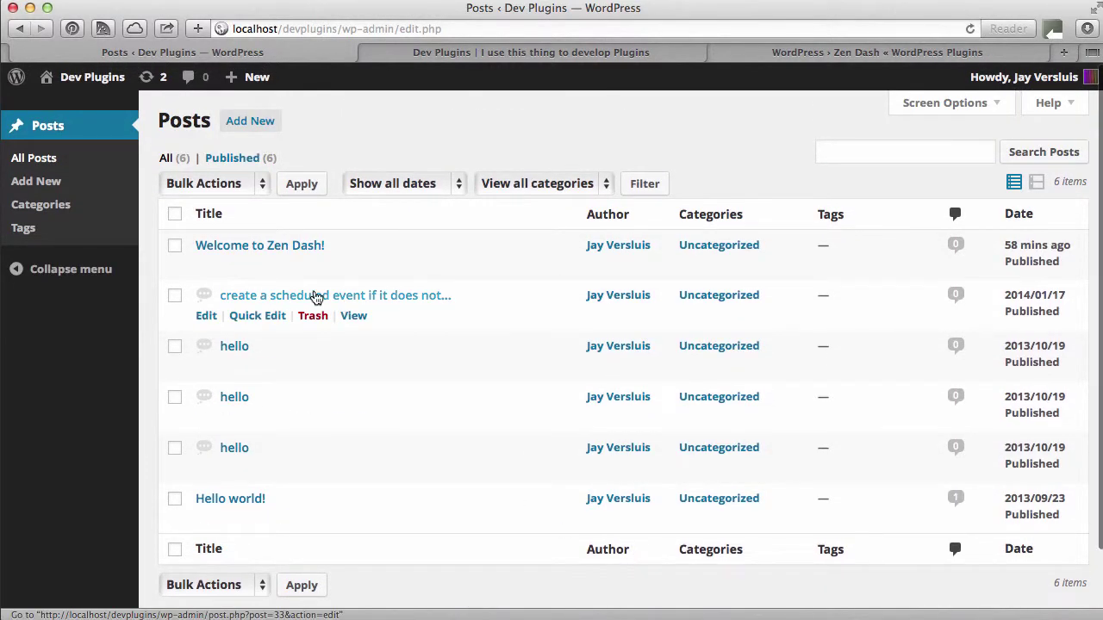
scroll(485, 401, down, 2)
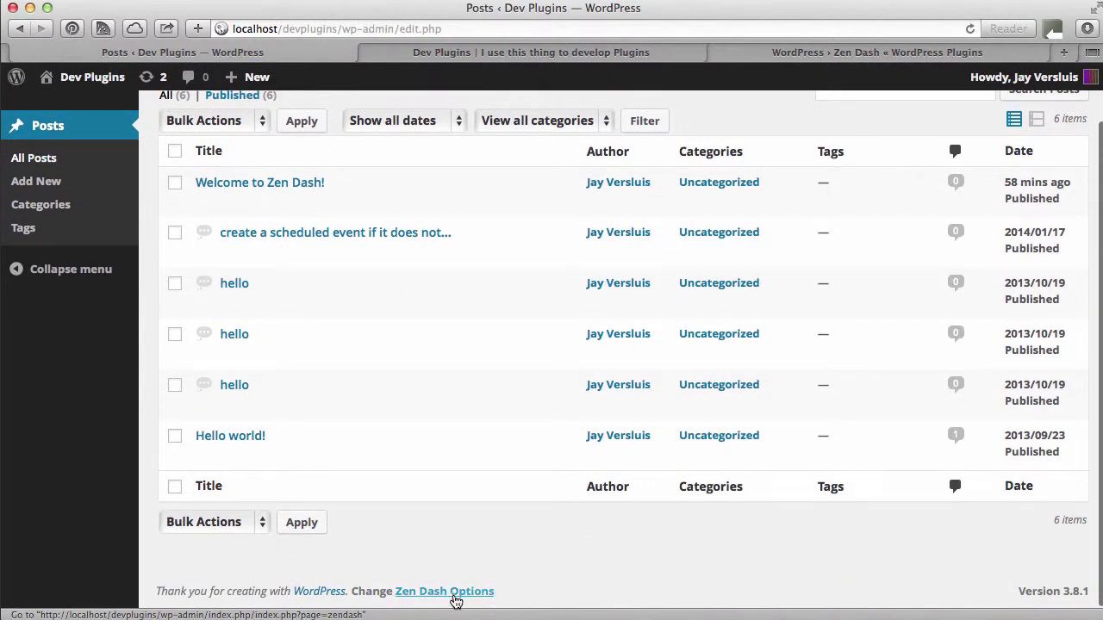
Reopen the Zen Dash options through the footer link, turn on the Settings menu item, save the changes and refresh the page.
click(454, 596)
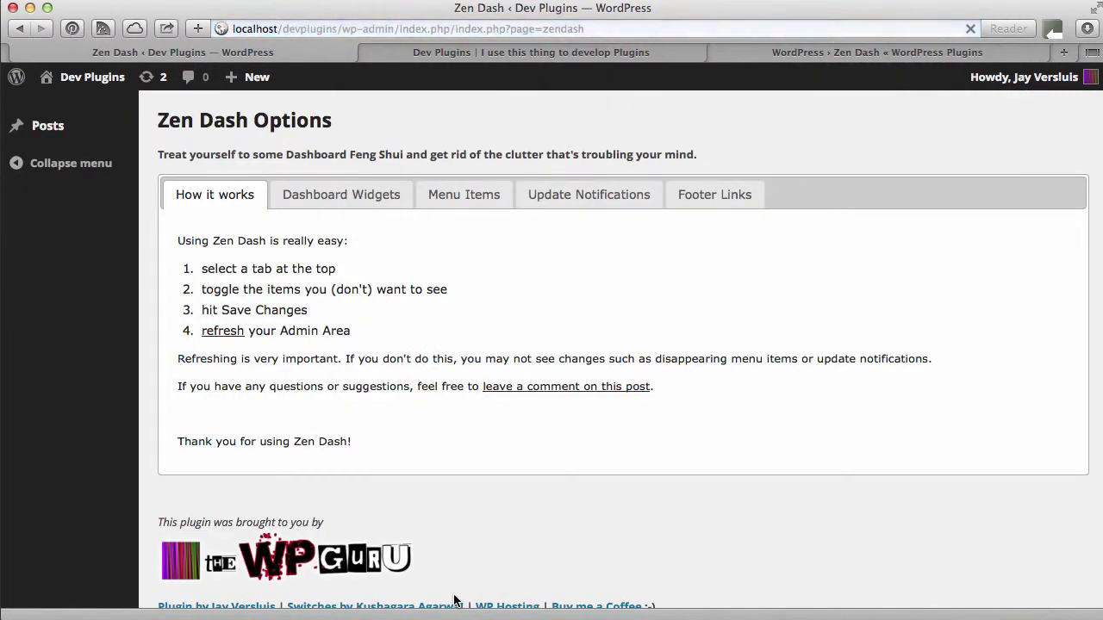
click(484, 203)
scroll(576, 375, down, 3)
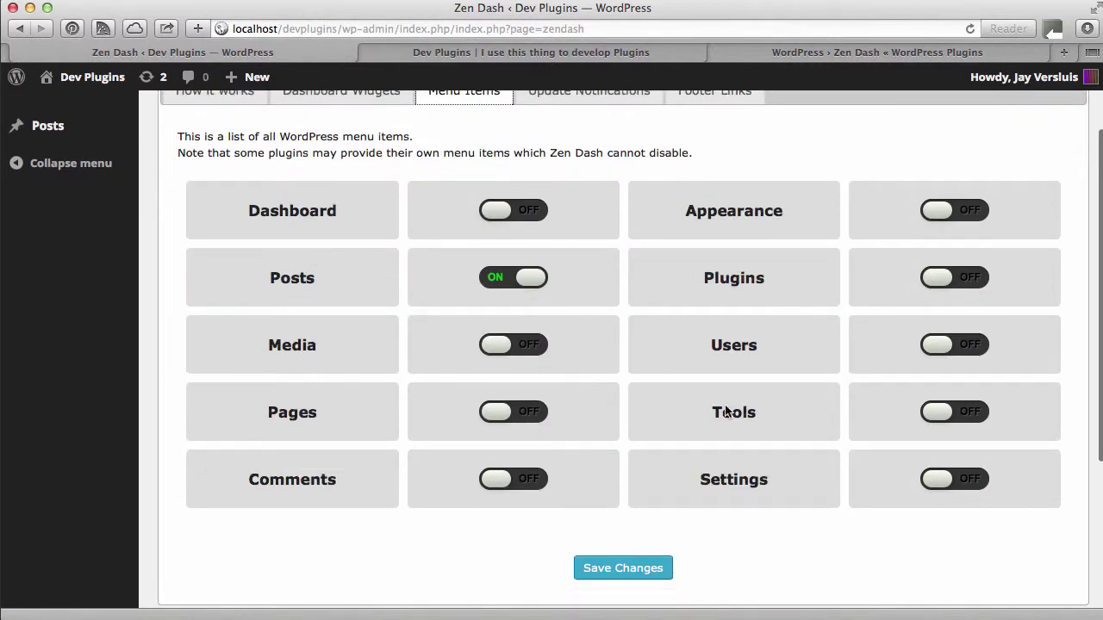
click(935, 479)
click(646, 566)
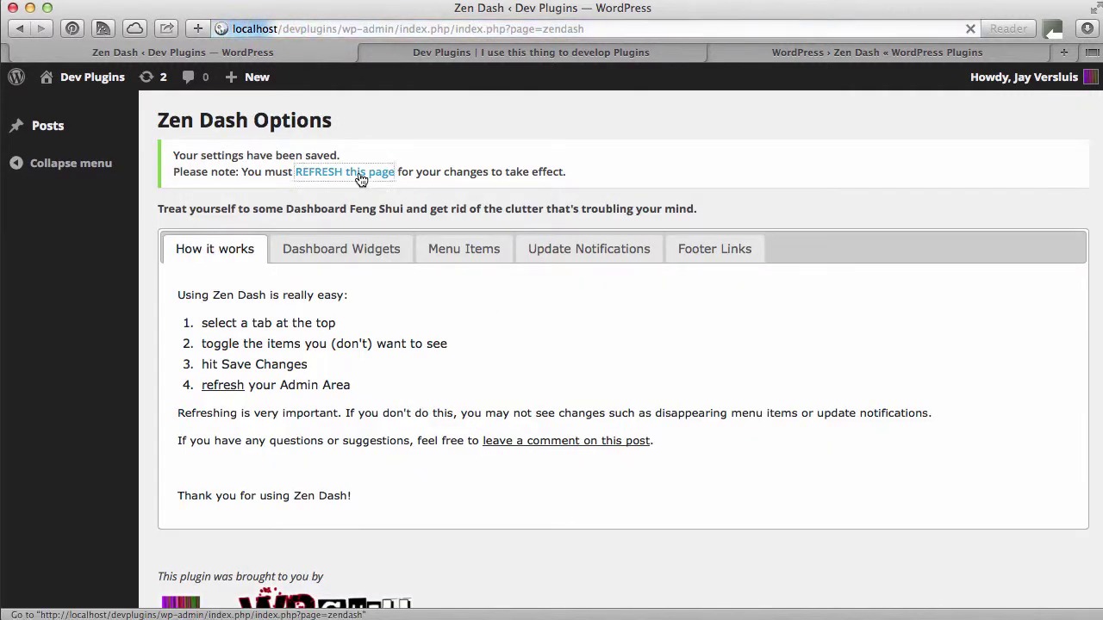
click(359, 173)
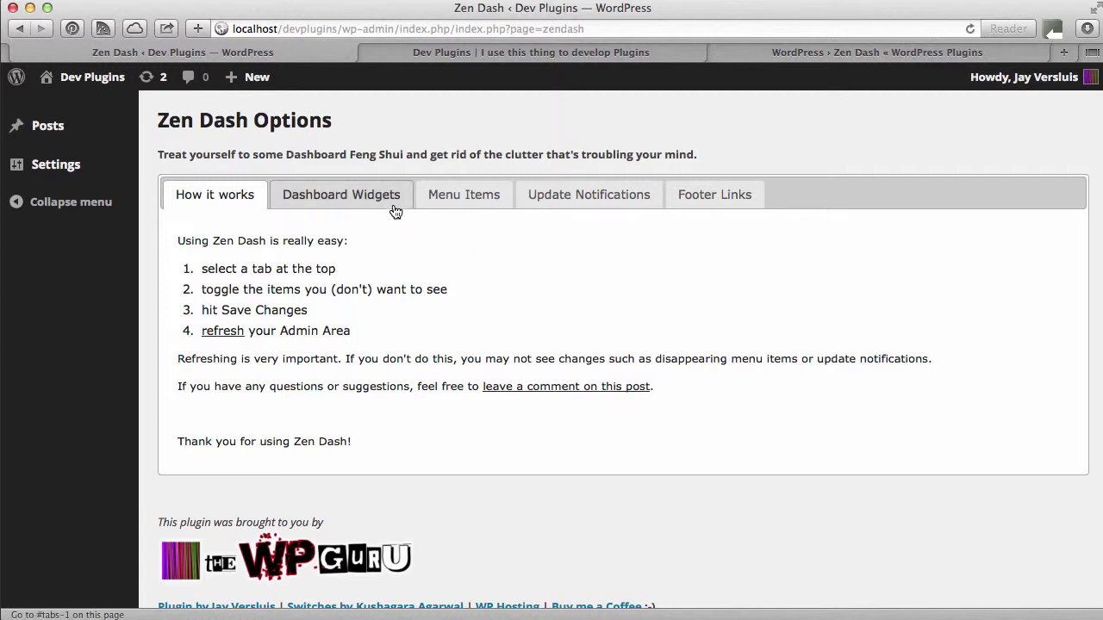
Turn off the Settings menu item in the Zen Dash options and save the changes.
click(391, 205)
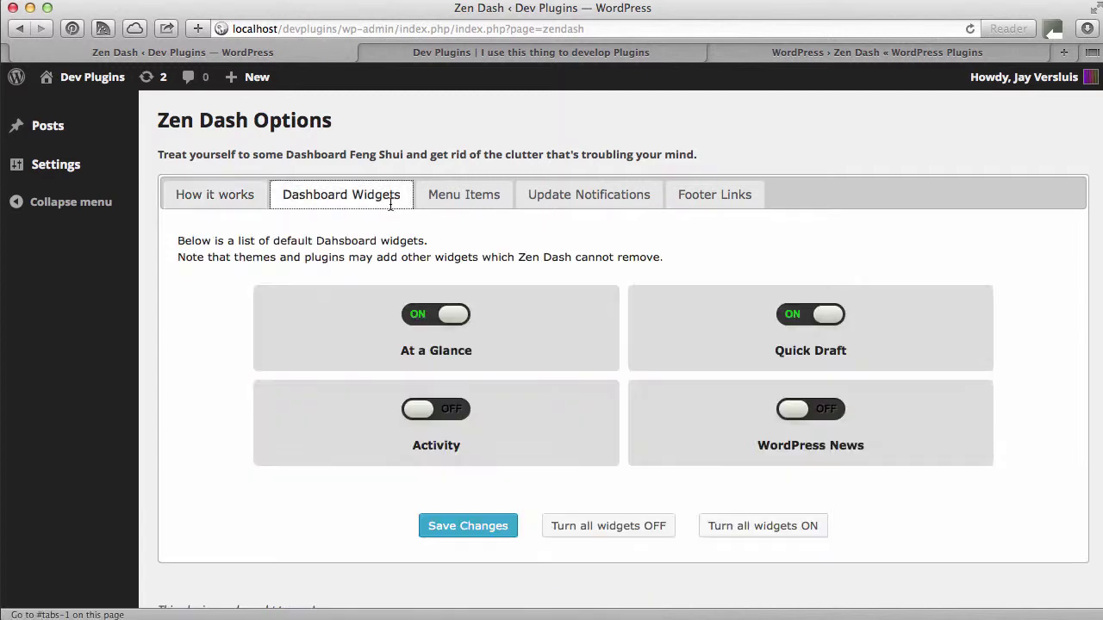
click(491, 201)
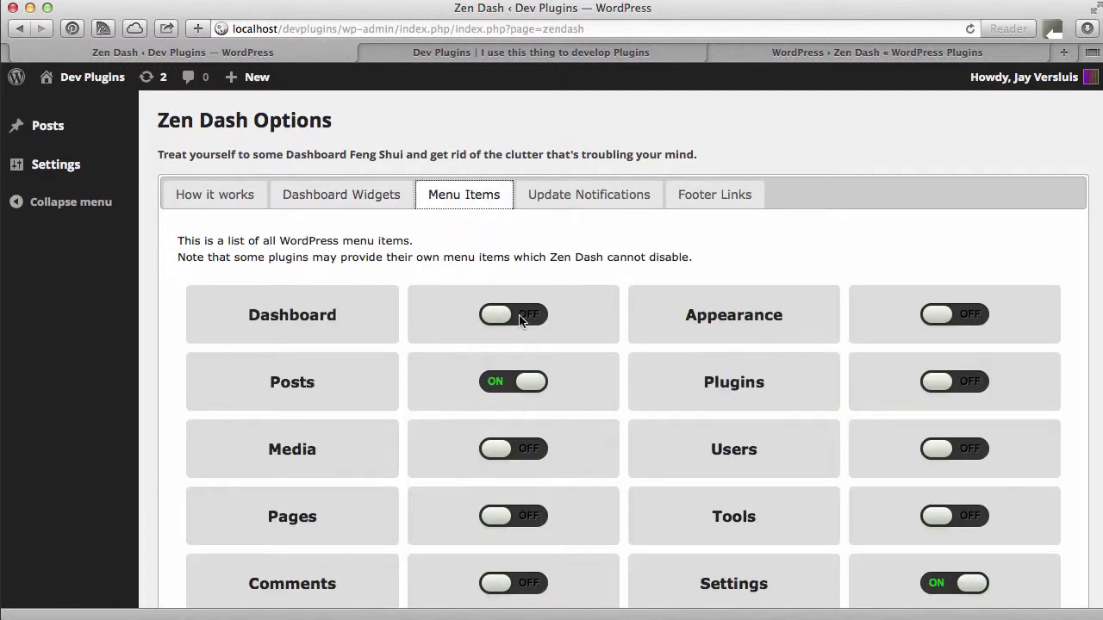
scroll(572, 335, down, 2)
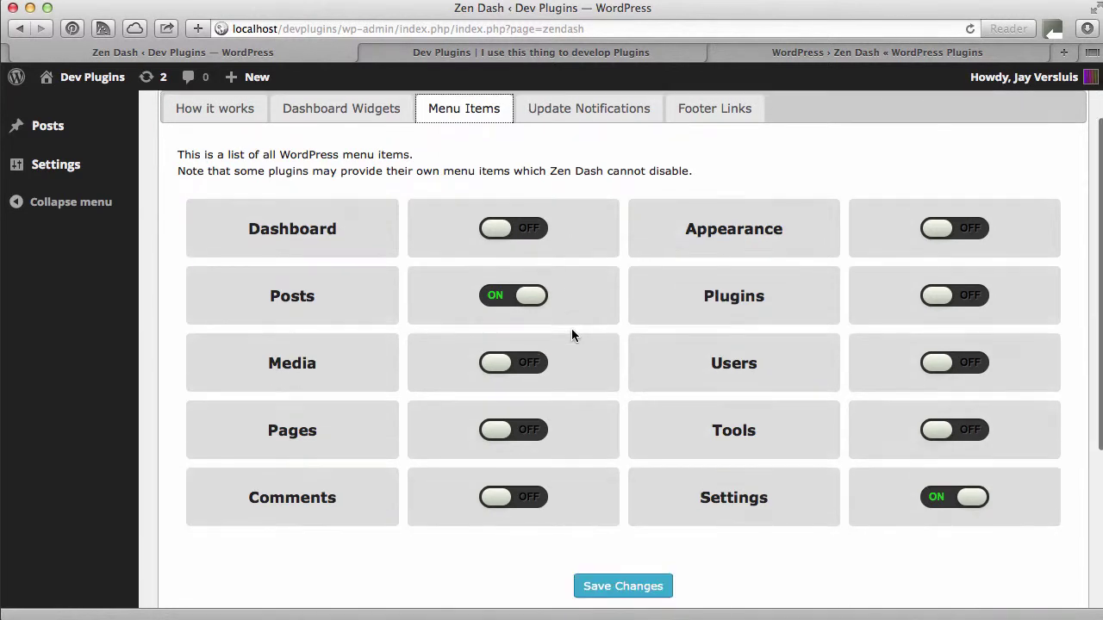
click(965, 502)
scroll(689, 527, down, 1)
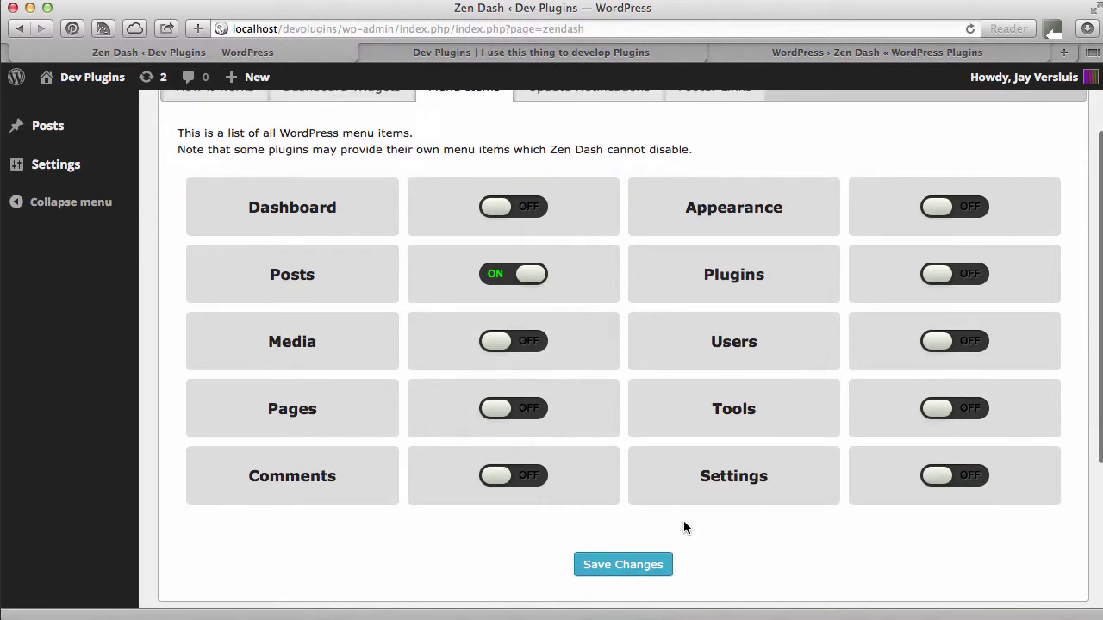
click(633, 572)
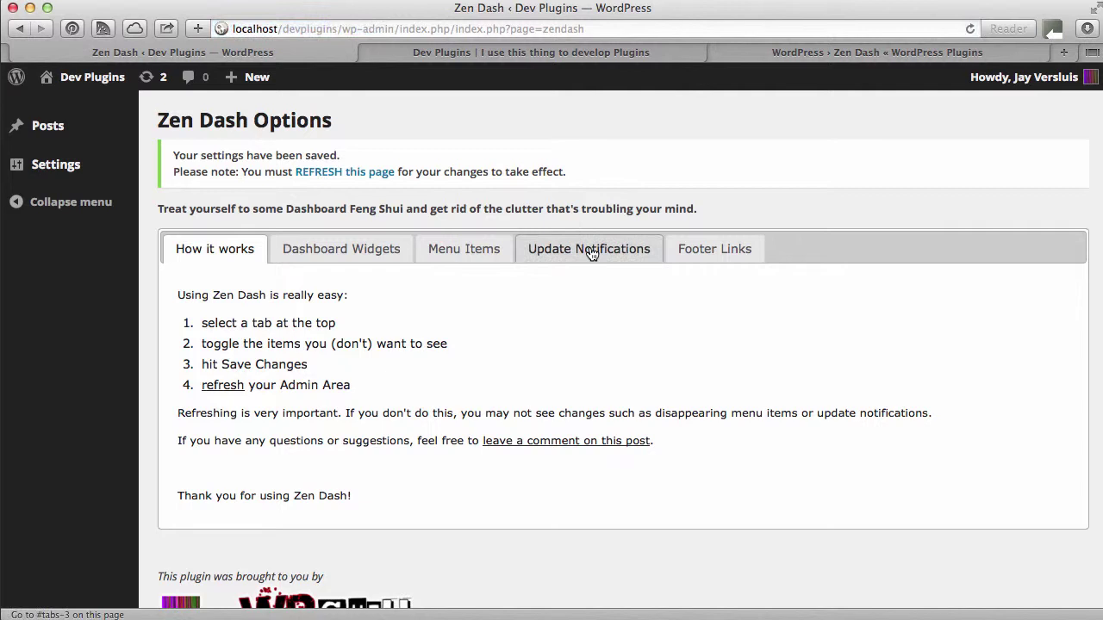
Turn off the Zendash Options Link, WordPress Version and WordPress Attribution footer notes, save the changes and refresh the page.
click(716, 251)
scroll(736, 295, down, 2)
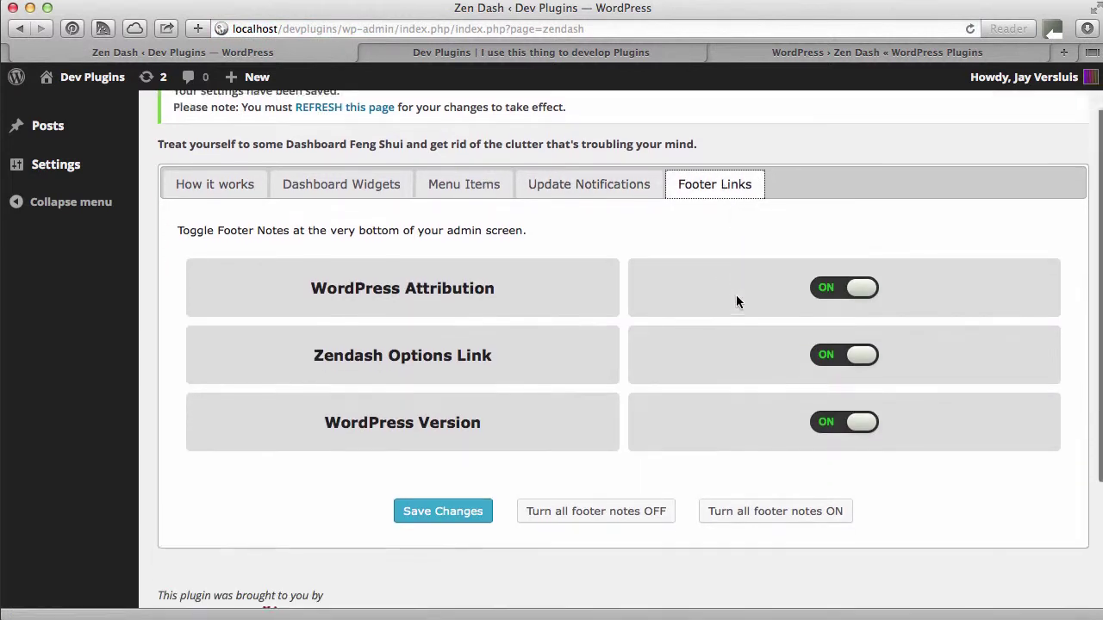
click(862, 346)
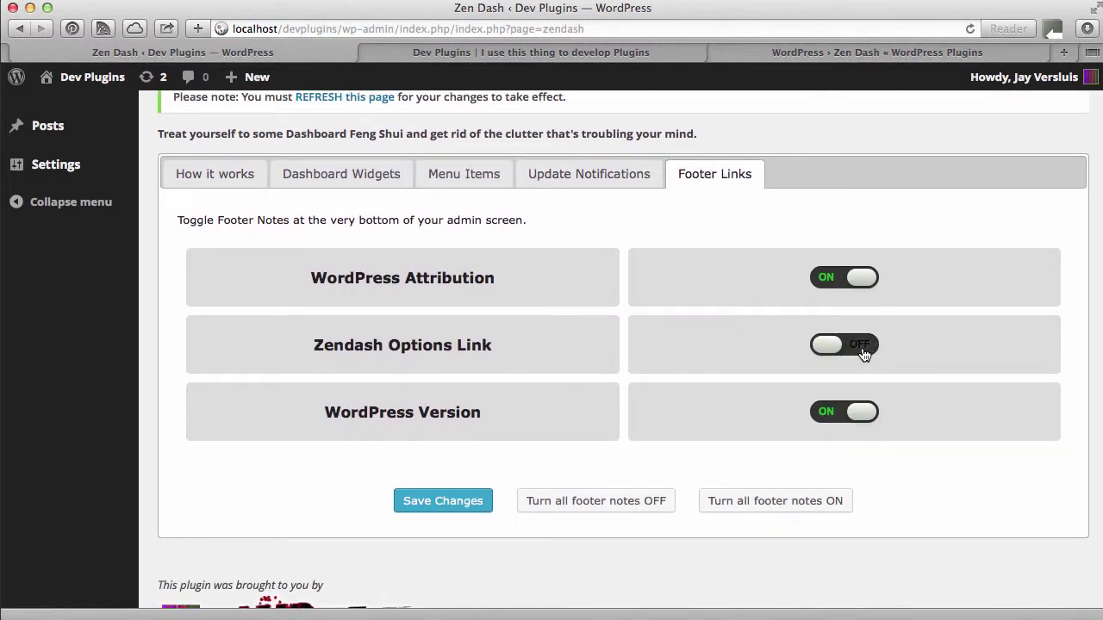
click(844, 418)
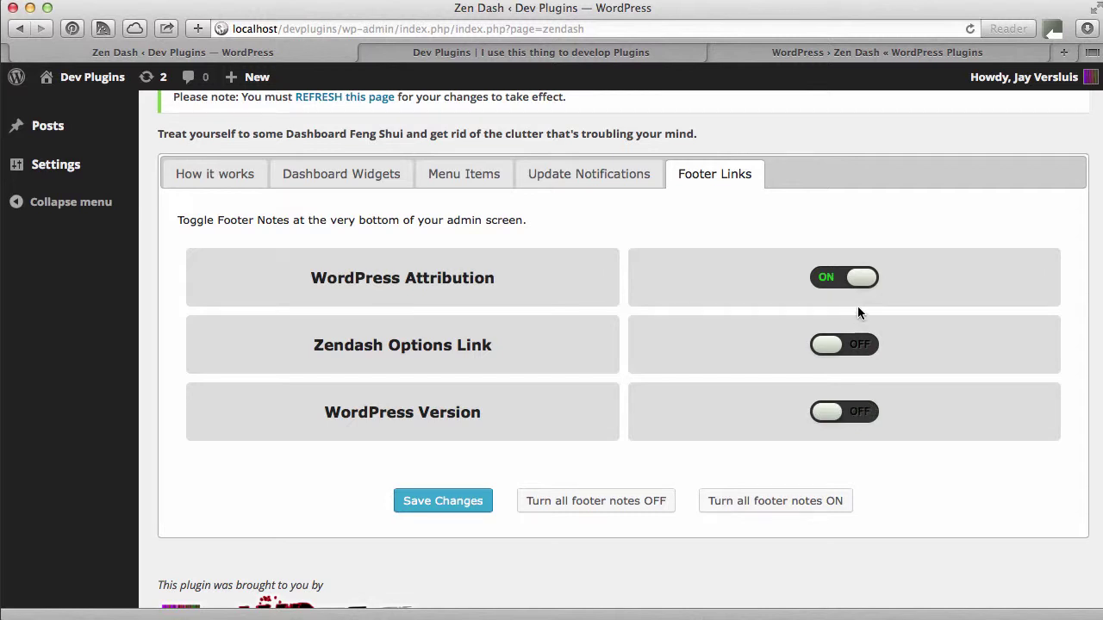
click(859, 280)
click(463, 502)
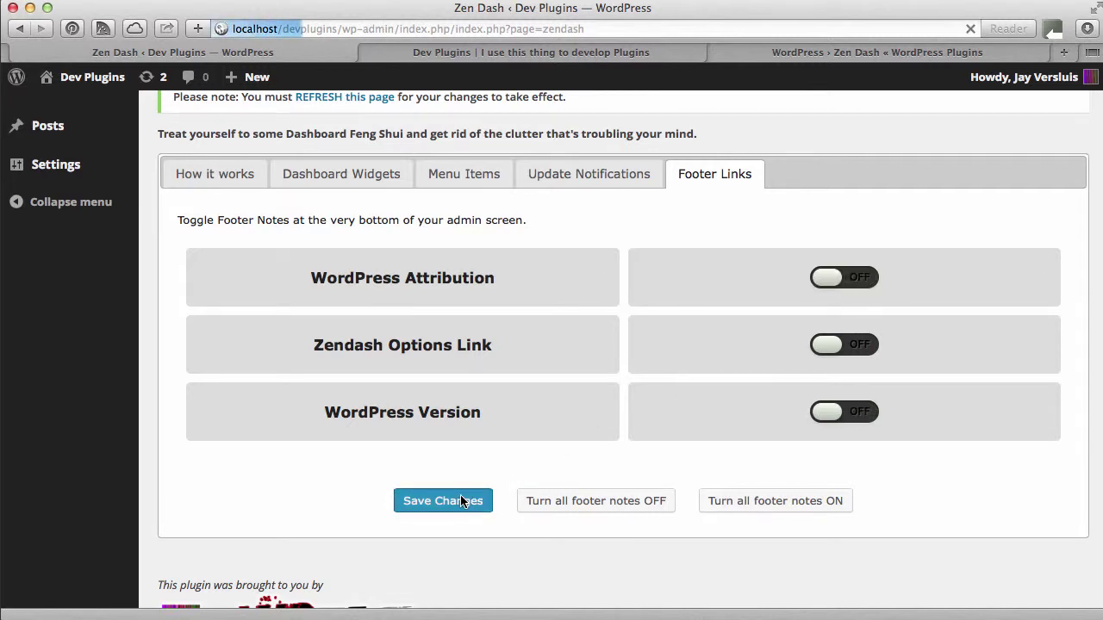
click(460, 500)
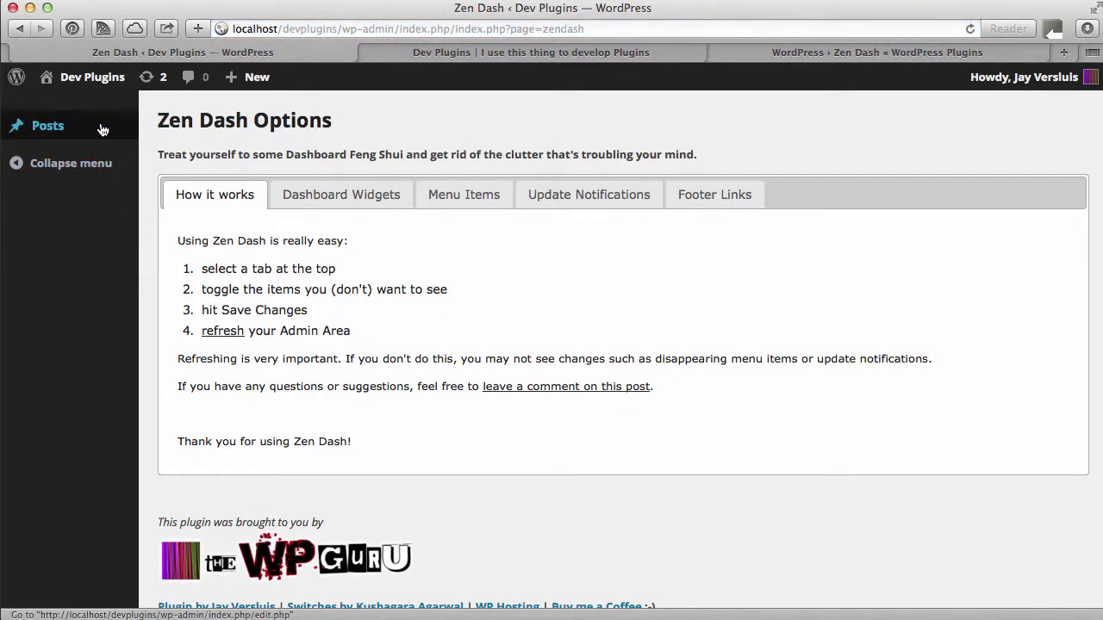
Check the end of the Zen Dash page for footer notes and follow the Posts link in the admin menu.
scroll(409, 335, down, 3)
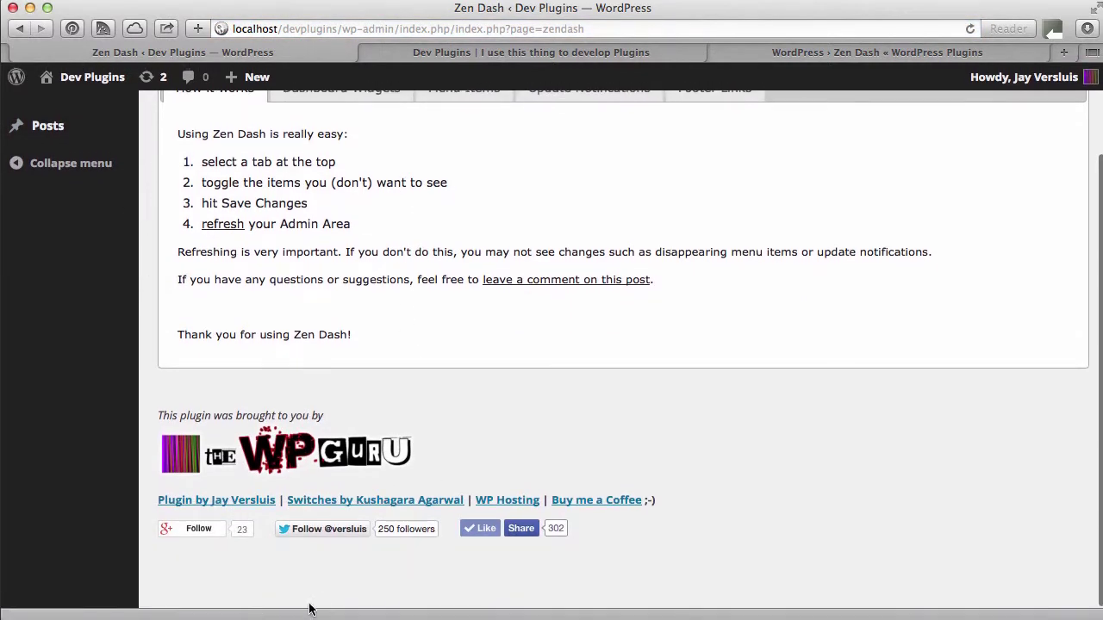
click(49, 127)
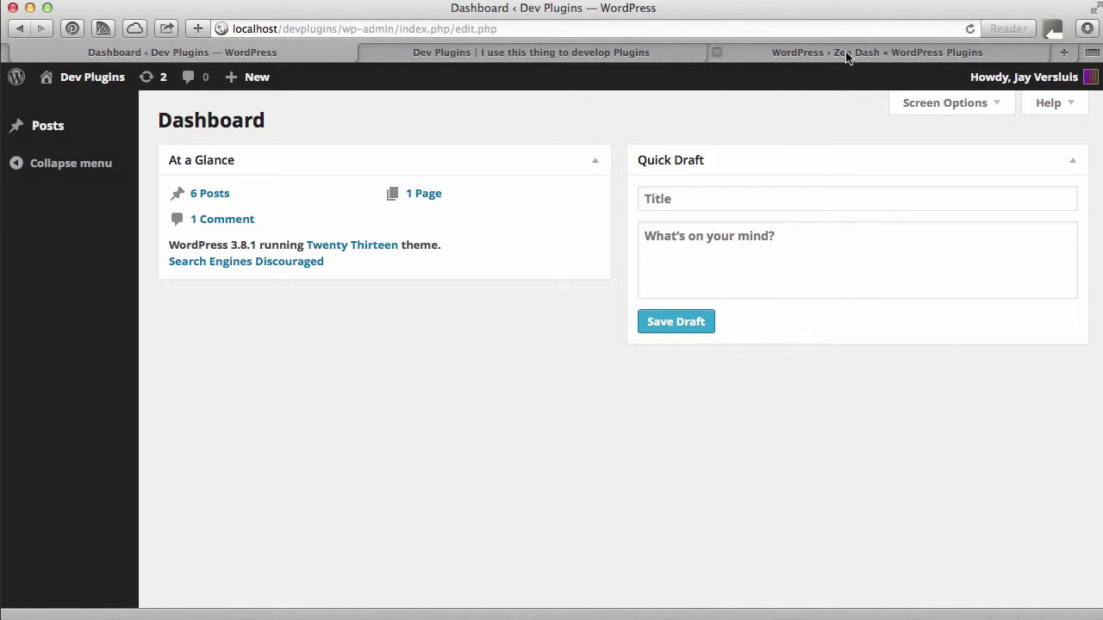
Read the FAQ on the wordpress.org Zen Dash plugin page and highlight the address suffix index.php?page=zendash for reaching the disabled options.
click(773, 57)
scroll(452, 299, down, 3)
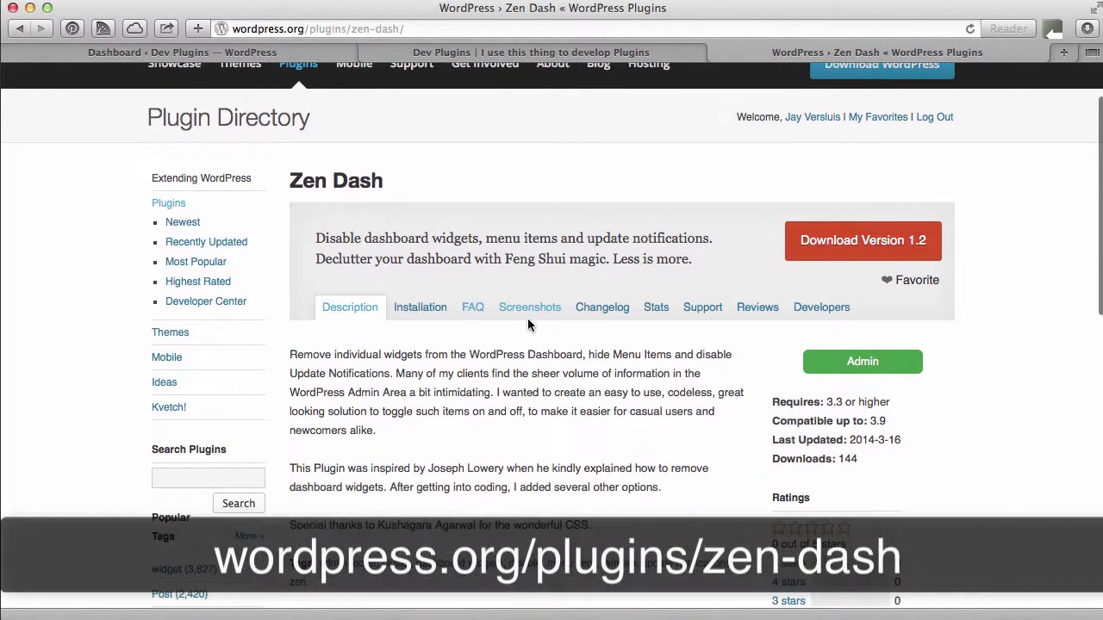
scroll(474, 293, up, 1)
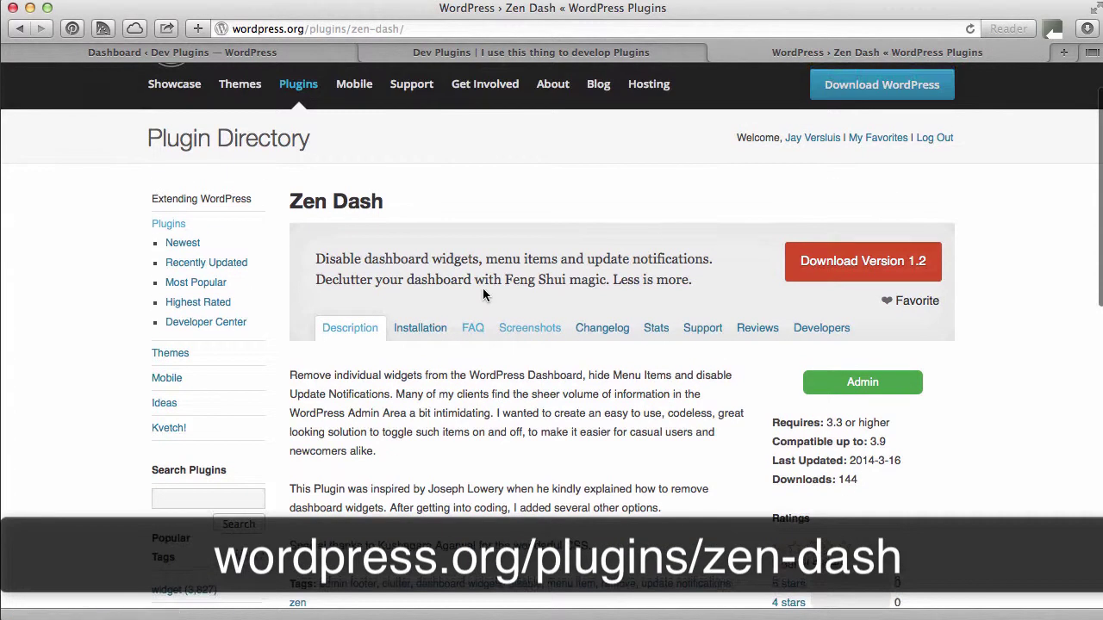
click(473, 336)
scroll(617, 405, down, 4)
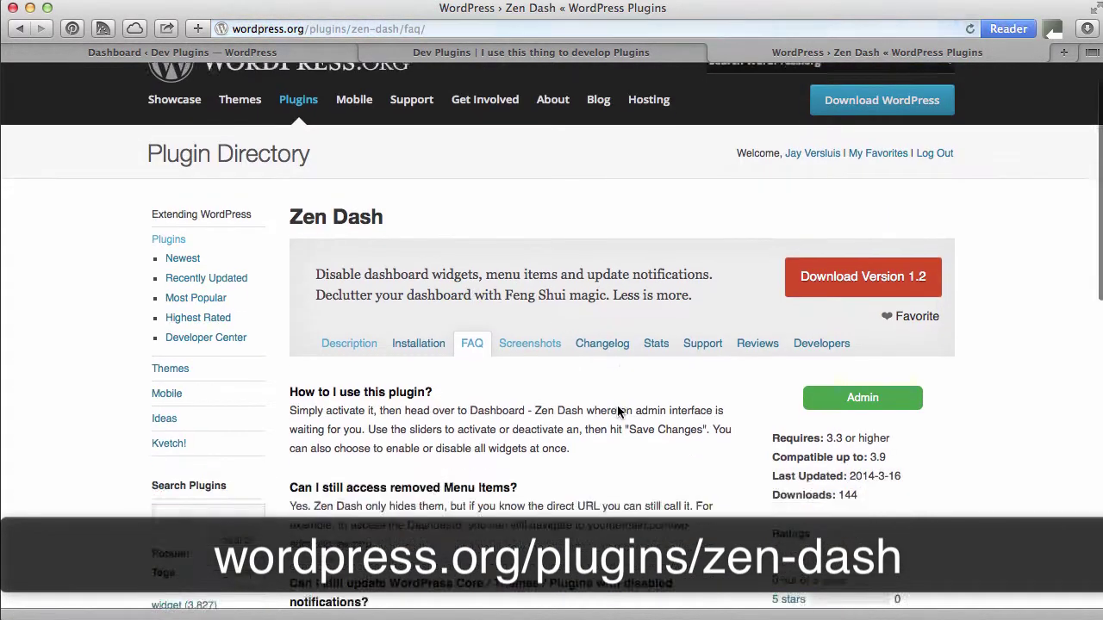
scroll(617, 407, down, 5)
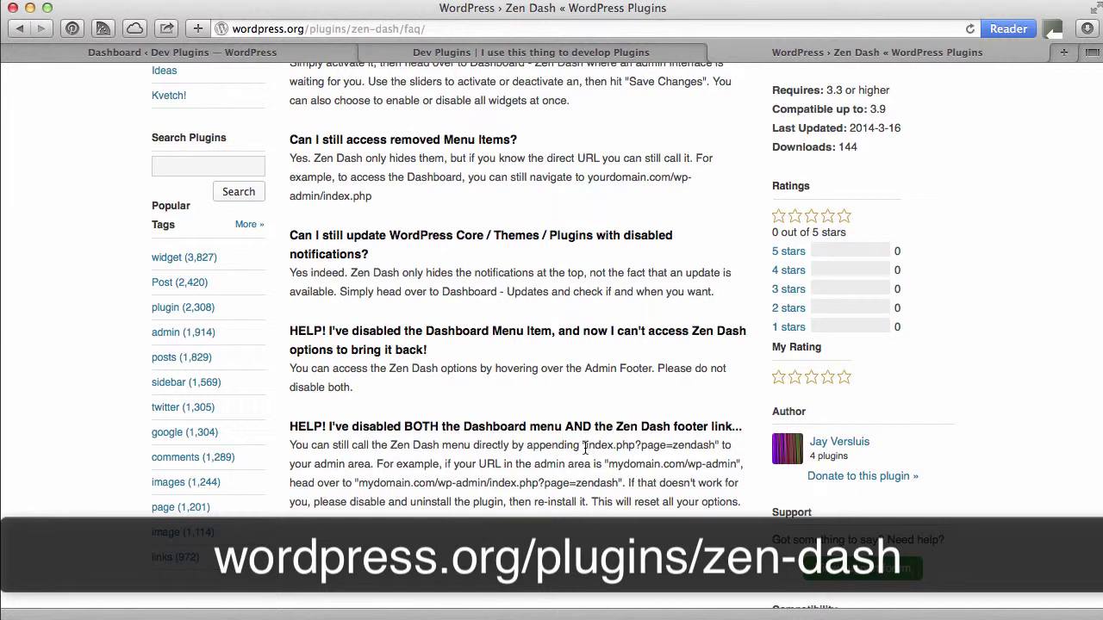
drag(585, 448, 713, 447)
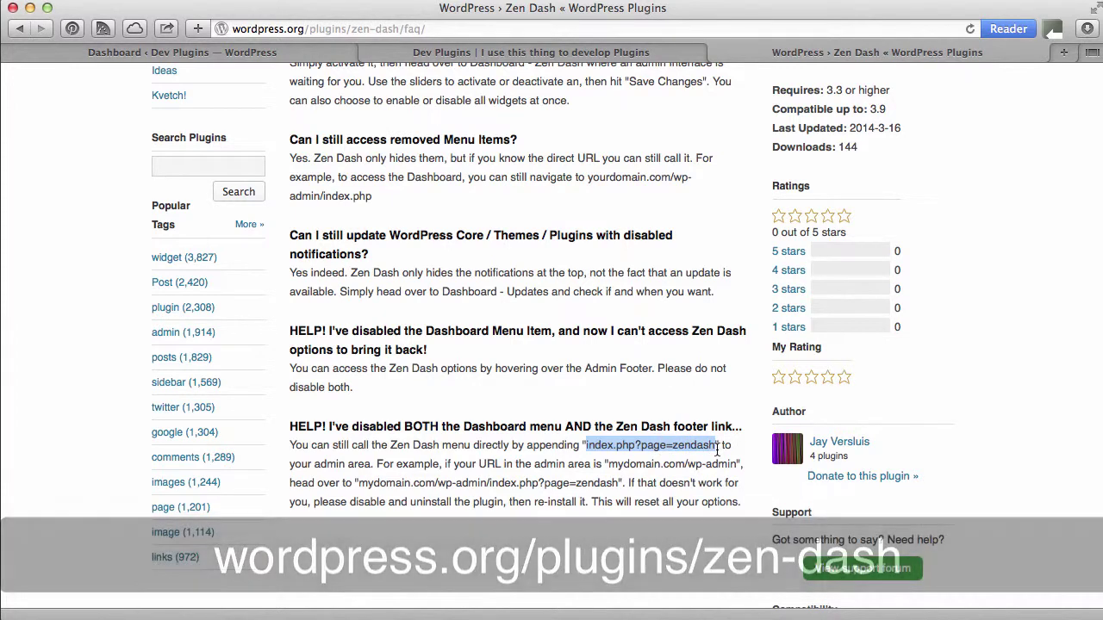
Return to the Dev Plugins admin area, visit the public site and go back to its Dashboard.
click(262, 53)
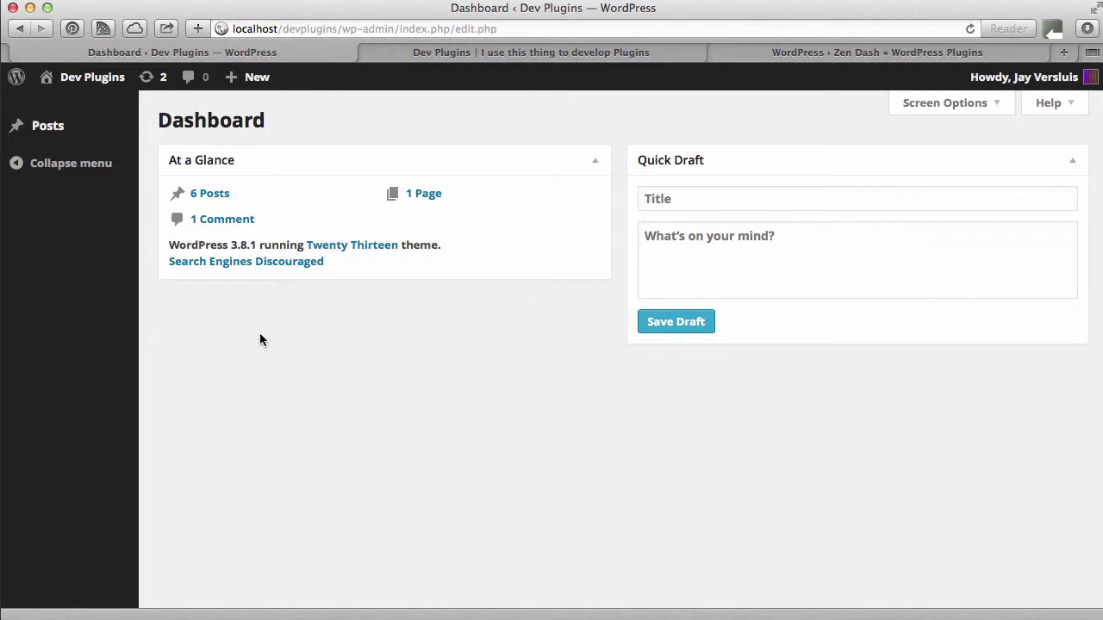
mouse_move(106, 78)
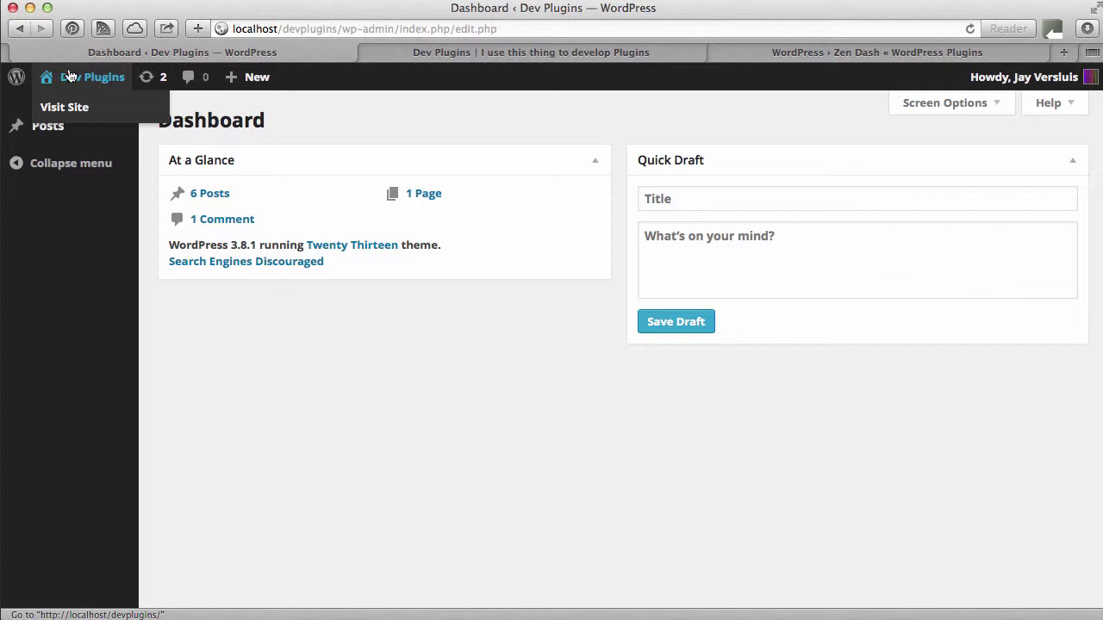
click(72, 107)
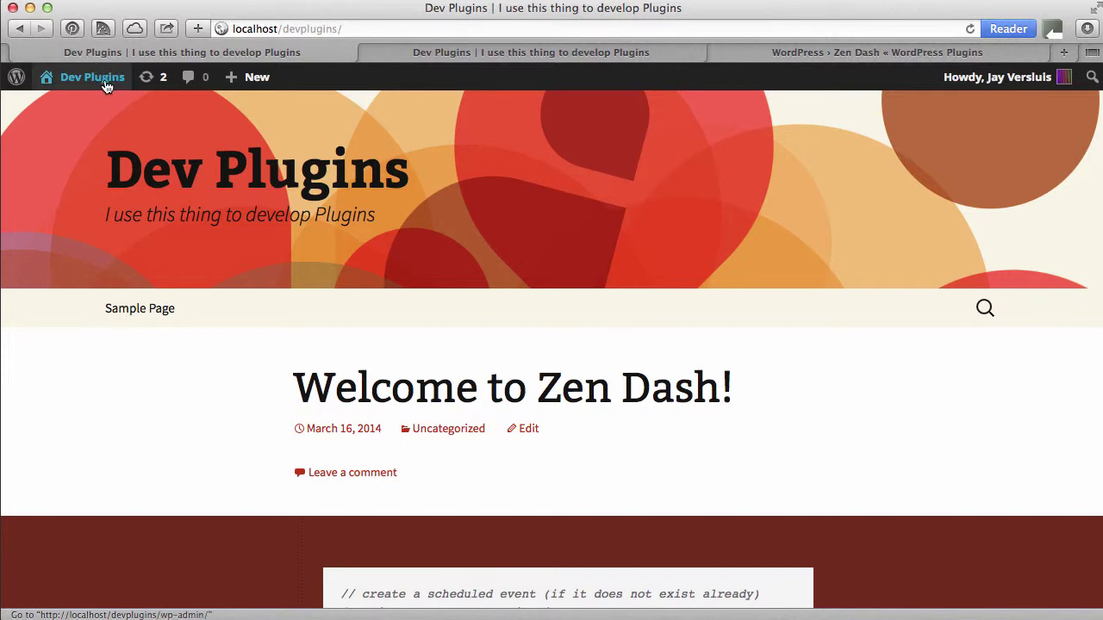
mouse_move(105, 84)
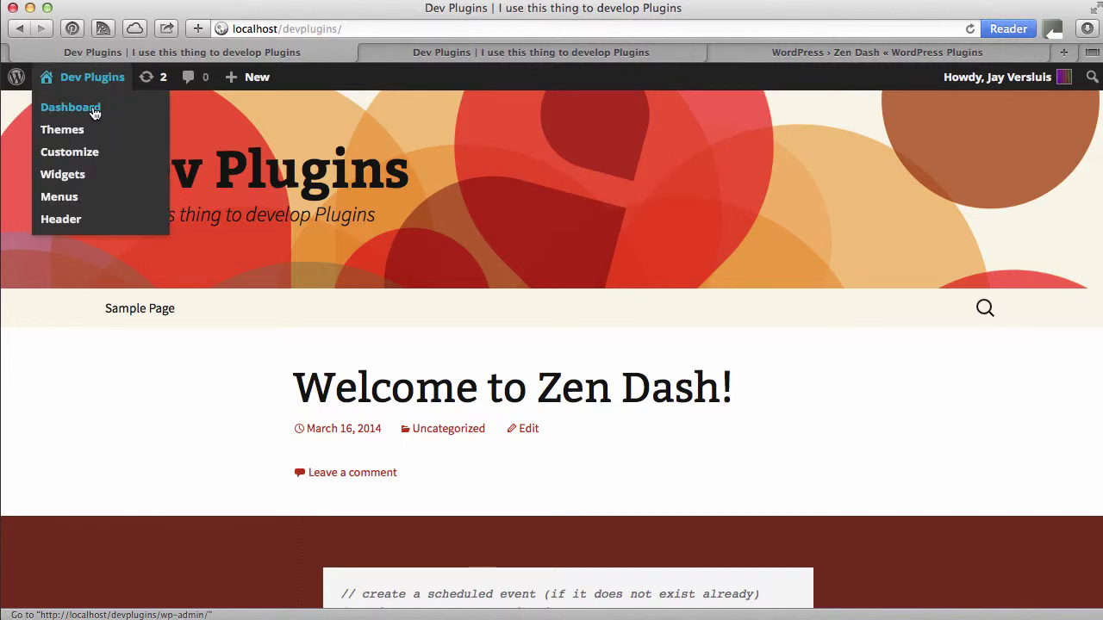
click(94, 113)
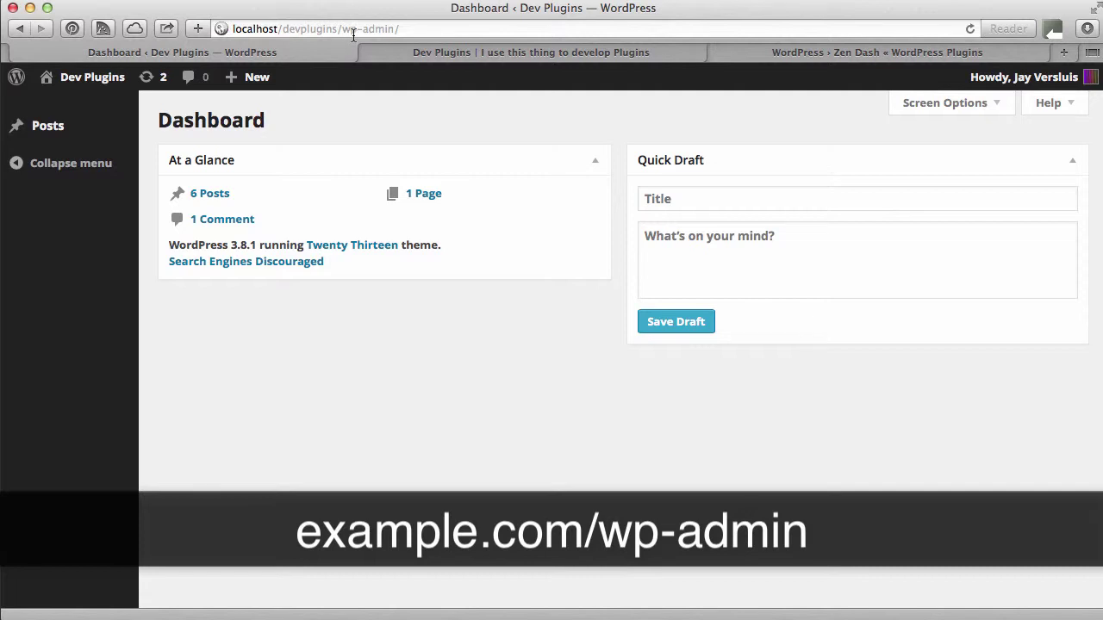
Open the Zen Dash options directly at localhost/devplugins/wp-admin/index.php?page=zendash.
click(436, 30)
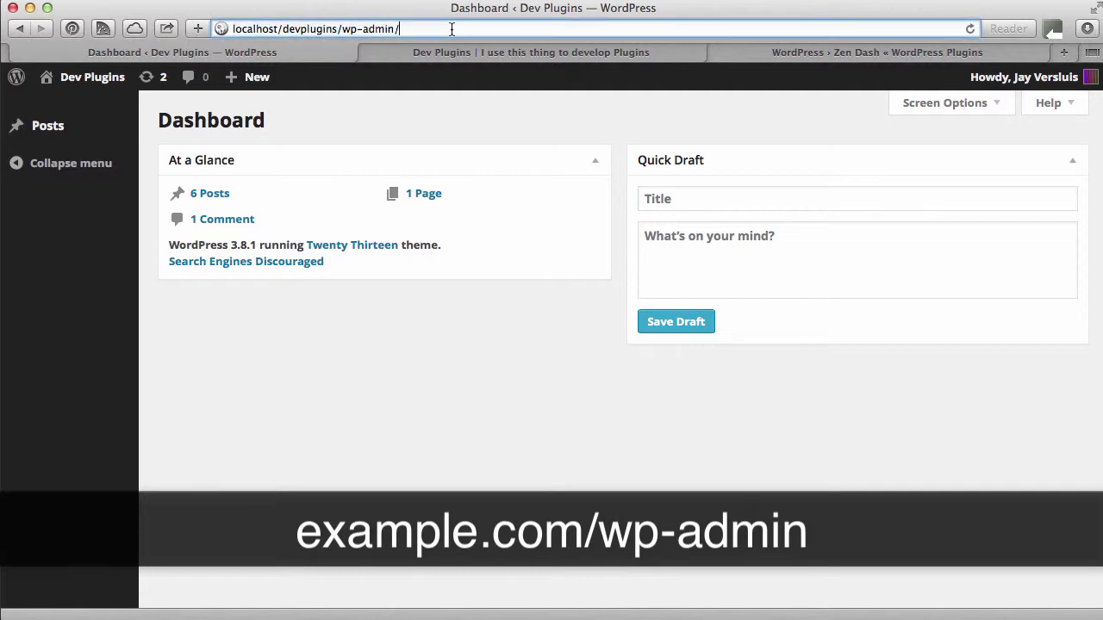
text(index.php?page=zendash)
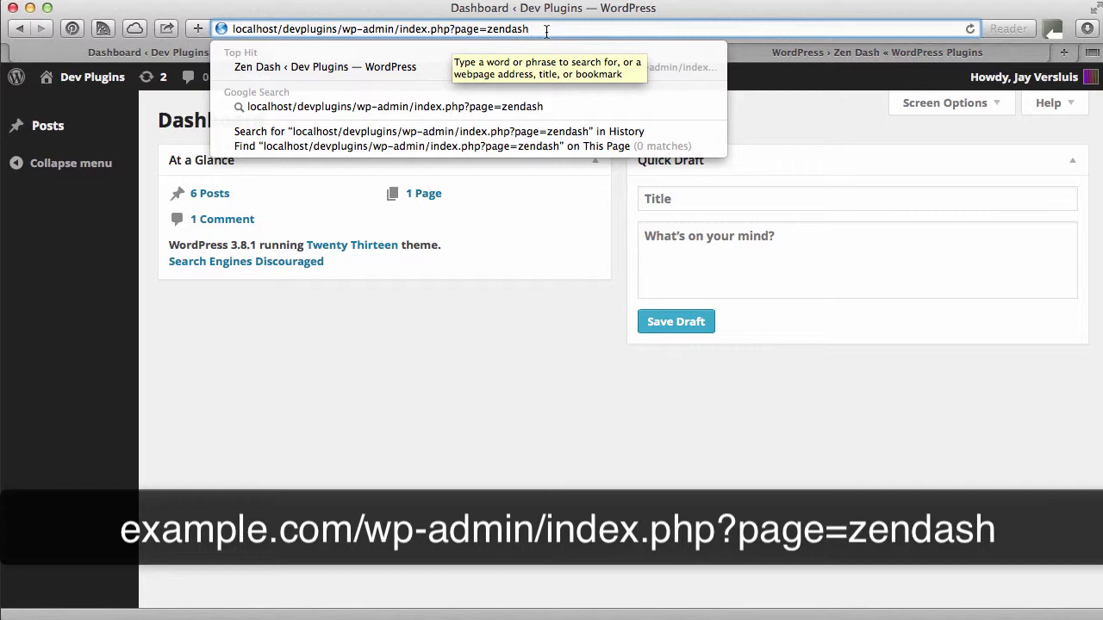
key(Return)
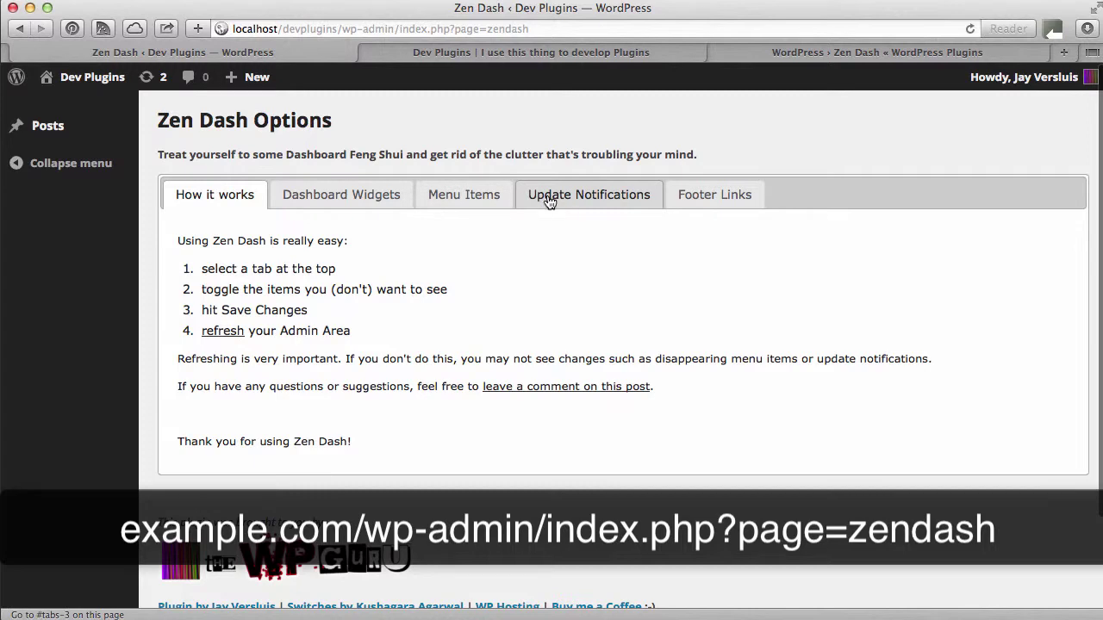
Turn on the Dashboard menu item in the Zen Dash options and save the changes.
click(464, 195)
click(504, 316)
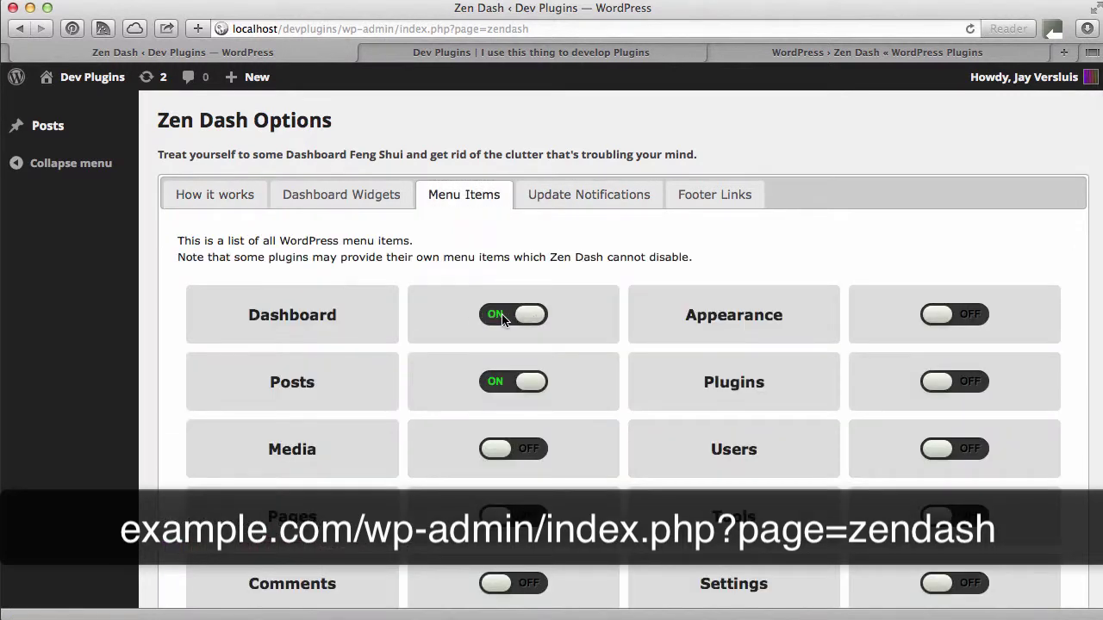
scroll(453, 394, down, 5)
click(615, 444)
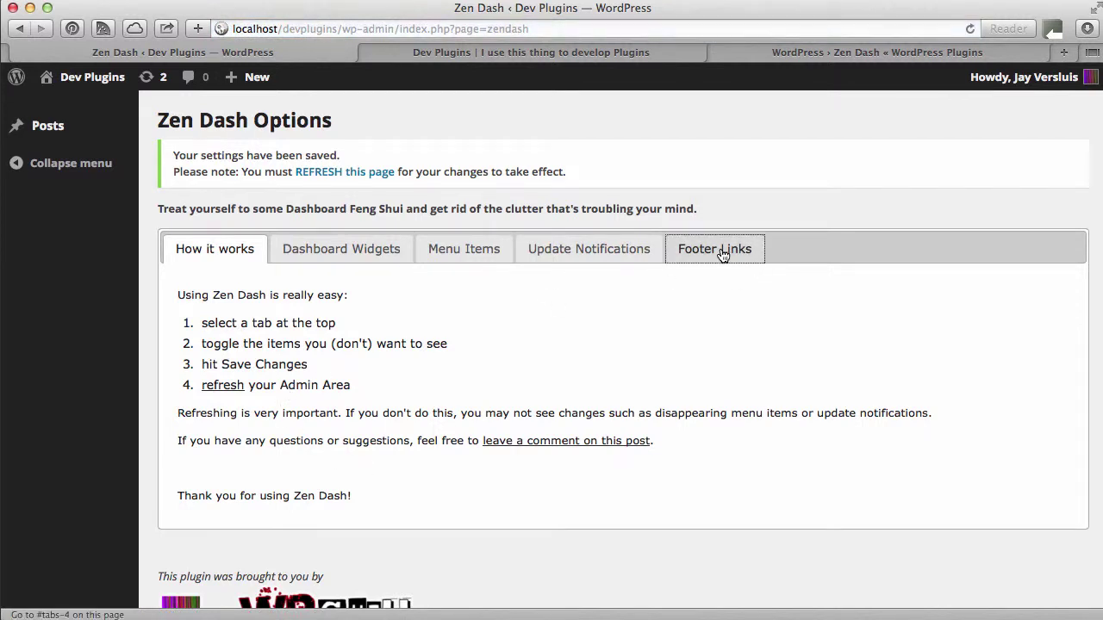
Turn all footer notes on, reload the Zen Dash page from the admin menu and check the end of the page.
click(715, 249)
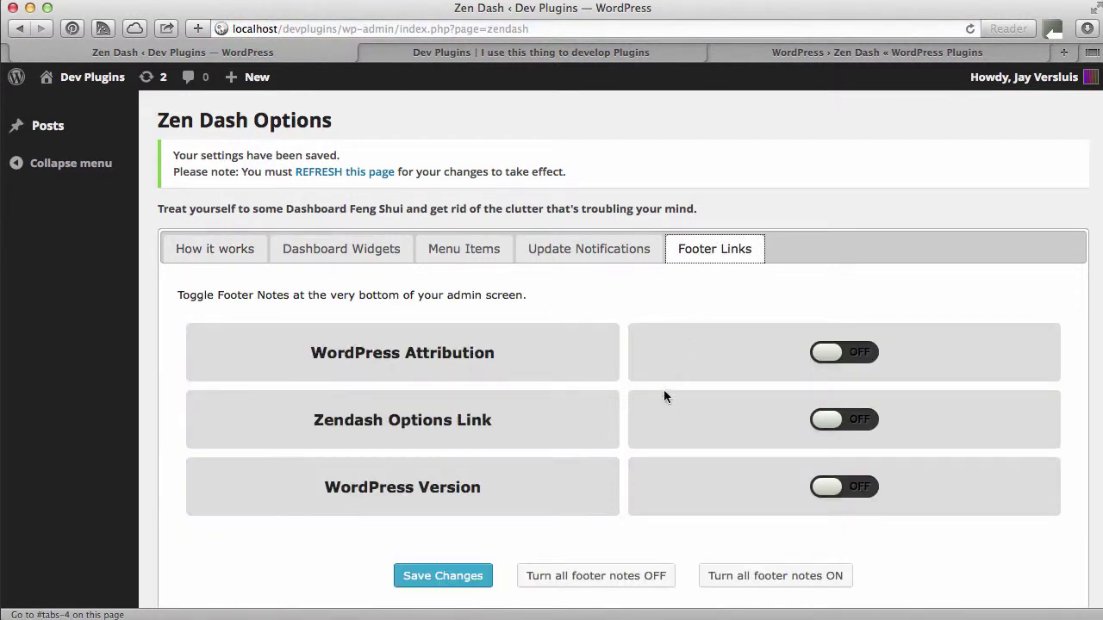
click(765, 585)
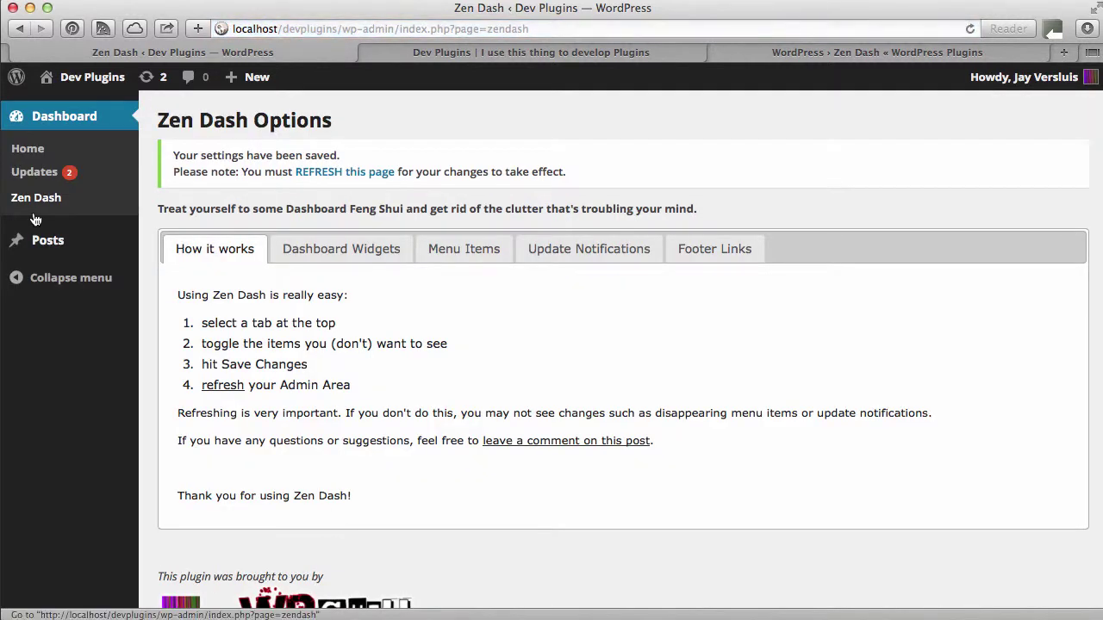
click(50, 210)
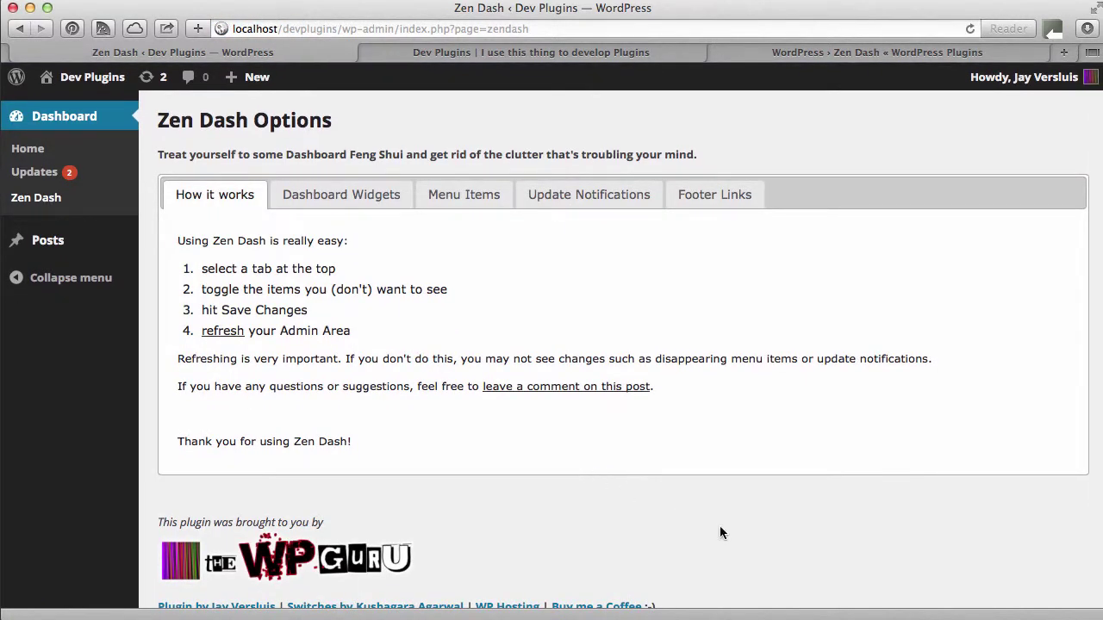
scroll(720, 532, down, 2)
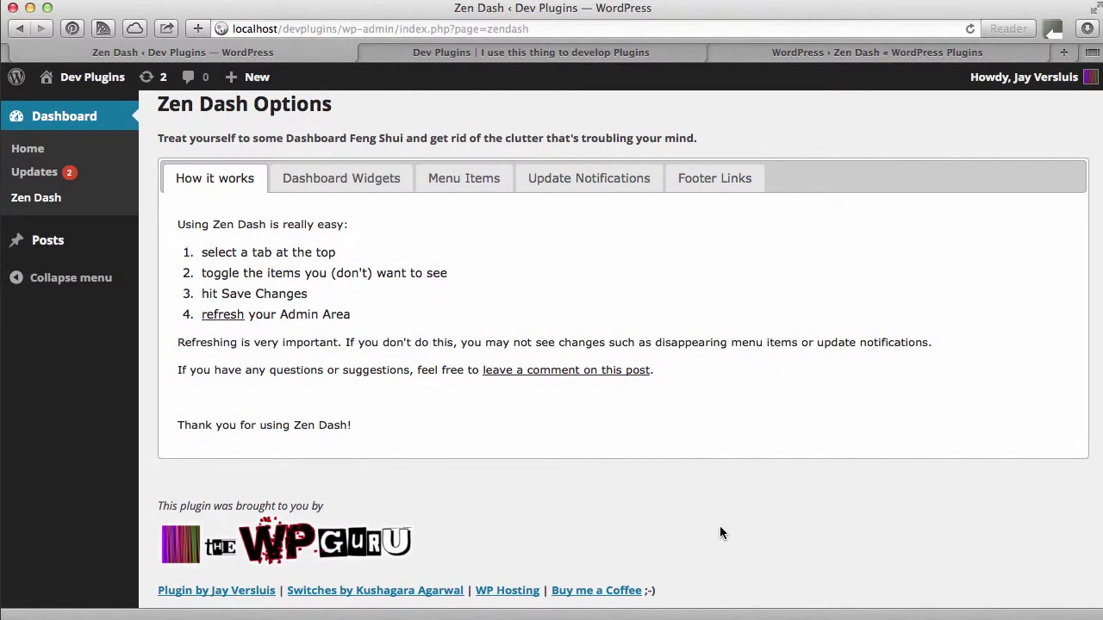